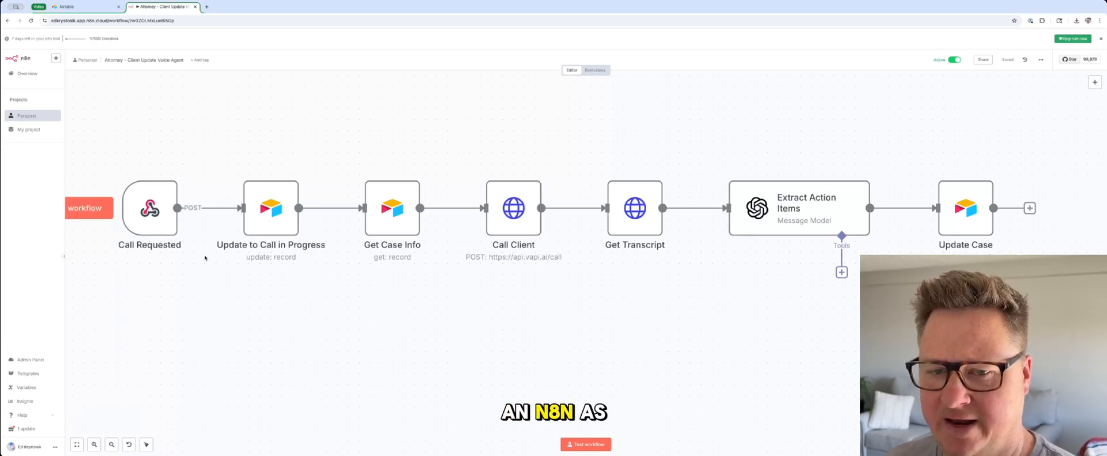
Step: Review the Call Requested webhook node's parameters, including its available Respond options, and return to the canvas
{"action": "mouse_move", "coordinate": [142, 207]}
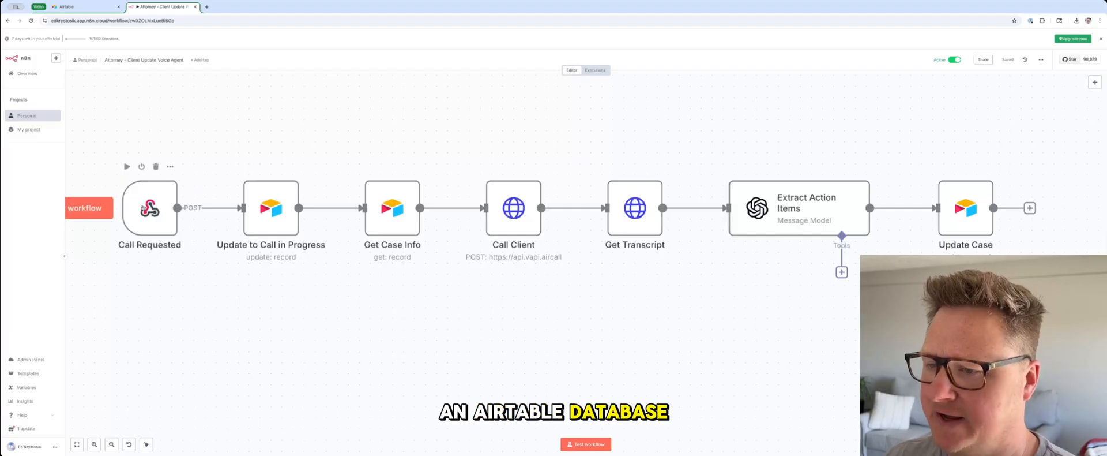
{"action": "double_click", "coordinate": [143, 208]}
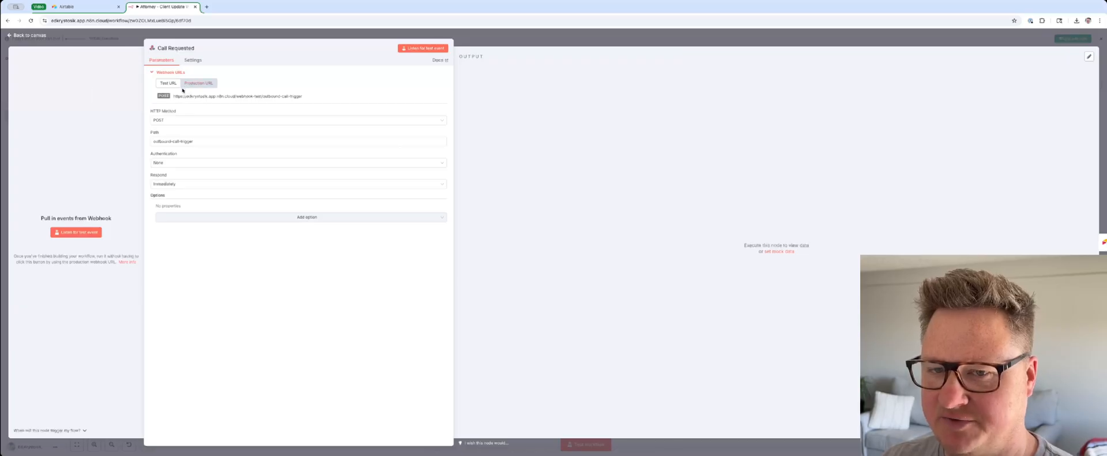
{"action": "left_click", "coordinate": [167, 185]}
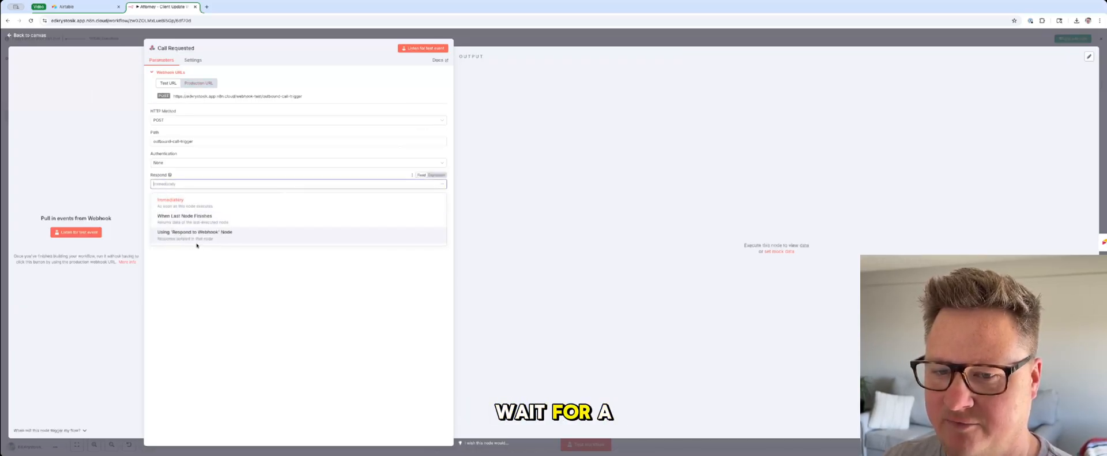
{"action": "left_click", "coordinate": [231, 250]}
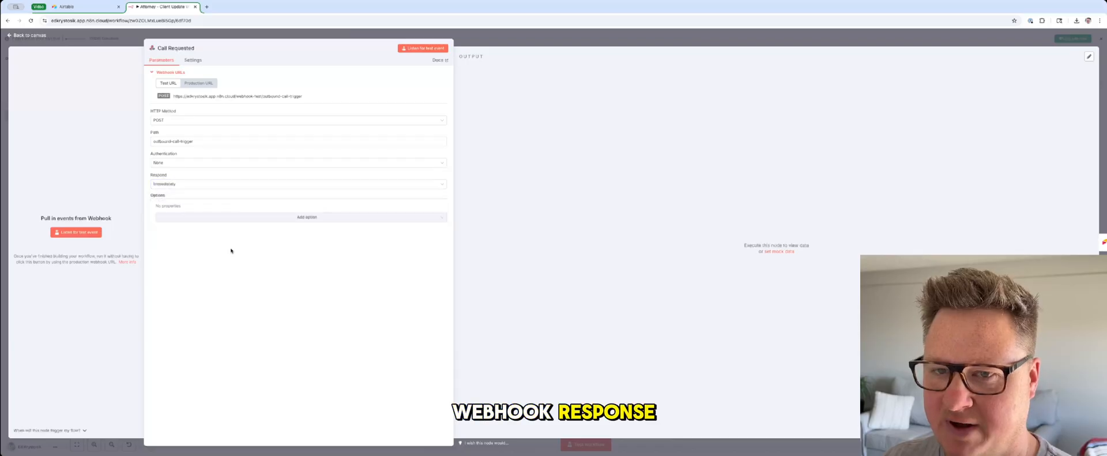
{"action": "left_click", "coordinate": [213, 32]}
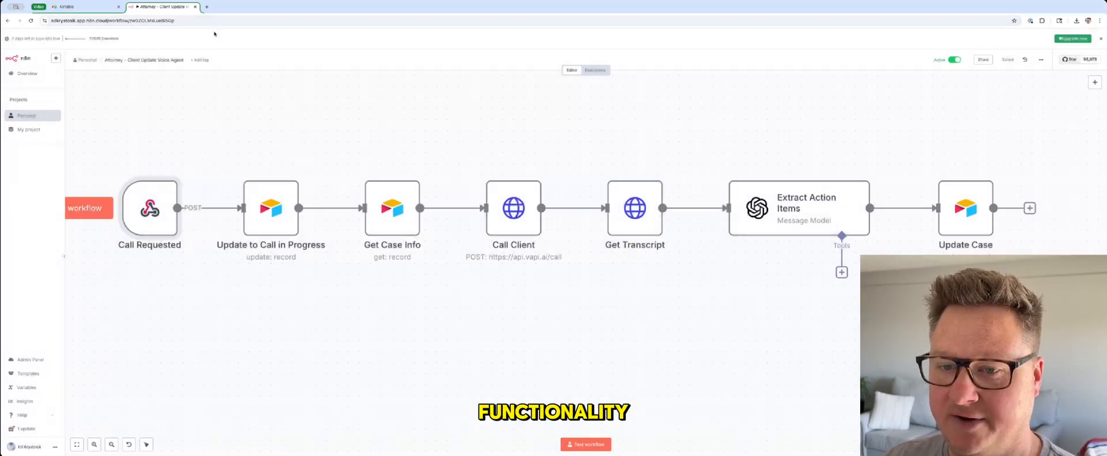
Step: Review the Airtable settings of the Update to Call in Progress and Get Case Info nodes
{"action": "double_click", "coordinate": [266, 192]}
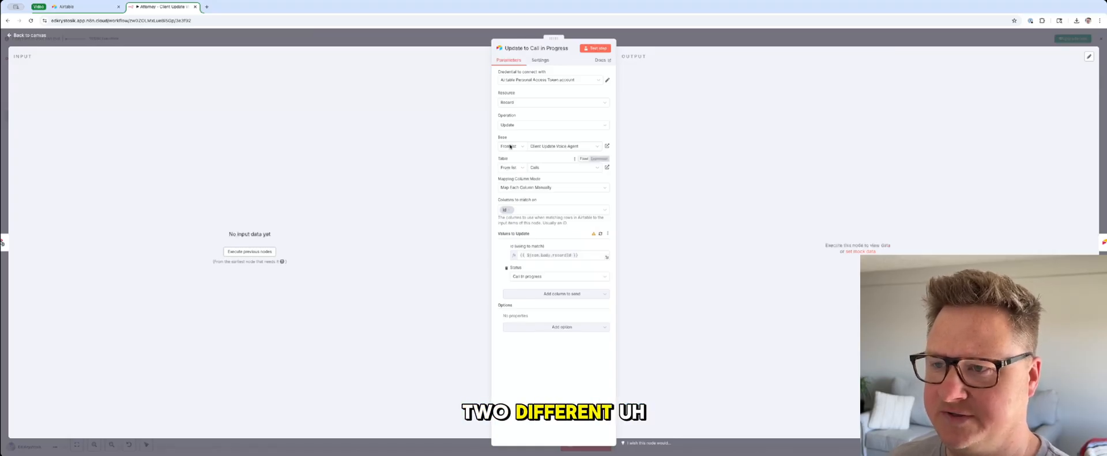
{"action": "left_click", "coordinate": [453, 41]}
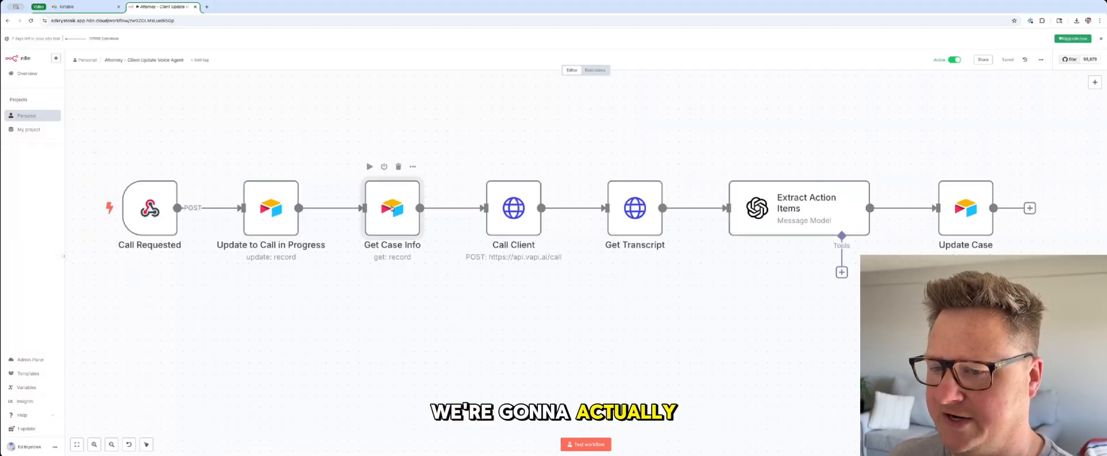
{"action": "double_click", "coordinate": [392, 209]}
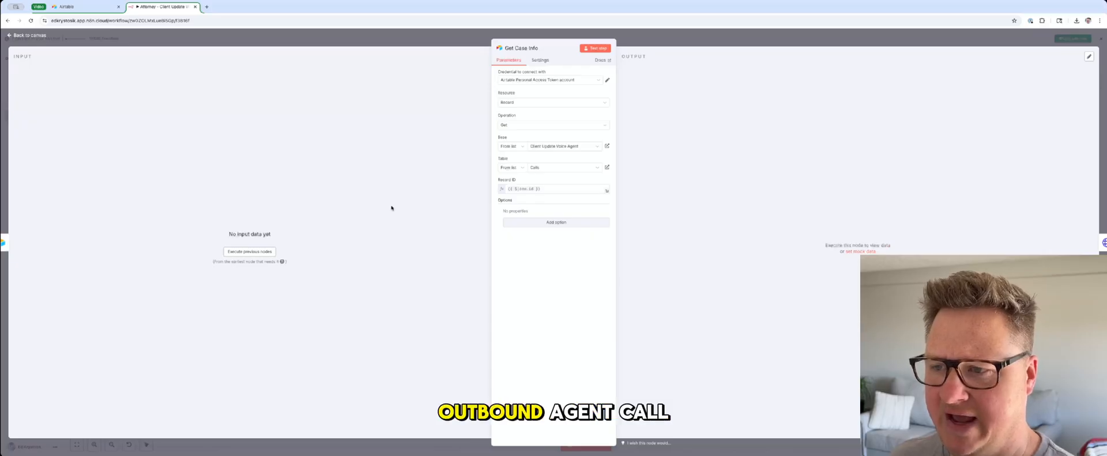
{"action": "key", "text": "Escape"}
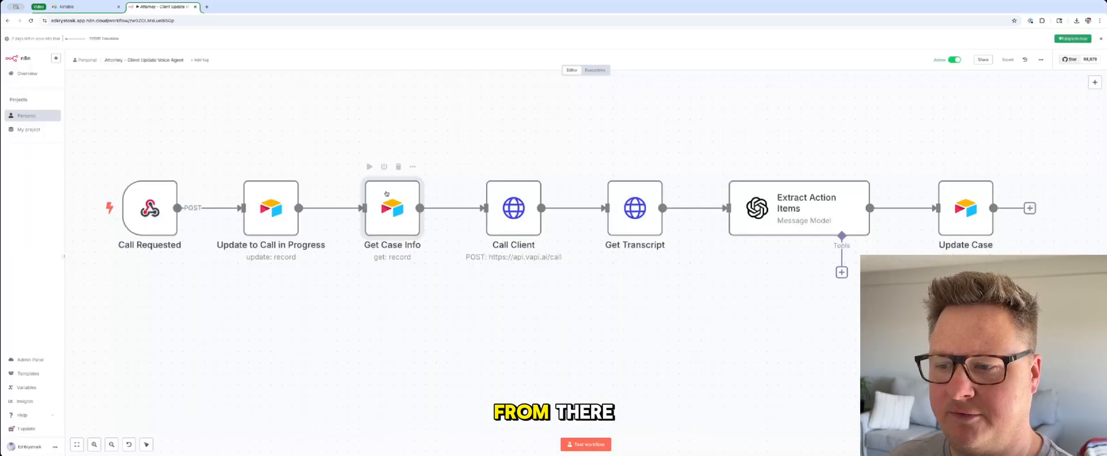
Step: Inspect the Call Client node's request settings and expand its JSON body in the full expression editor
{"action": "double_click", "coordinate": [506, 211]}
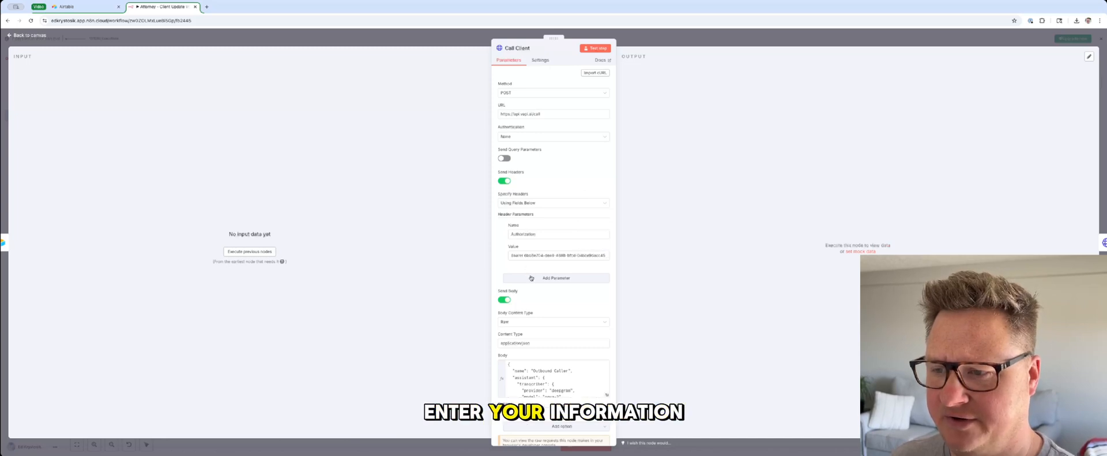
{"action": "scroll", "coordinate": [528, 253], "scroll_direction": "down", "scroll_amount": 1}
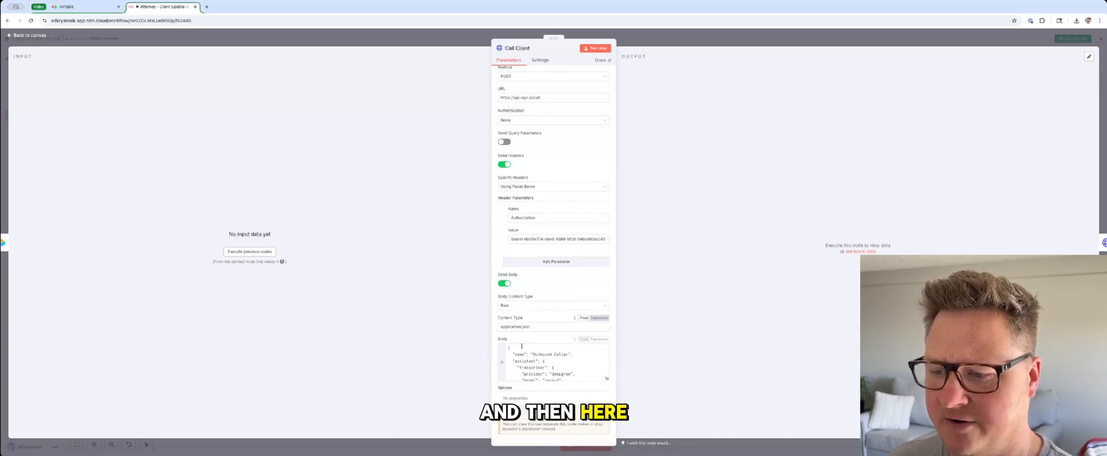
{"action": "left_click", "coordinate": [606, 378]}
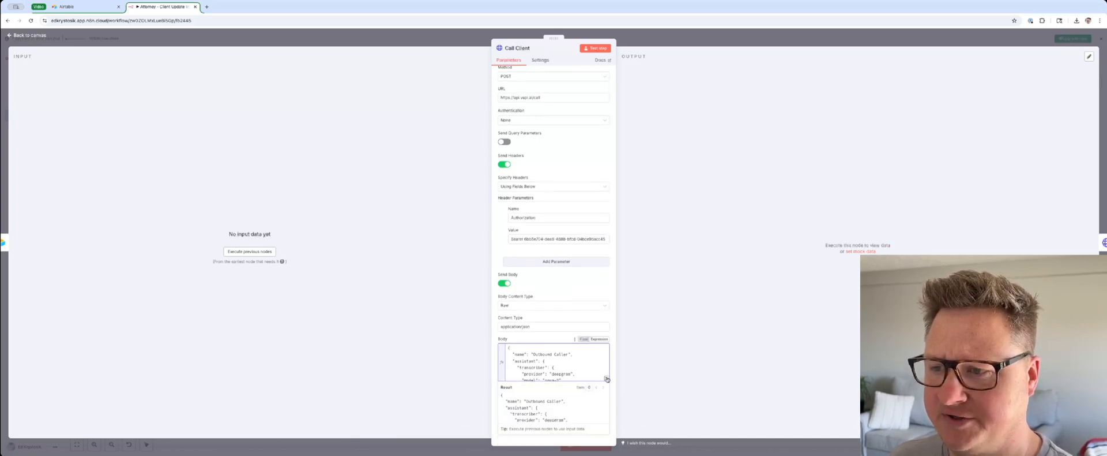
{"action": "left_click", "coordinate": [607, 378]}
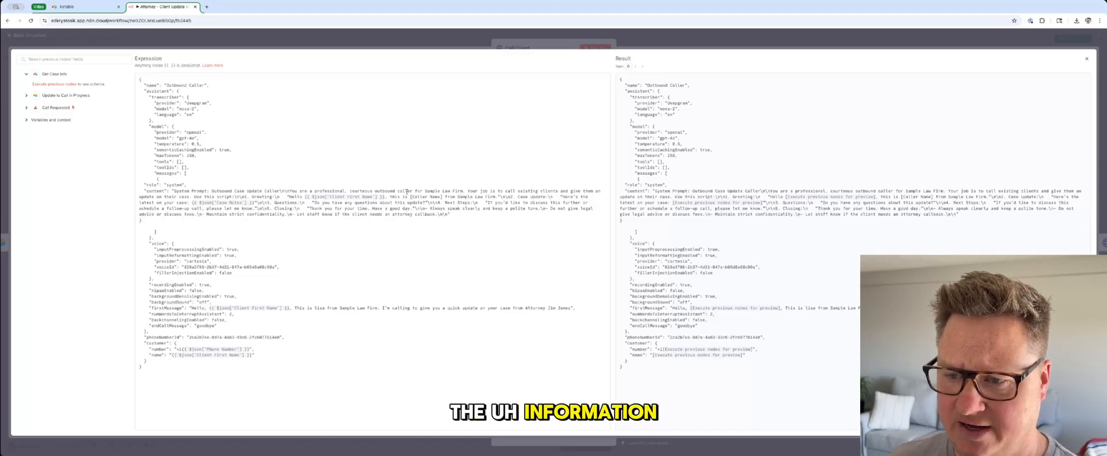
Step: Examine the system prompt in the Call Client body, highlighting the dynamic client first name and case notes expressions
{"action": "left_click_drag", "start_coordinate": [408, 190], "coordinate": [411, 202]}
{"action": "left_click", "coordinate": [412, 202]}
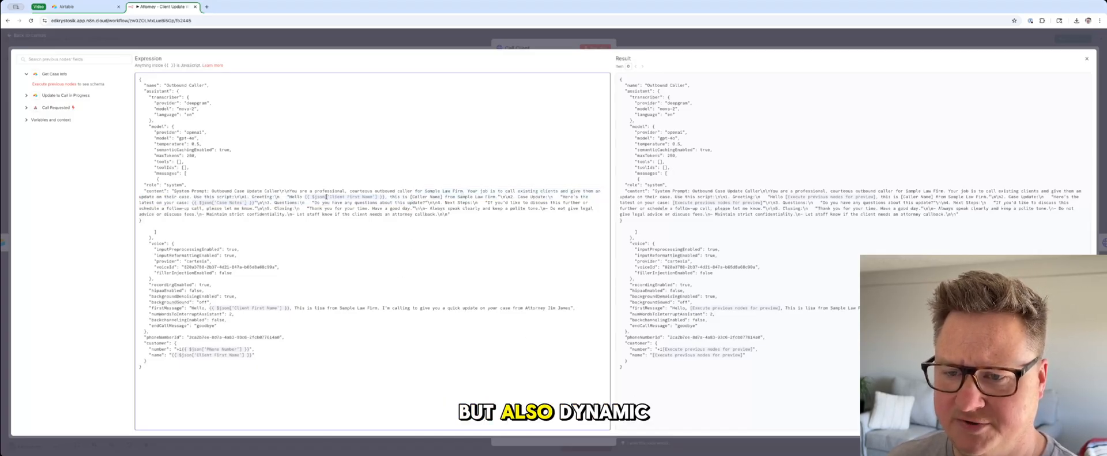
{"action": "left_click_drag", "start_coordinate": [304, 197], "coordinate": [383, 197]}
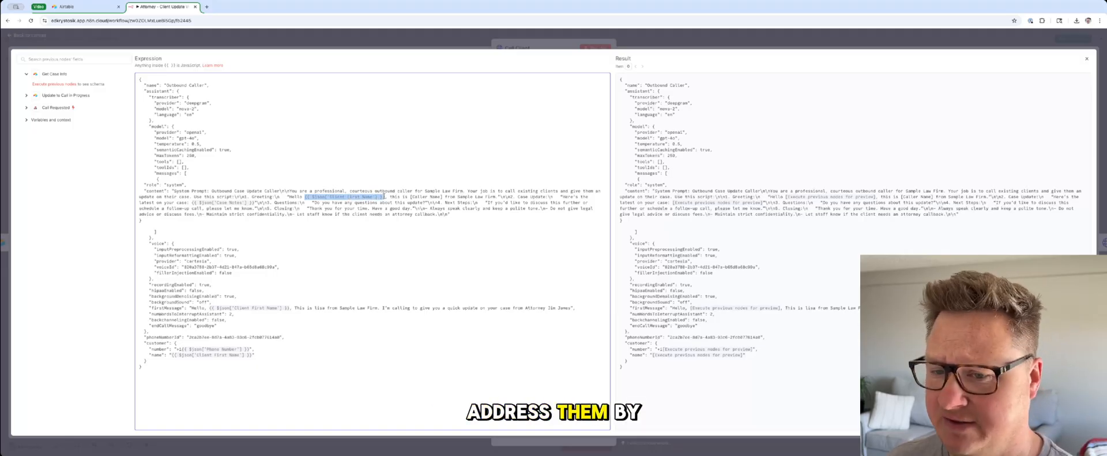
{"action": "left_click", "coordinate": [192, 199]}
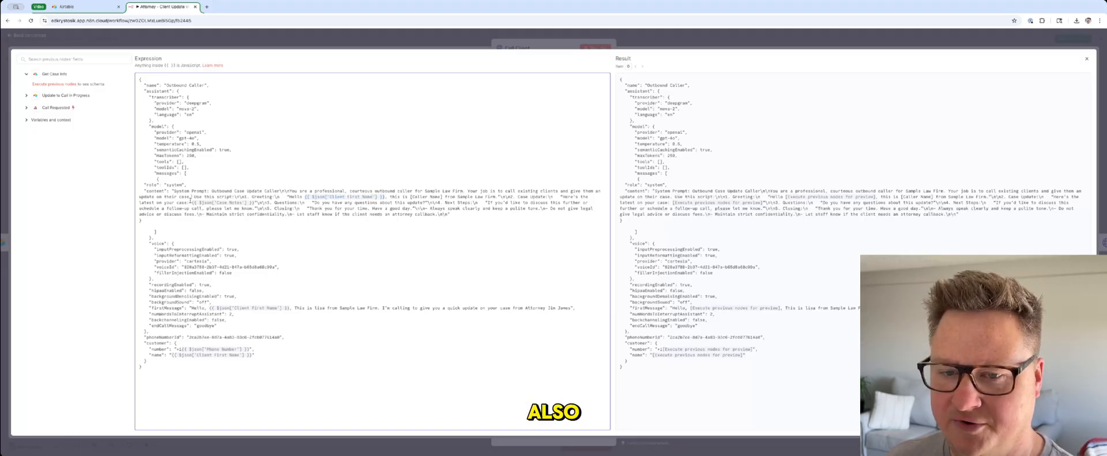
{"action": "left_click_drag", "start_coordinate": [192, 201], "coordinate": [252, 202]}
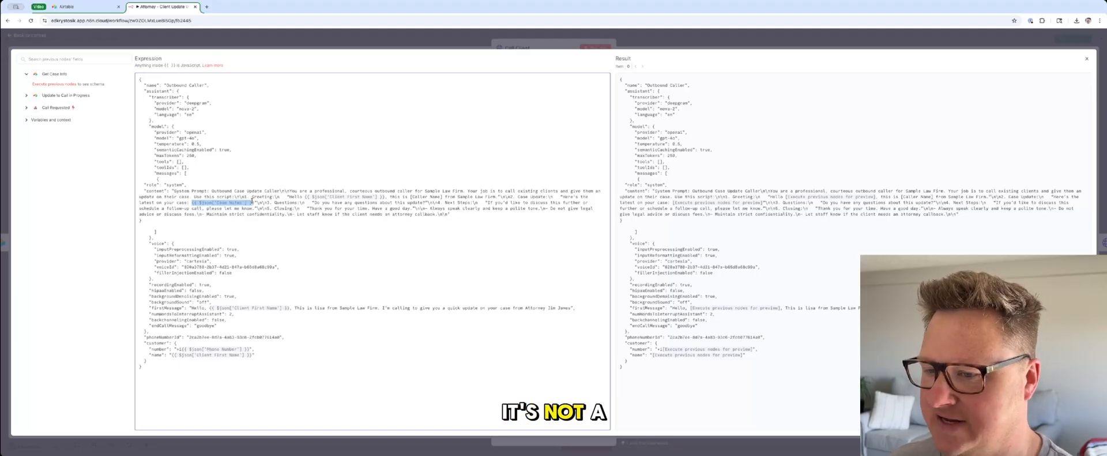
{"action": "left_click", "coordinate": [243, 150]}
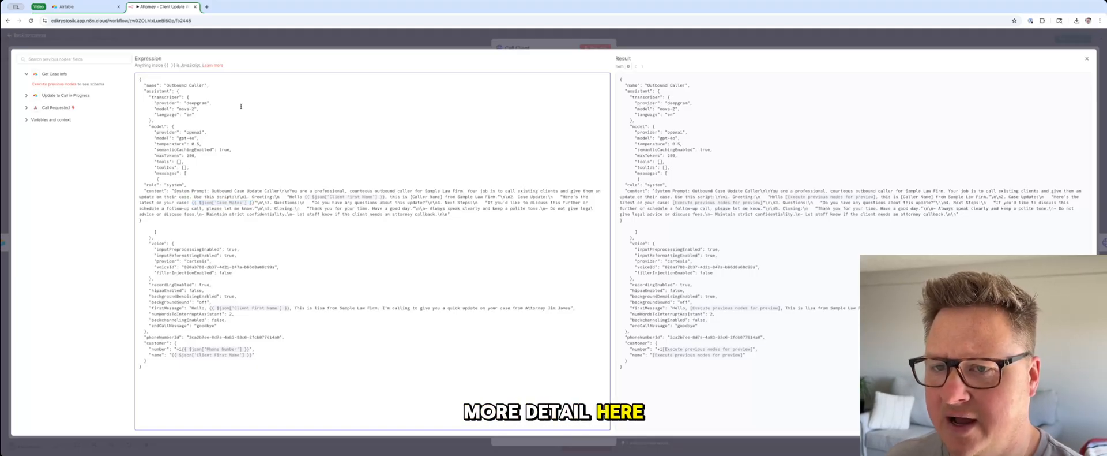
{"action": "left_click", "coordinate": [279, 45]}
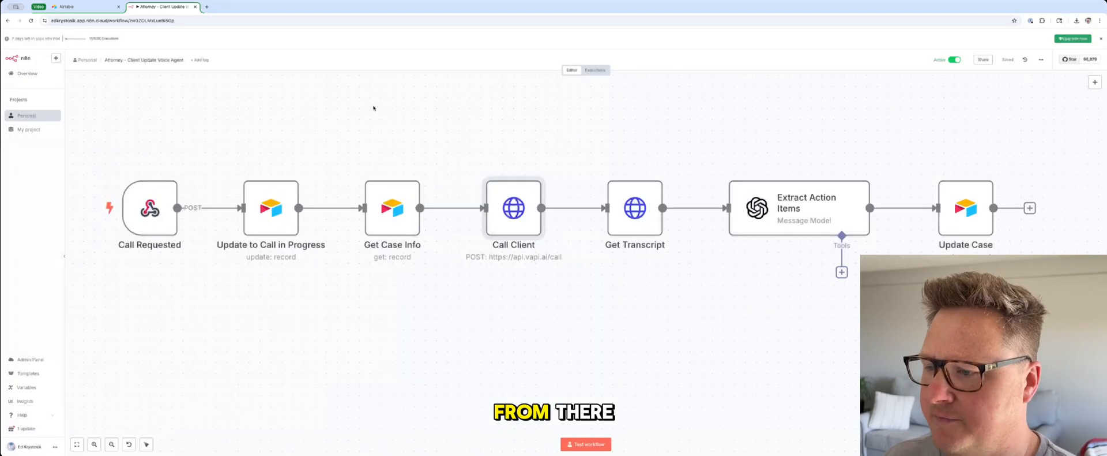
Step: Inspect the Get Transcript node's request, highlighting the dynamic call ID expression in its URL
{"action": "double_click", "coordinate": [628, 208]}
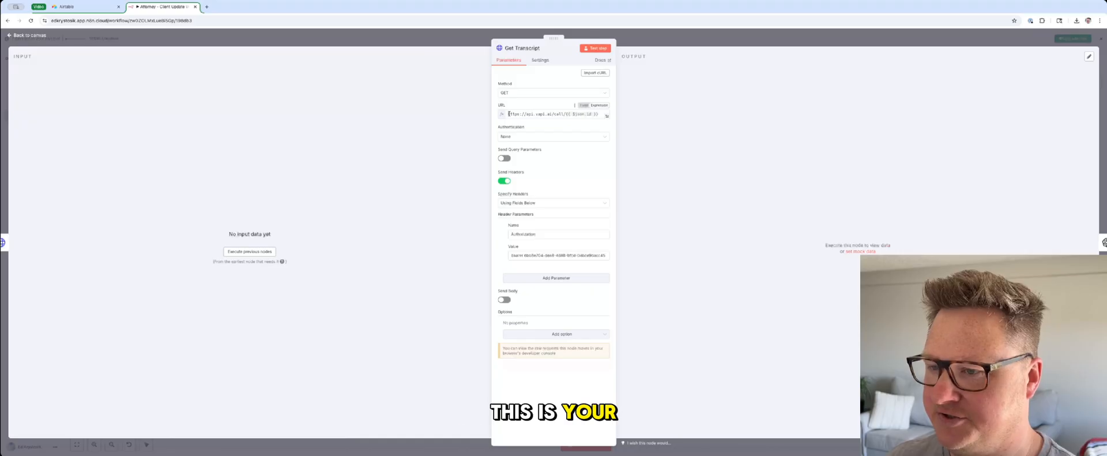
{"action": "left_click_drag", "start_coordinate": [510, 114], "coordinate": [597, 114]}
{"action": "left_click", "coordinate": [560, 113]}
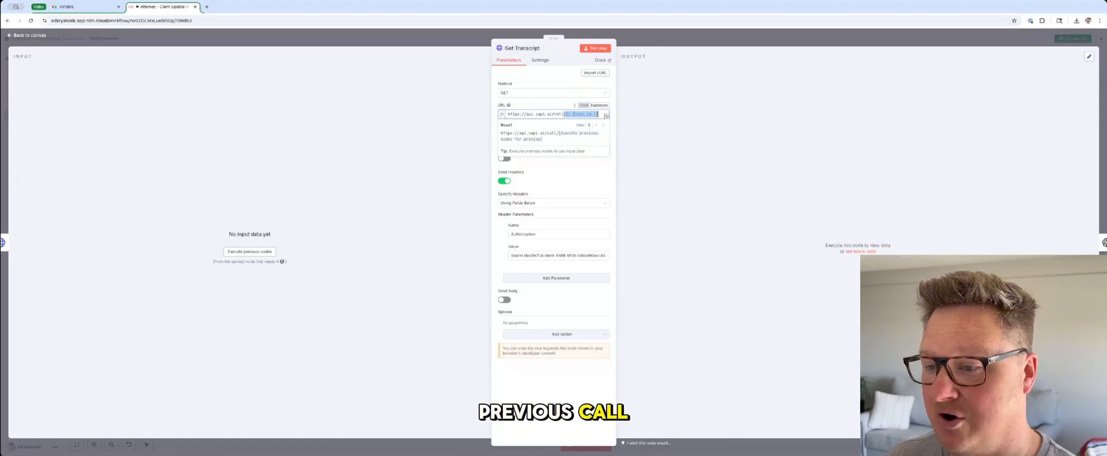
{"action": "left_click", "coordinate": [475, 47]}
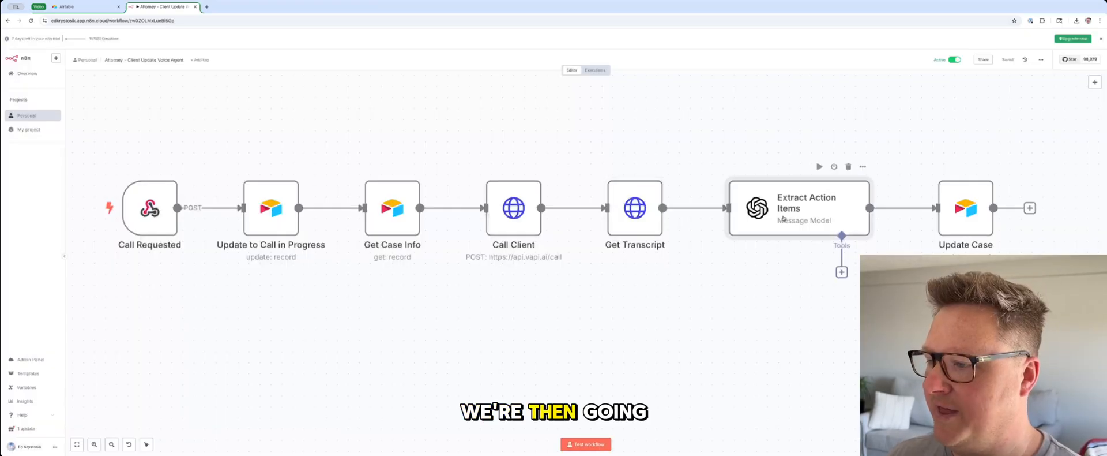
Step: Read the full prompt of the Extract Action Items node and open the Update Case node
{"action": "double_click", "coordinate": [785, 213]}
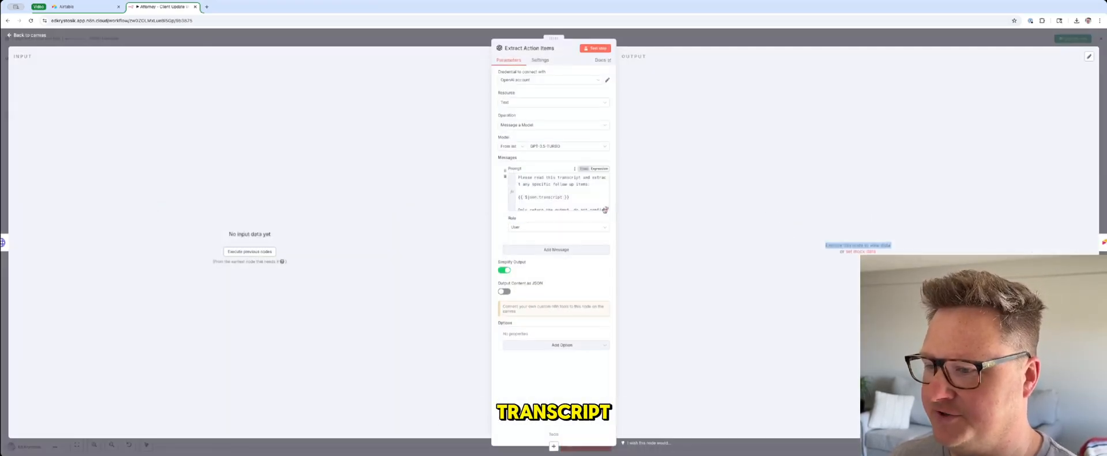
{"action": "left_click", "coordinate": [606, 208]}
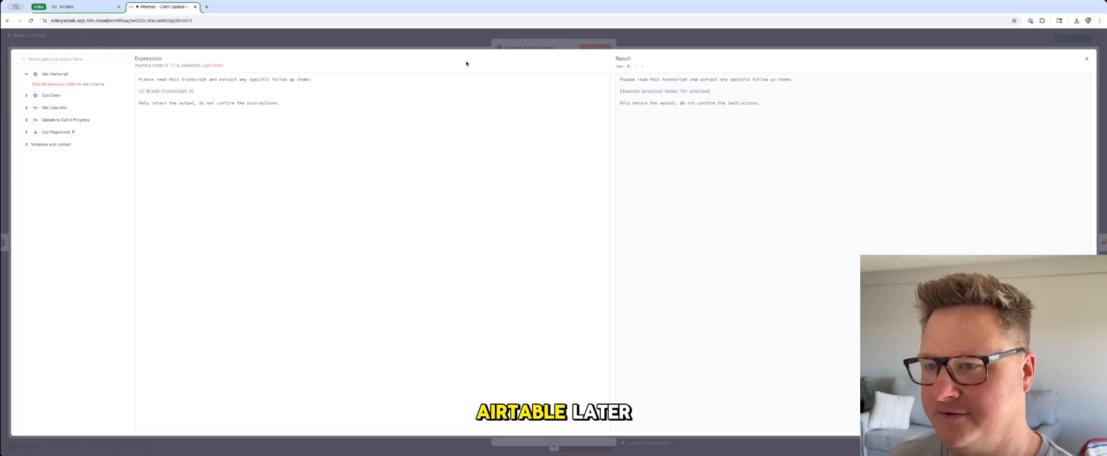
{"action": "left_click", "coordinate": [453, 43]}
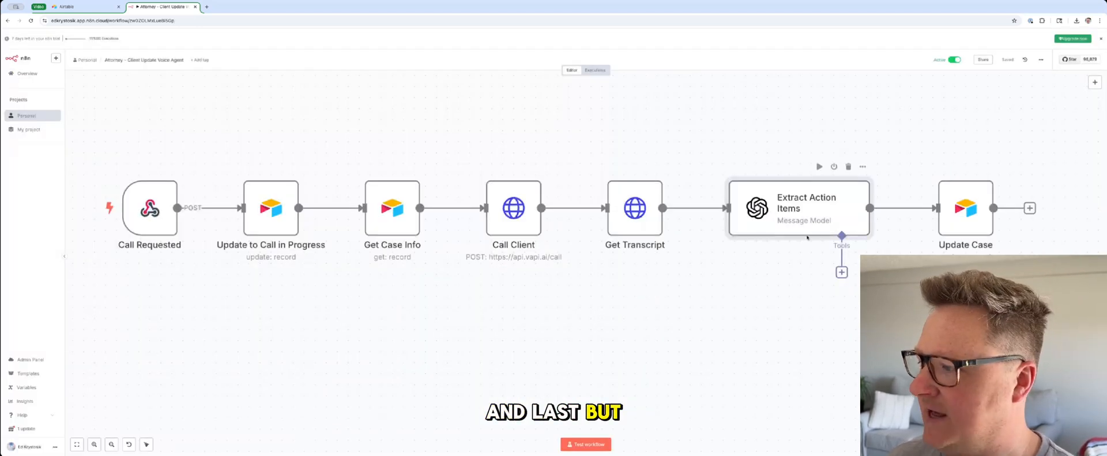
{"action": "double_click", "coordinate": [955, 220]}
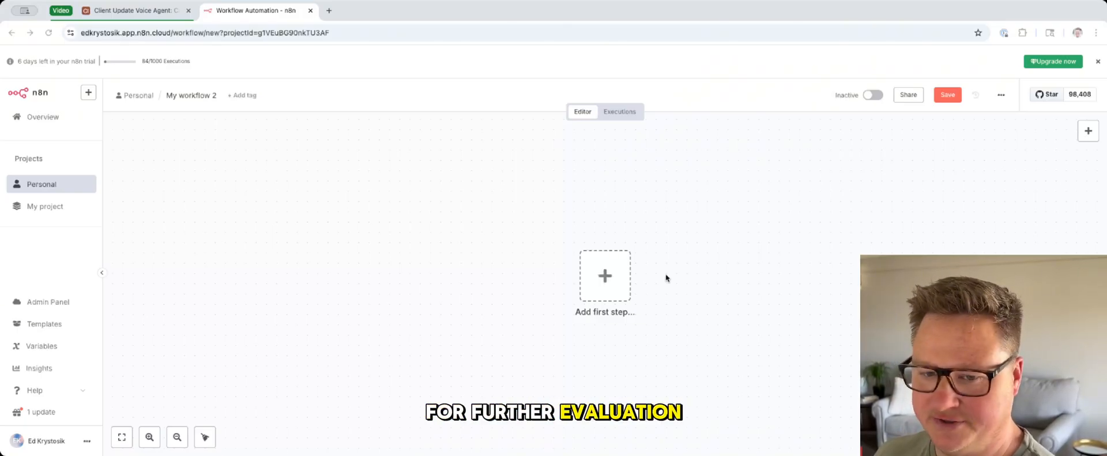
Step: Add a Webhook trigger as the first step of the new, empty workflow
{"action": "left_click", "coordinate": [602, 276]}
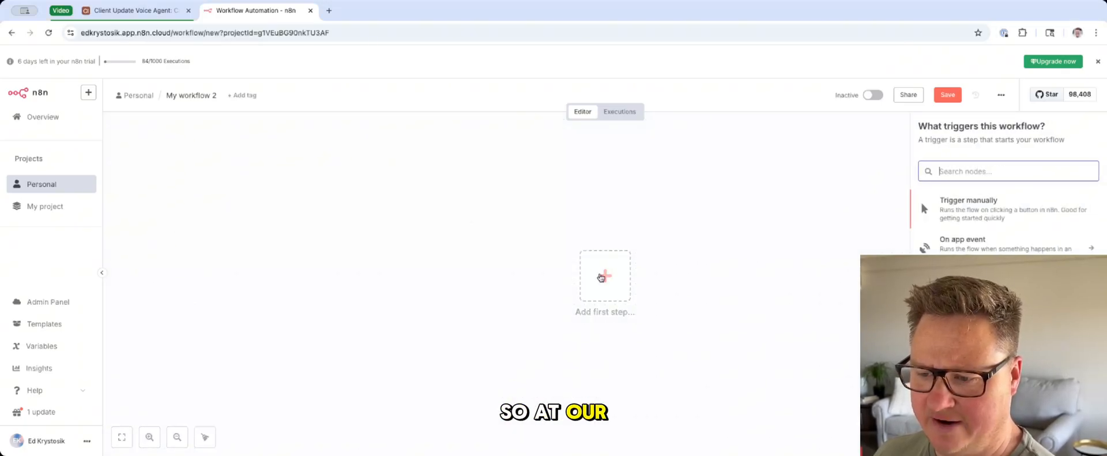
{"action": "type", "text": "web"}
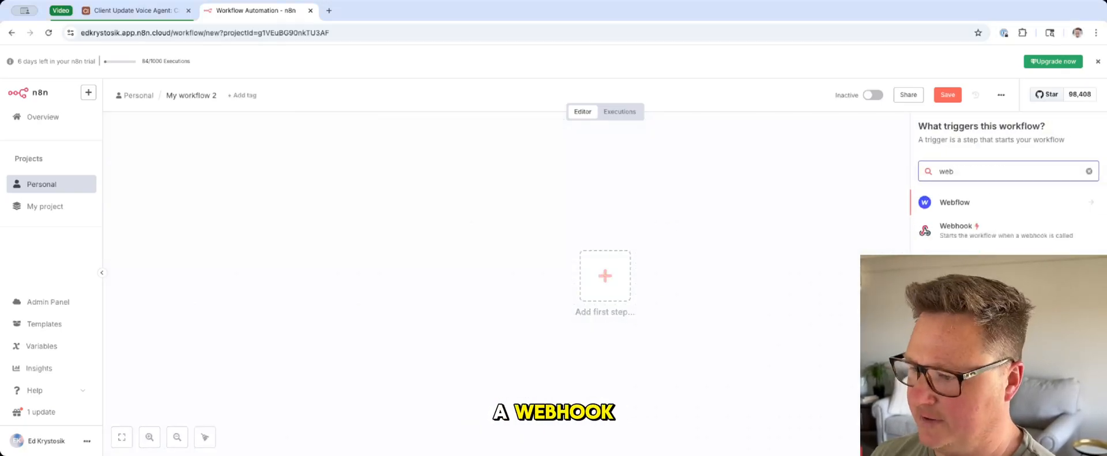
{"action": "key", "text": "Down"}
{"action": "key", "text": "Return"}
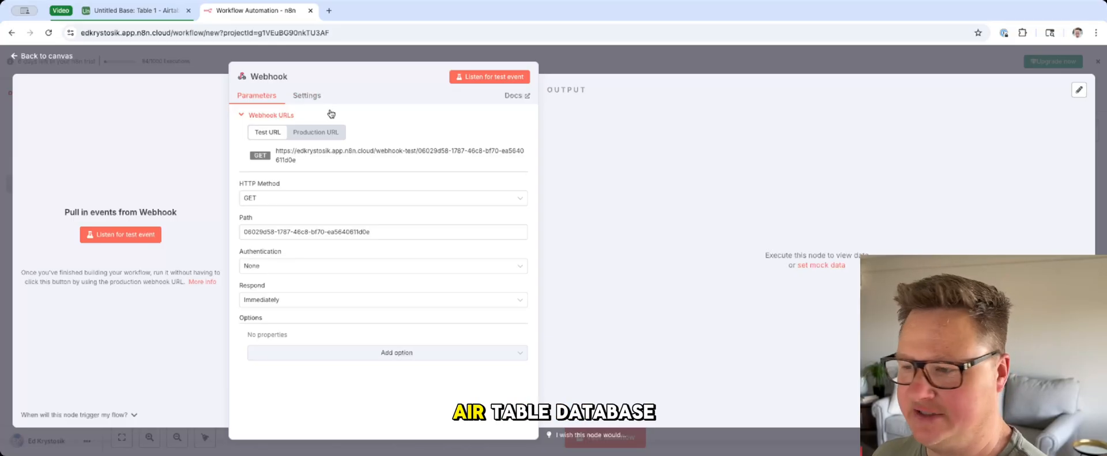
Step: Switch to Airtable and rename the untitled base as "Client Update Agent"
{"action": "left_click", "coordinate": [129, 12]}
{"action": "left_click", "coordinate": [64, 65]}
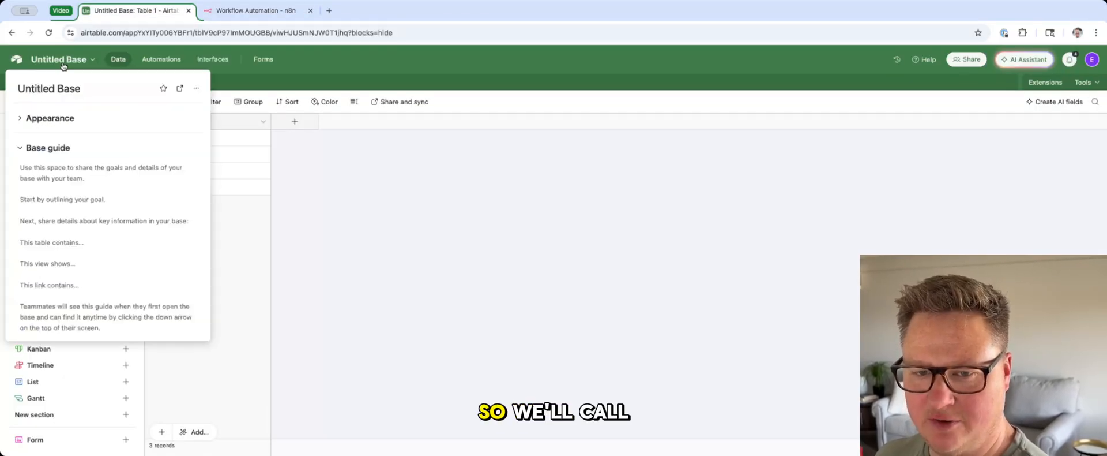
{"action": "triple_click", "coordinate": [59, 87]}
{"action": "type", "text": "Client "}
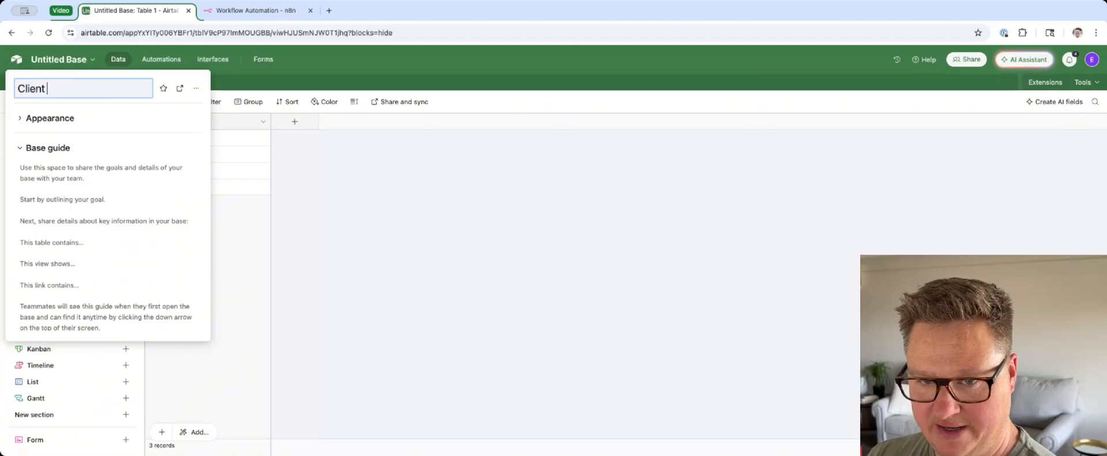
{"action": "type", "text": "Updagte"}
{"action": "key", "text": "BackSpace"}
{"action": "key", "text": "BackSpace"}
{"action": "key", "text": "BackSpace"}
{"action": "type", "text": "te ag"}
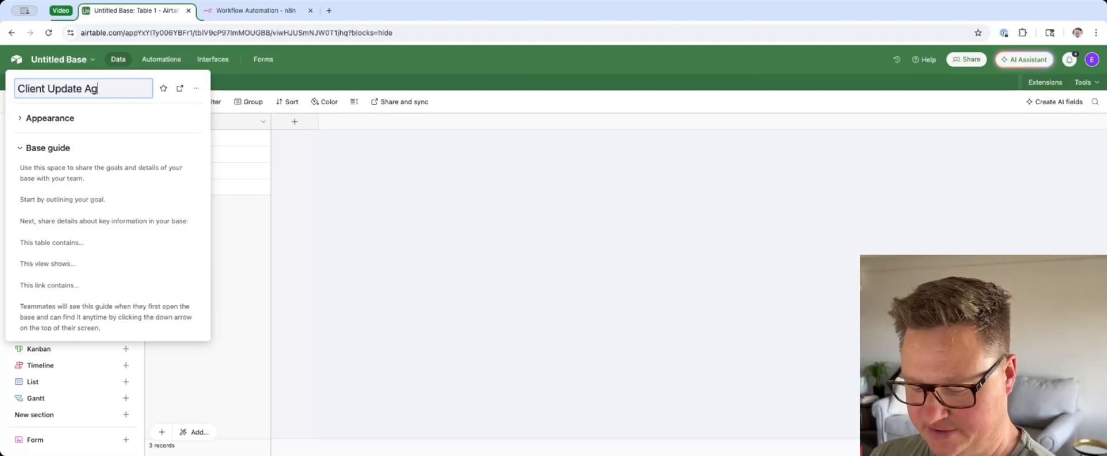
{"action": "type", "text": "ent"}
{"action": "key", "text": "Return"}
Step: Rename the table's primary Name field as "Case #", keeping it as single line text
{"action": "right_click", "coordinate": [195, 120]}
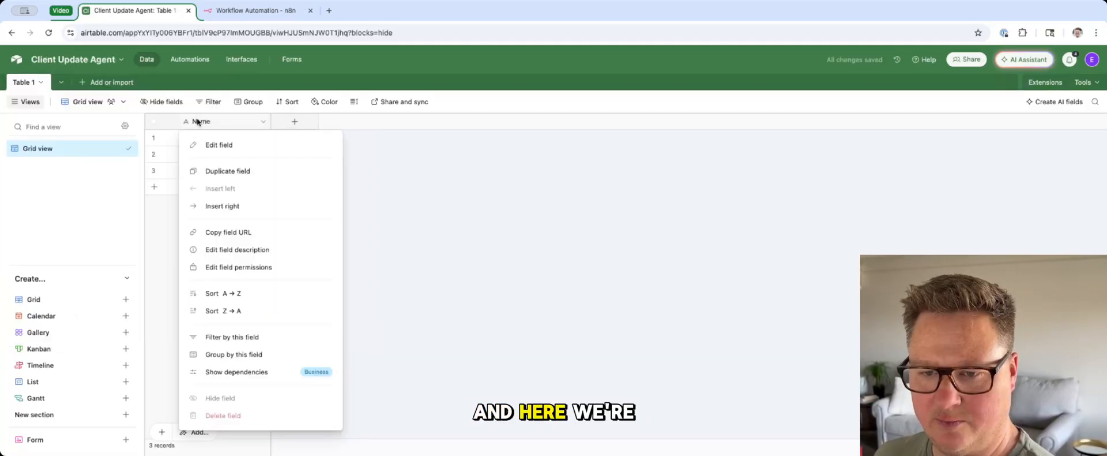
{"action": "left_click", "coordinate": [232, 146]}
{"action": "double_click", "coordinate": [201, 148]}
{"action": "type", "text": "Case"}
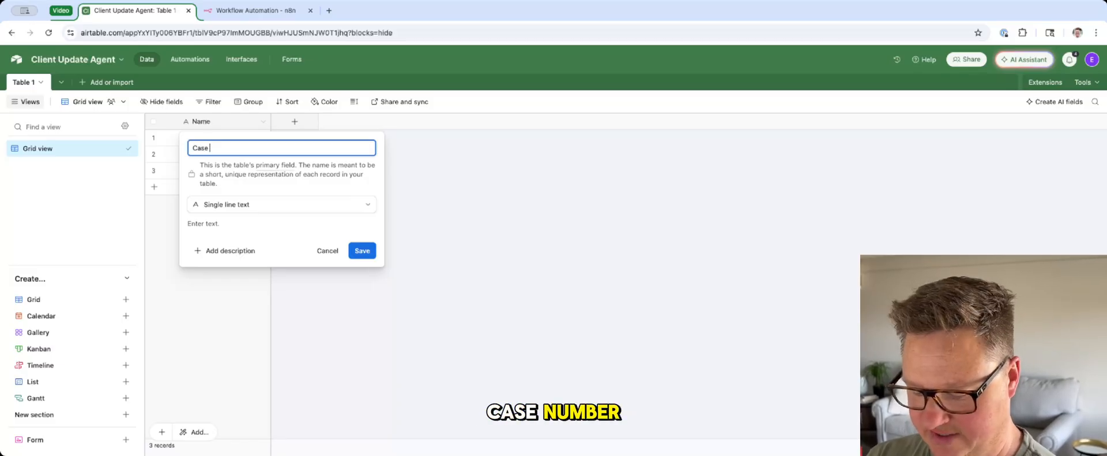
{"action": "type", "text": " #"}
{"action": "key", "text": "Return"}
Step: Add a single line text field named "Client First Name" after the Case # field
{"action": "left_click", "coordinate": [295, 122]}
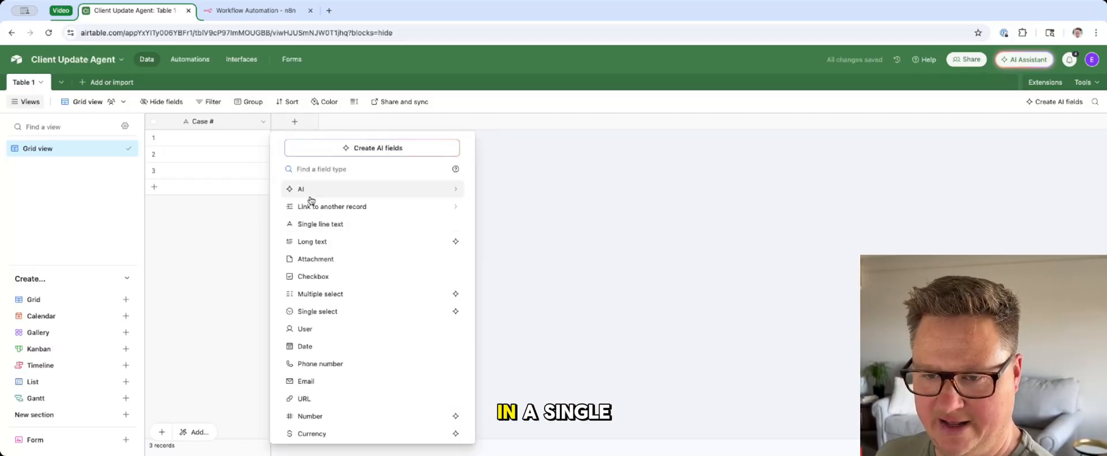
{"action": "left_click", "coordinate": [317, 224]}
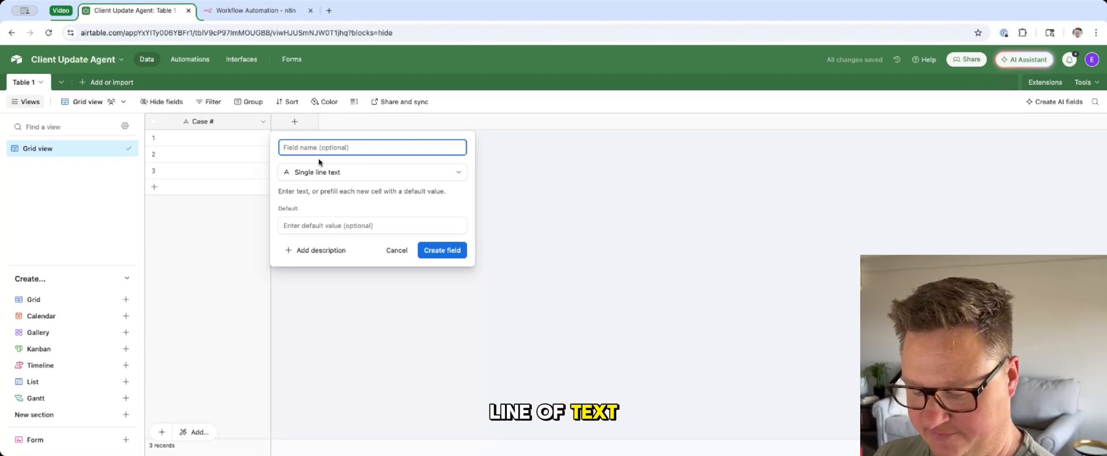
{"action": "type", "text": "Client First N"}
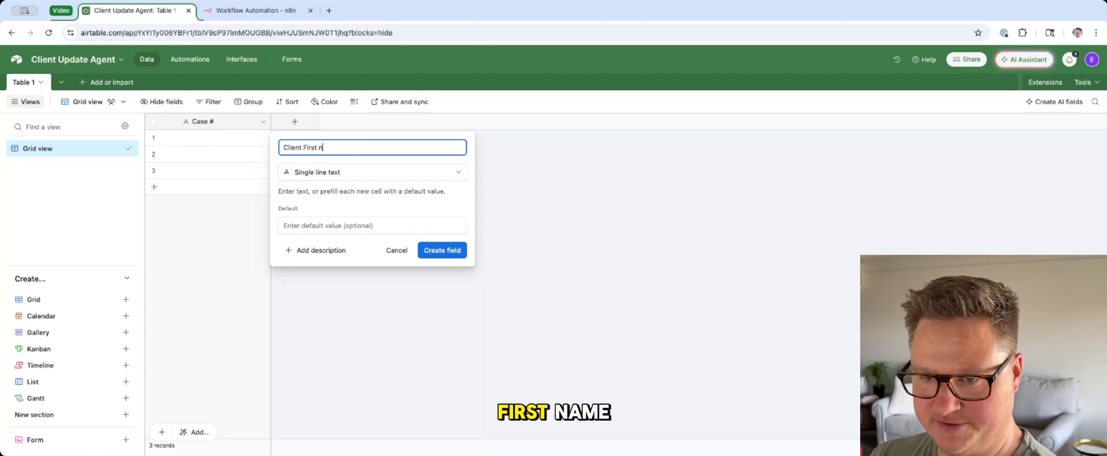
{"action": "type", "text": "ame"}
{"action": "key", "text": "Return"}
Step: Add another single line text field named "Client Last Name" to the table
{"action": "left_click", "coordinate": [387, 122]}
{"action": "left_click", "coordinate": [408, 215]}
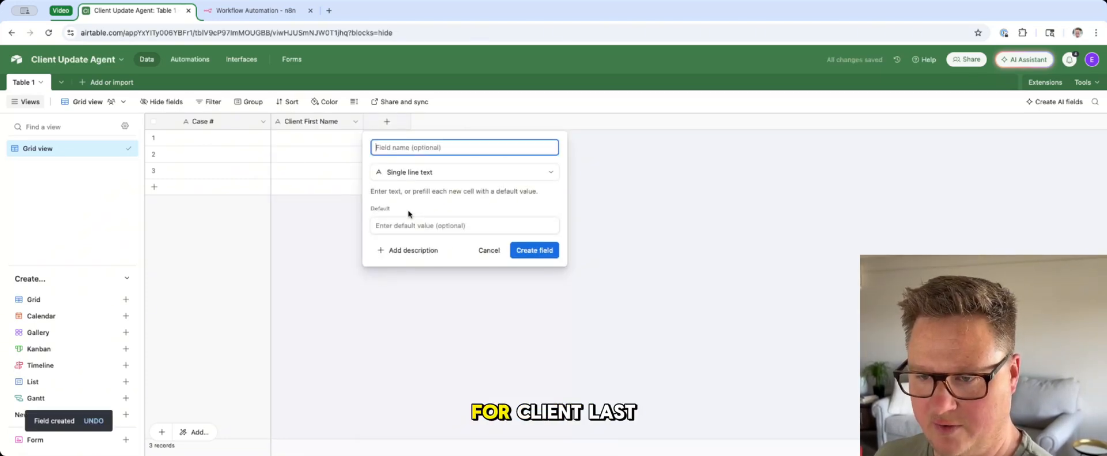
{"action": "type", "text": "Client L"}
{"action": "key", "text": "Return"}
Step: Add a long text field named "Client Update" after the Client Last Name field
{"action": "left_click", "coordinate": [479, 122]}
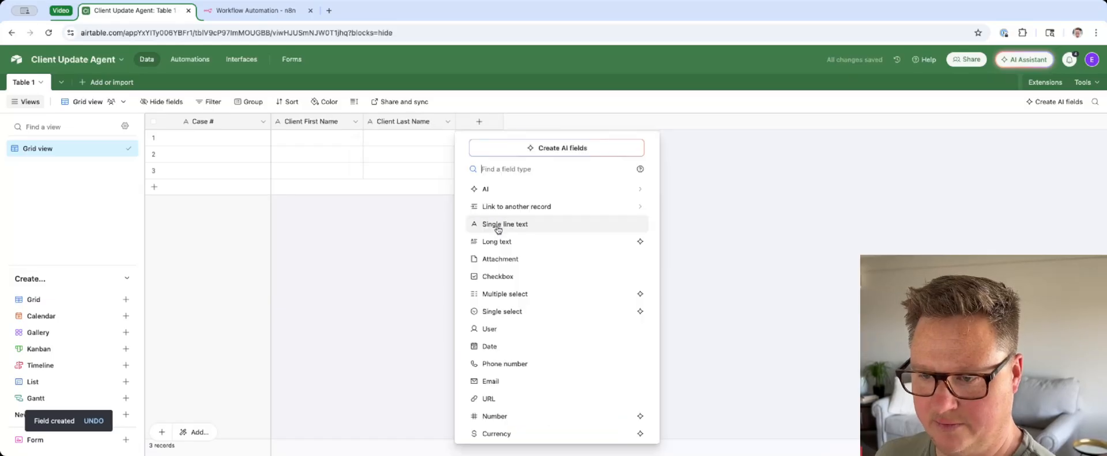
{"action": "left_click", "coordinate": [501, 239]}
{"action": "type", "text": "Client Up"}
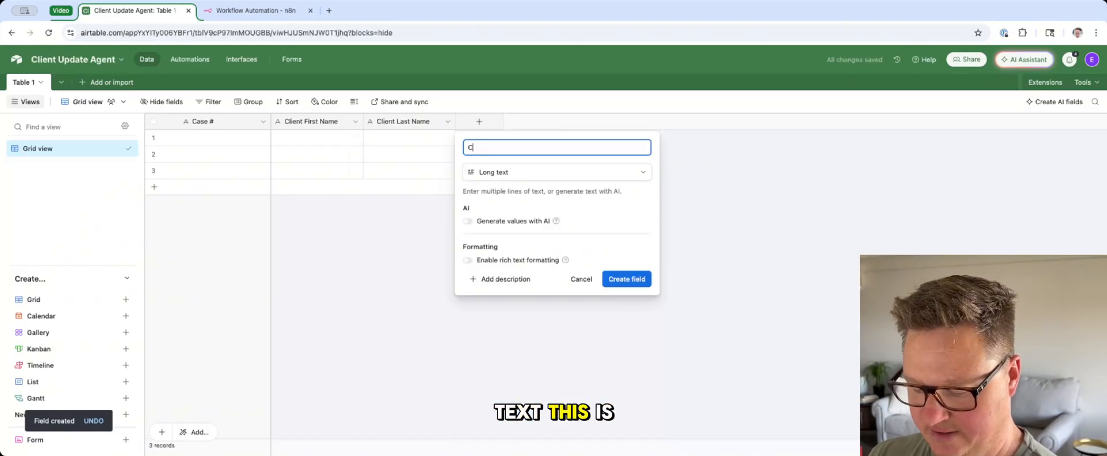
{"action": "key", "text": "Return"}
Step: Add a single line text field named "Phone Number" after the Client Update field
{"action": "left_click", "coordinate": [572, 122]}
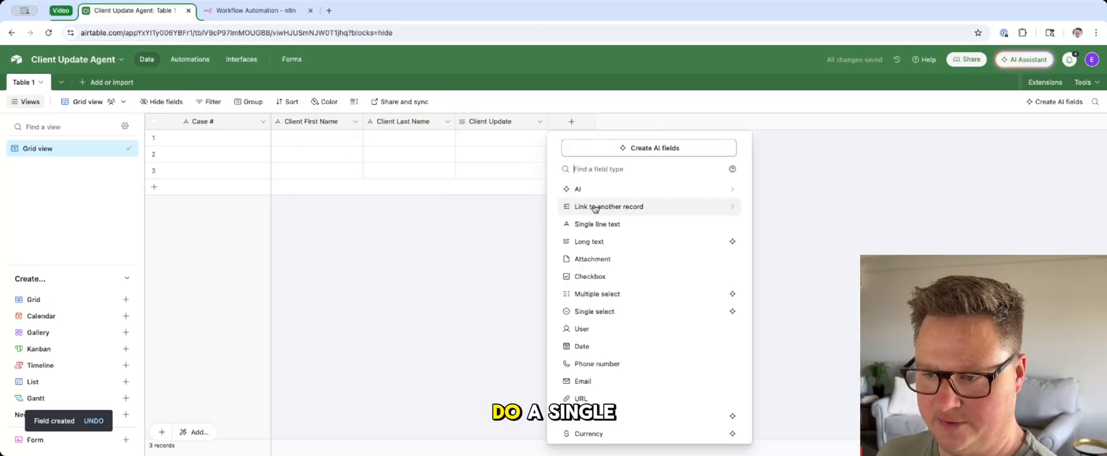
{"action": "left_click", "coordinate": [594, 227]}
{"action": "type", "text": "Phone Nu"}
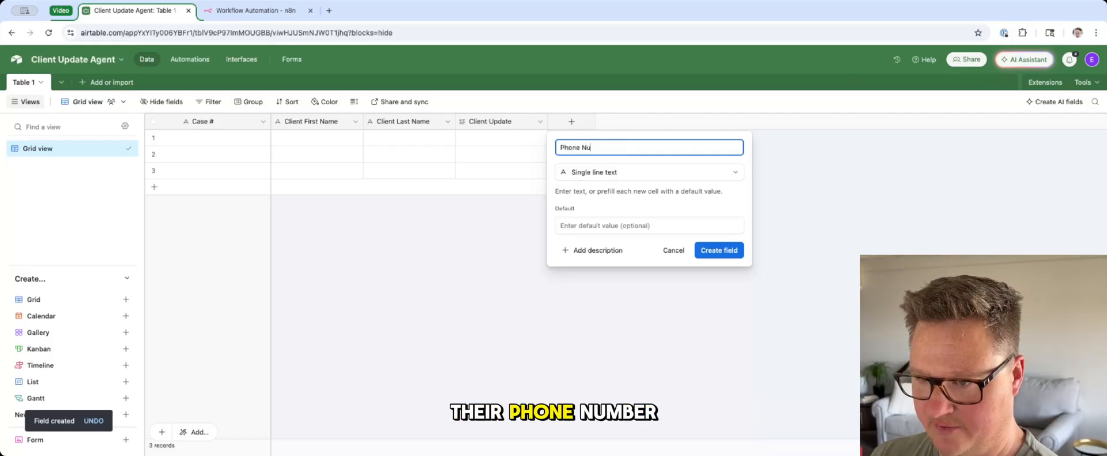
{"action": "type", "text": "mber"}
{"action": "key", "text": "Return"}
Step: Add a long text field named "Follow Up Items" after the Phone Number field
{"action": "left_click", "coordinate": [664, 121]}
{"action": "left_click", "coordinate": [680, 241]}
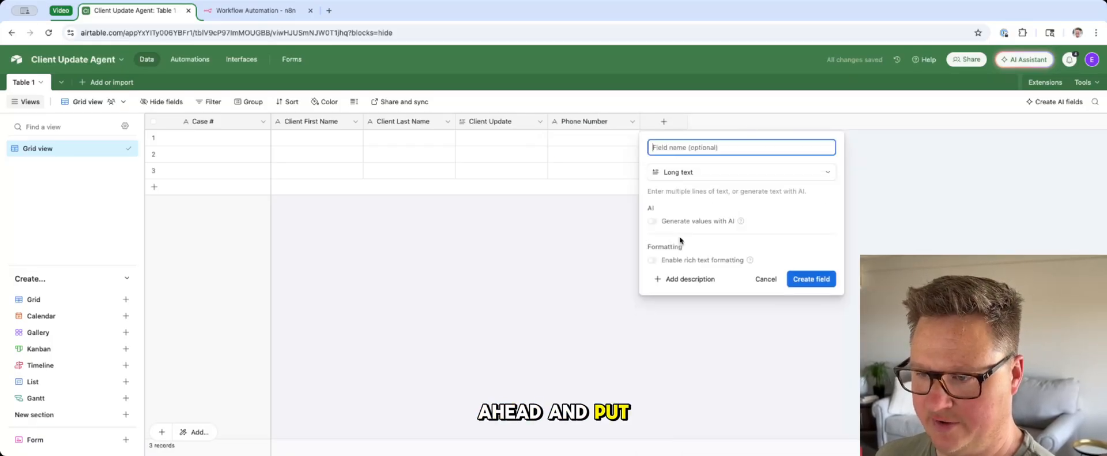
{"action": "type", "text": "Follow Up Items"}
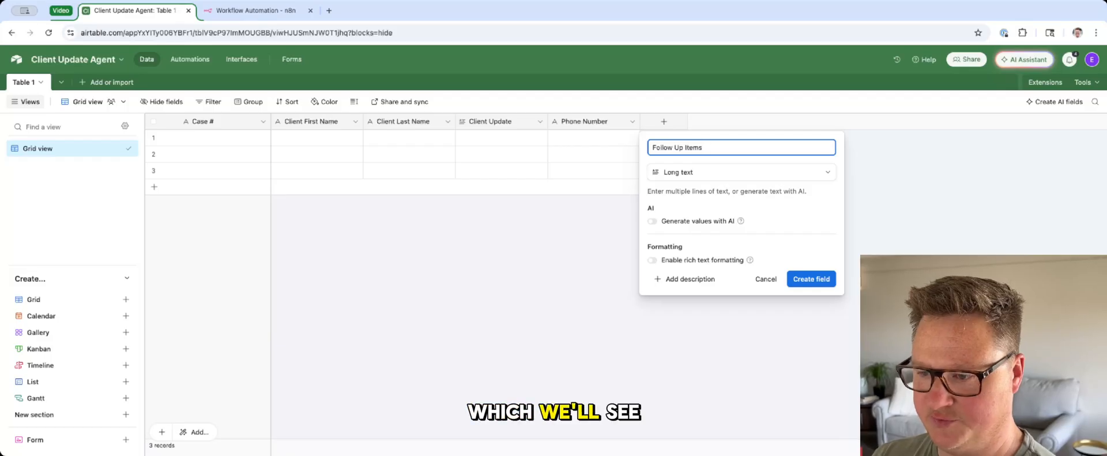
{"action": "key", "text": "Return"}
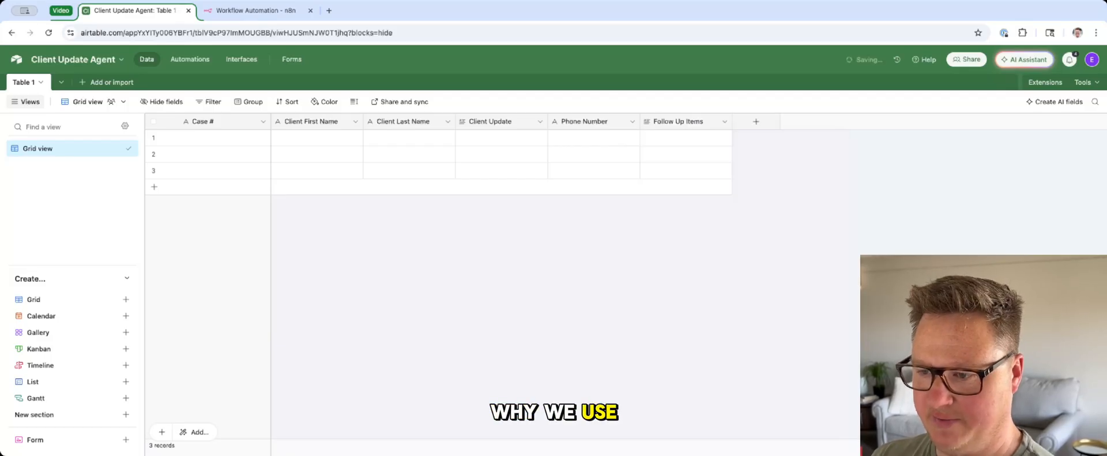
Step: Add a Created time field and a Last Modified time field with their default names
{"action": "left_click", "coordinate": [756, 121]}
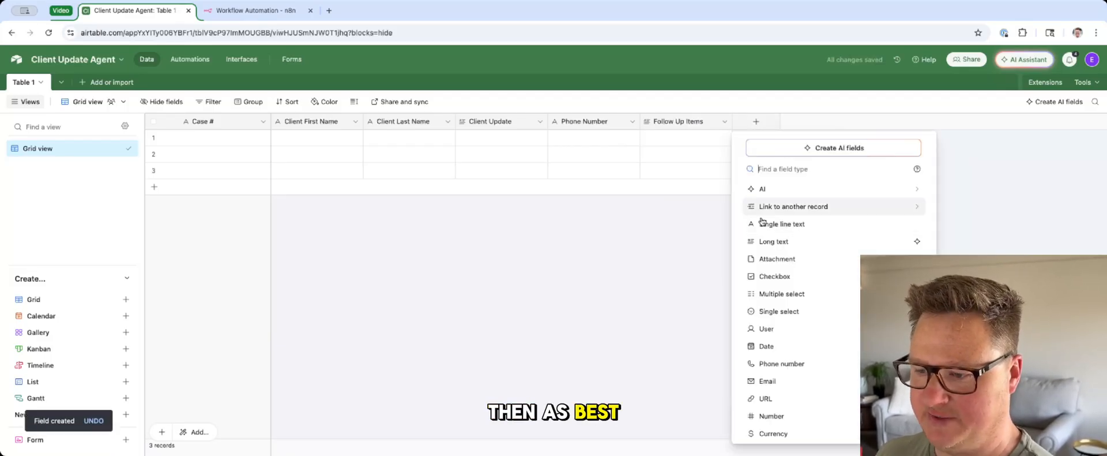
{"action": "scroll", "coordinate": [767, 255], "scroll_direction": "down", "scroll_amount": 3}
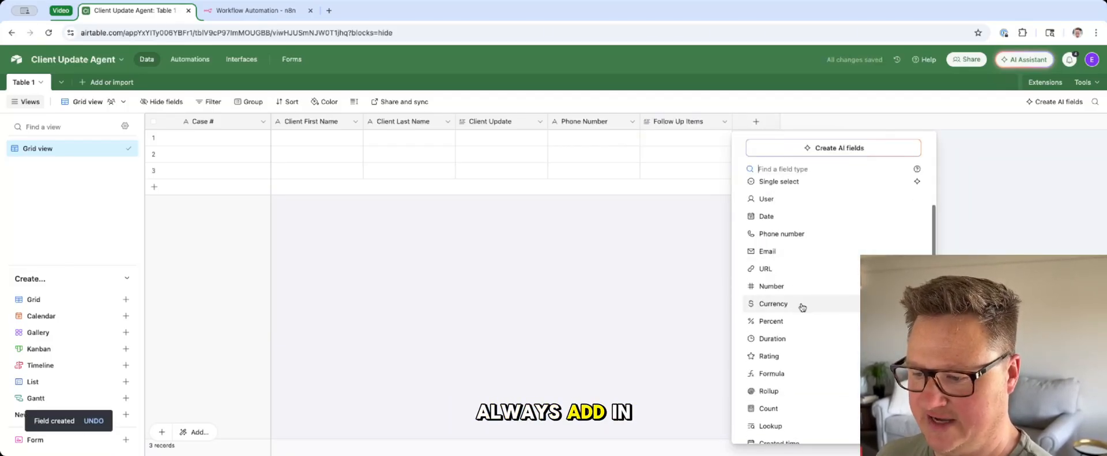
{"action": "scroll", "coordinate": [810, 328], "scroll_direction": "down", "scroll_amount": 2}
{"action": "left_click", "coordinate": [791, 390]}
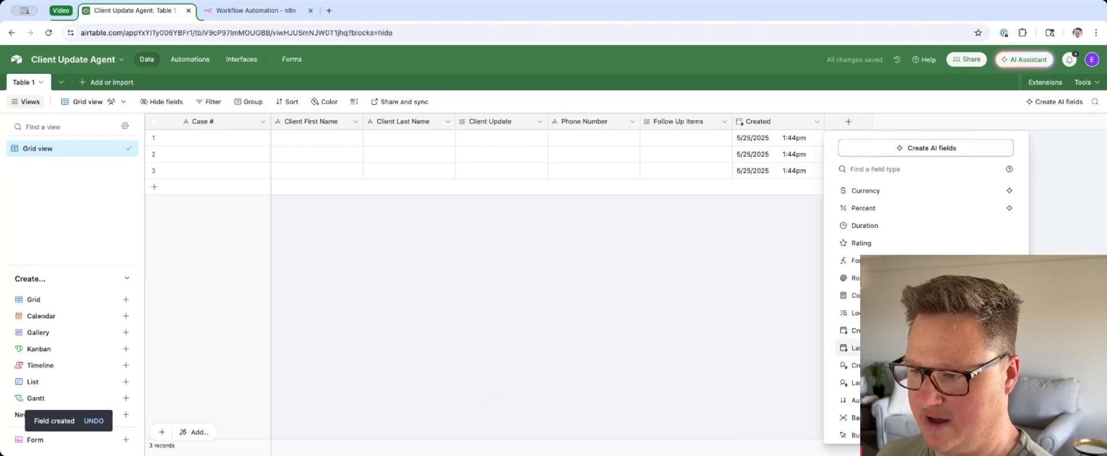
{"action": "key", "text": "Return"}
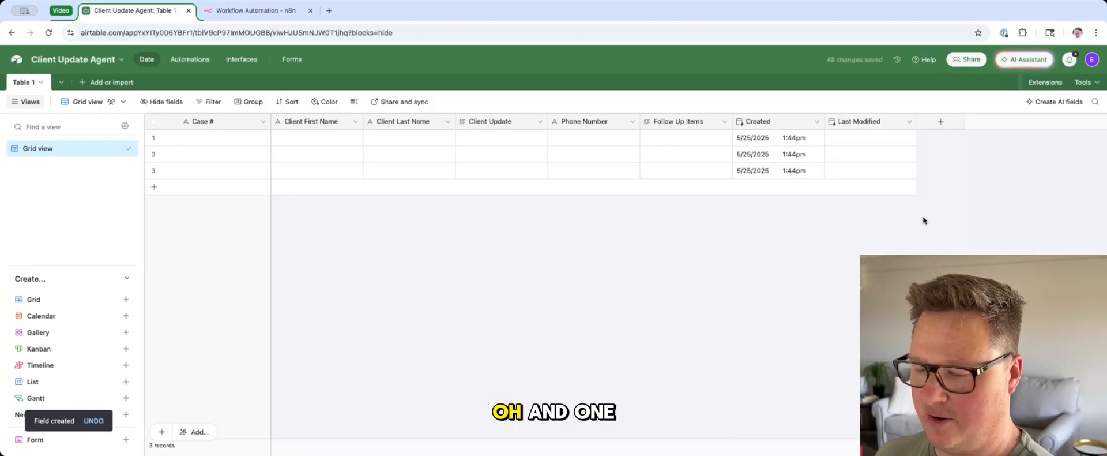
Step: Add a single select field with options Preparing, Ready to Call, Call In Progress and Call Complete, and move it between Phone Number and Follow Up Items
{"action": "left_click", "coordinate": [941, 122]}
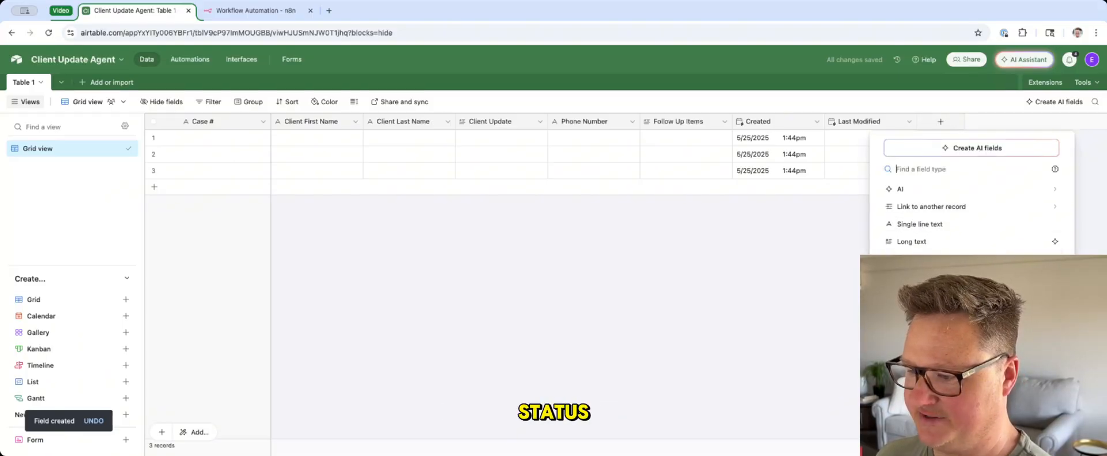
{"action": "left_click", "coordinate": [920, 259]}
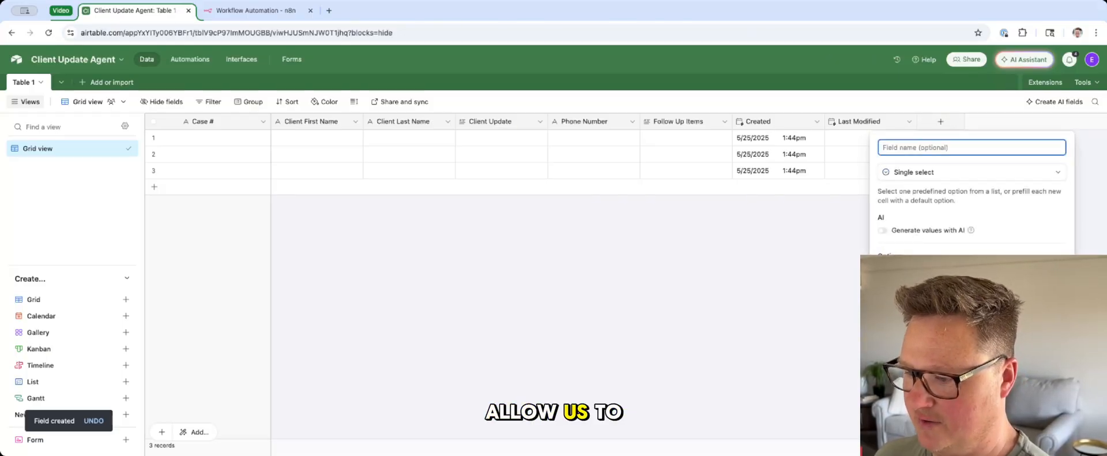
{"action": "left_click", "coordinate": [905, 287]}
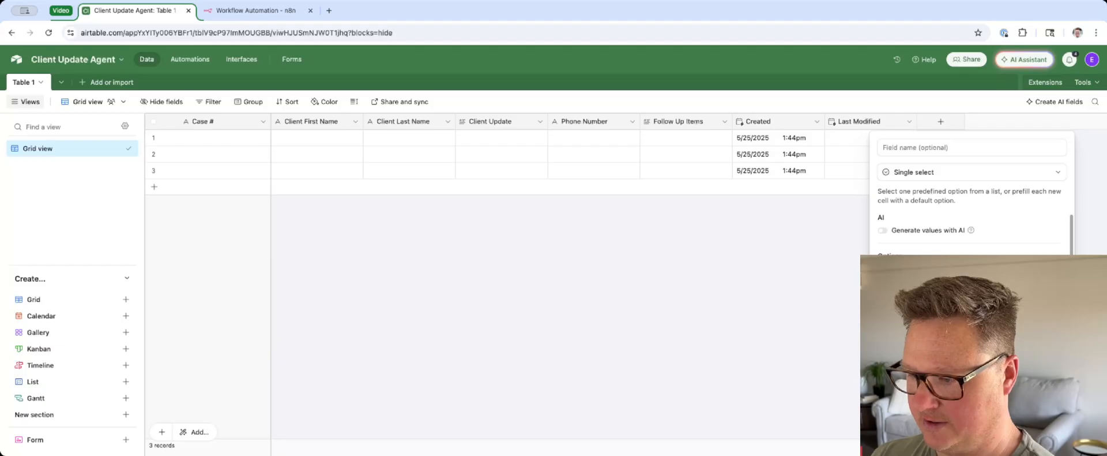
{"action": "scroll", "coordinate": [971, 236], "scroll_direction": "down", "scroll_amount": 1}
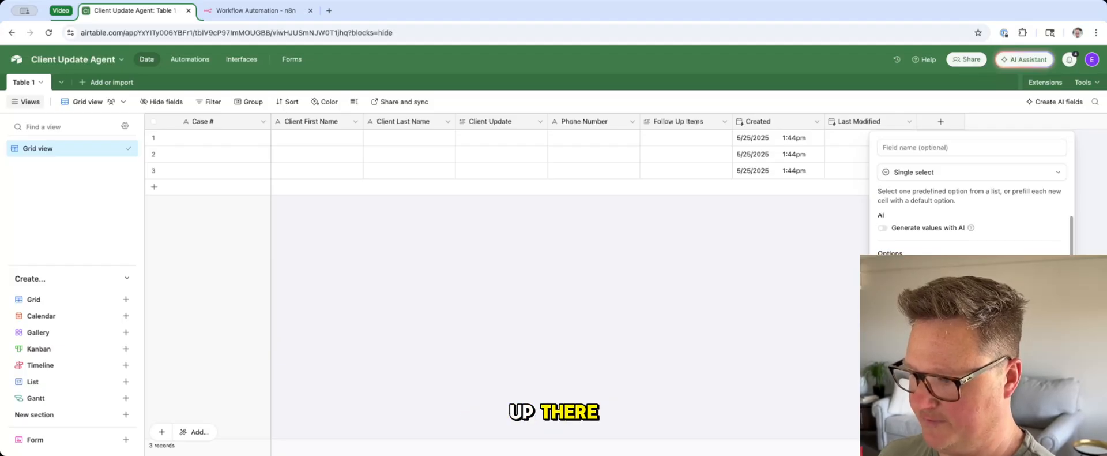
{"action": "left_click", "coordinate": [1039, 430]}
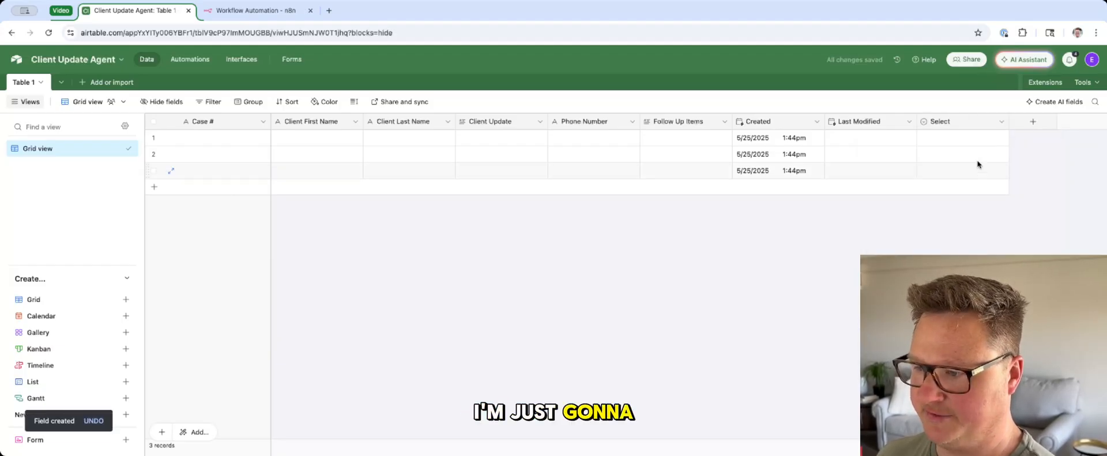
{"action": "left_click_drag", "start_coordinate": [940, 121], "coordinate": [629, 112]}
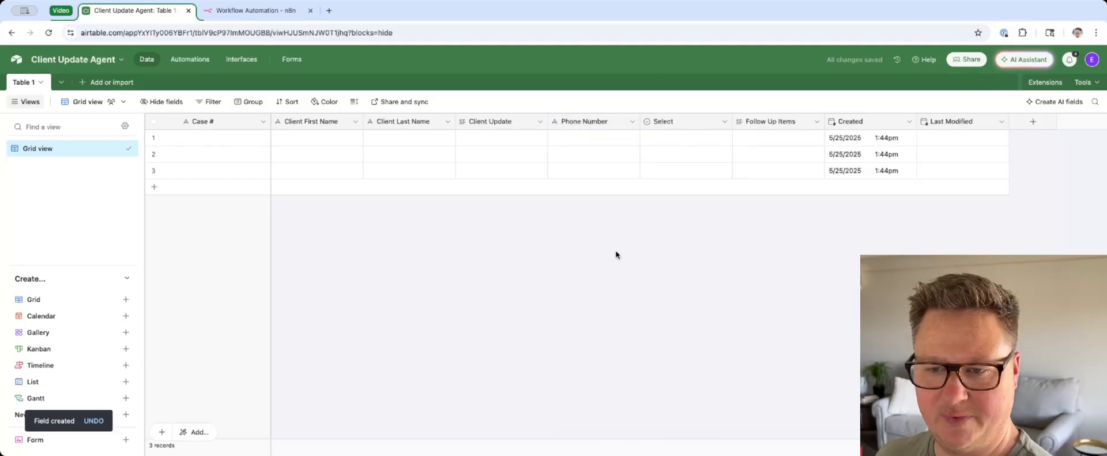
Step: Fill in the first record's case number and the client's first and last name
{"action": "left_click", "coordinate": [223, 140]}
{"action": "type", "text": "1234"}
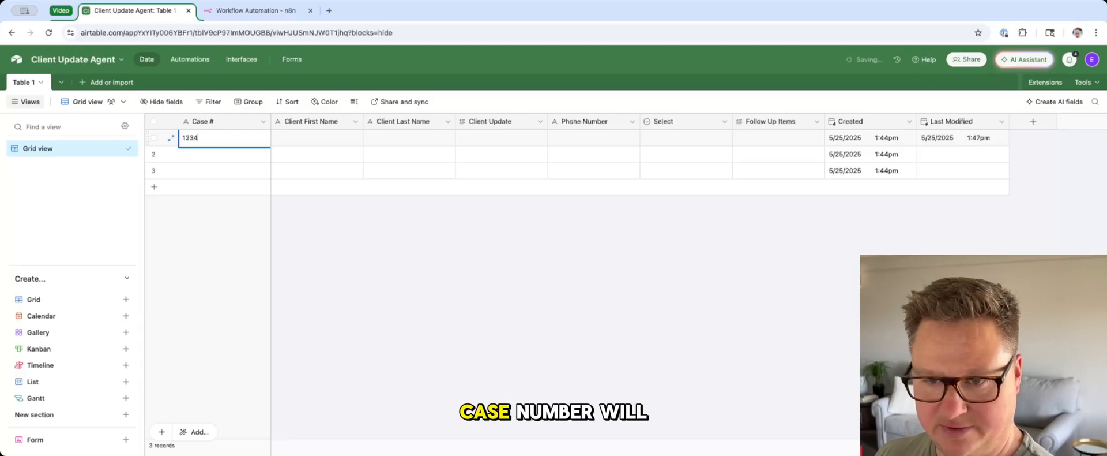
{"action": "key", "text": "Tab"}
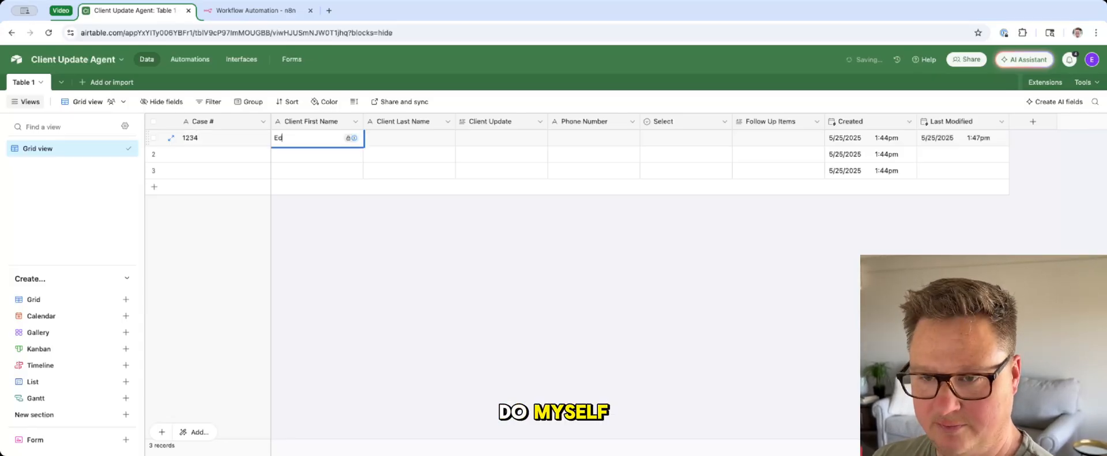
{"action": "key", "text": "Tab"}
{"action": "key", "text": "Tab"}
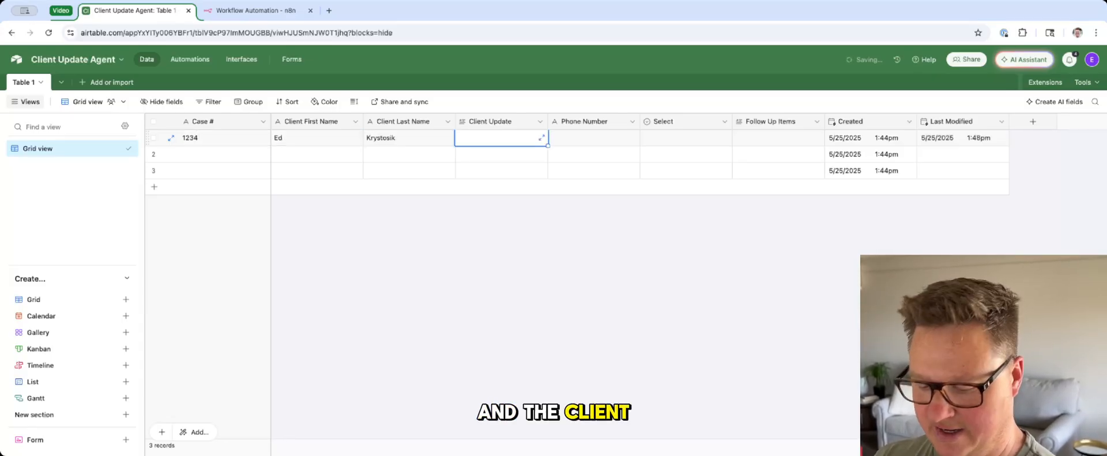
Step: Set the first record's Client Update to "Sent demand letter on May 30th, expecting payment by June 30th. No action required on your part."
{"action": "type", "text": "Sent demand letter on M"}
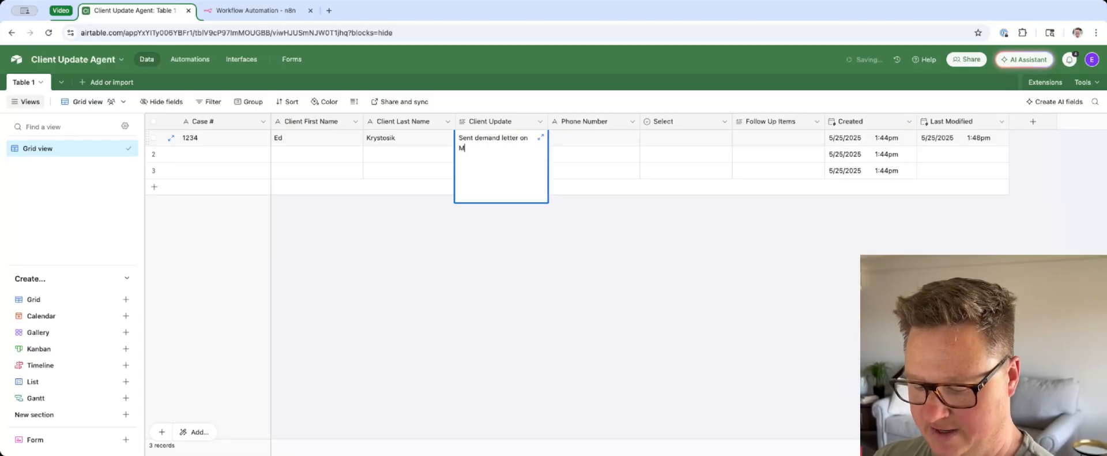
{"action": "type", "text": "ay 30th,"}
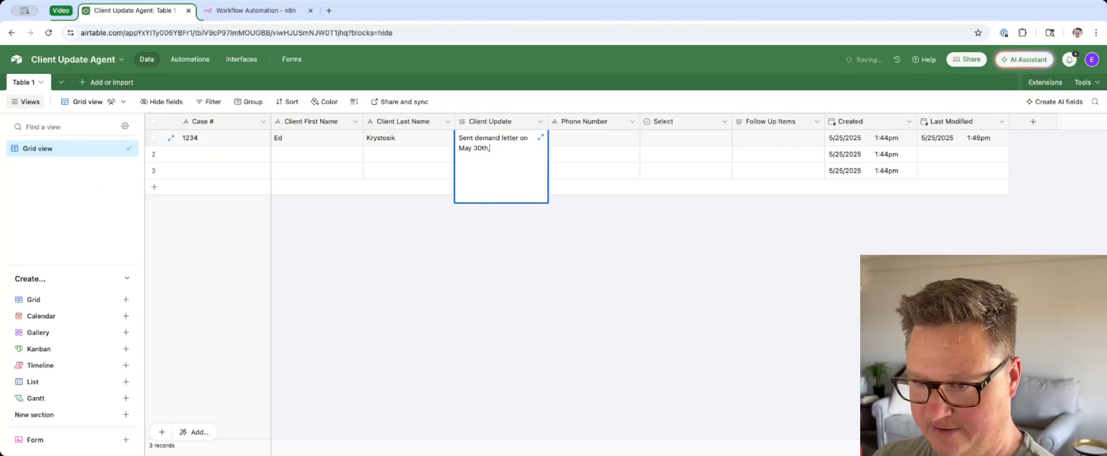
{"action": "type", "text": " expecting paym"}
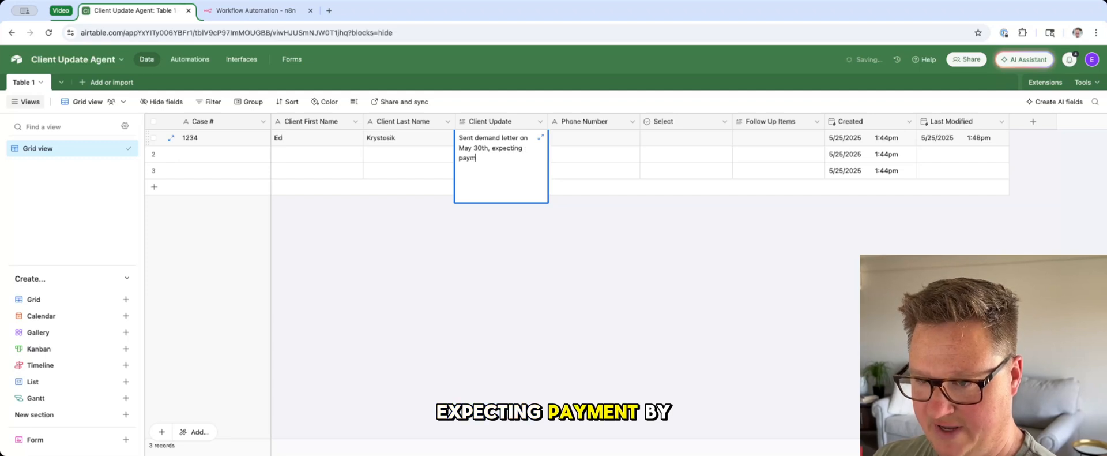
{"action": "type", "text": "ent by June"}
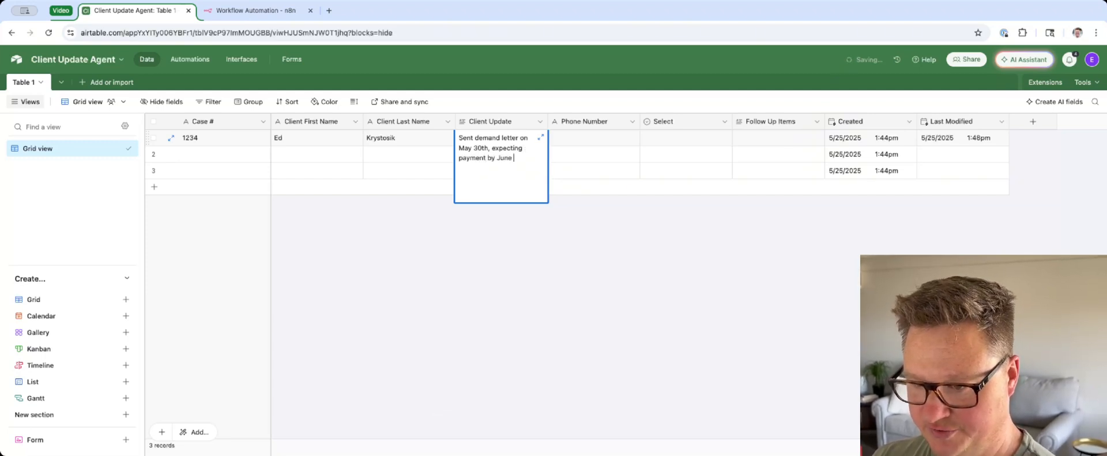
{"action": "type", "text": " 30th. "}
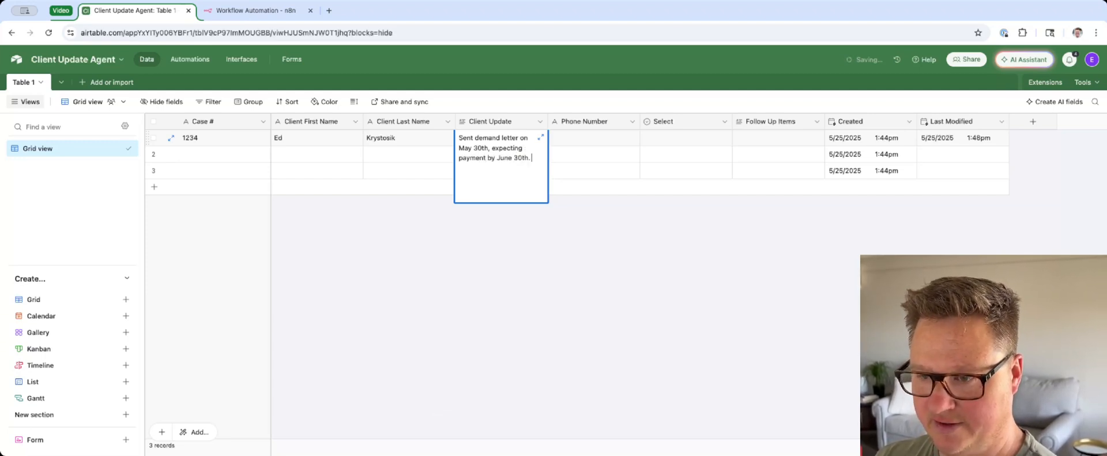
{"action": "type", "text": "No action requi"}
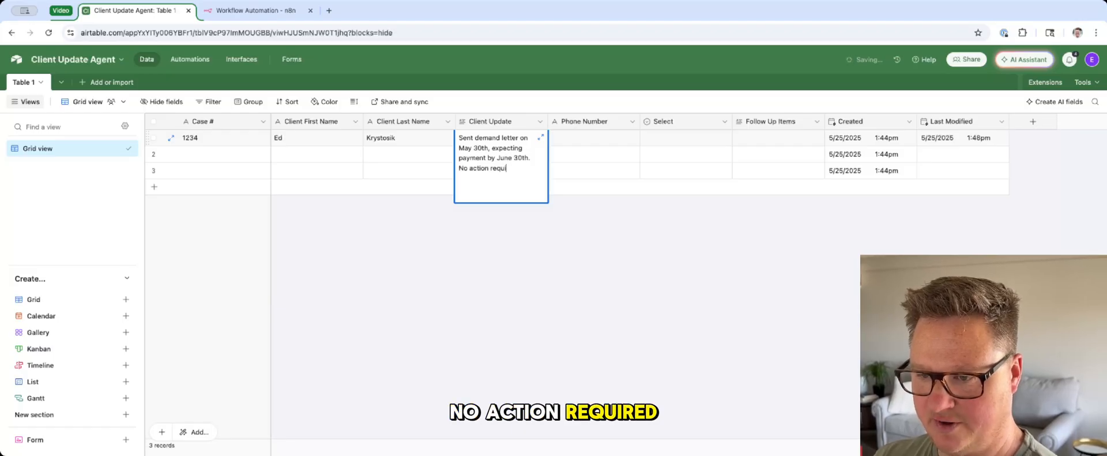
{"action": "type", "text": "red on your pa"}
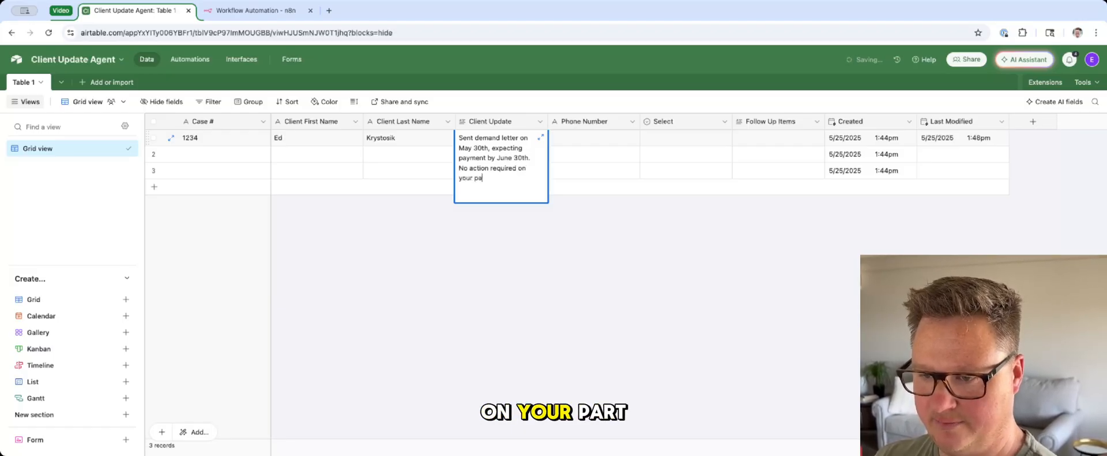
{"action": "type", "text": "rt."}
{"action": "key", "text": "Tab"}
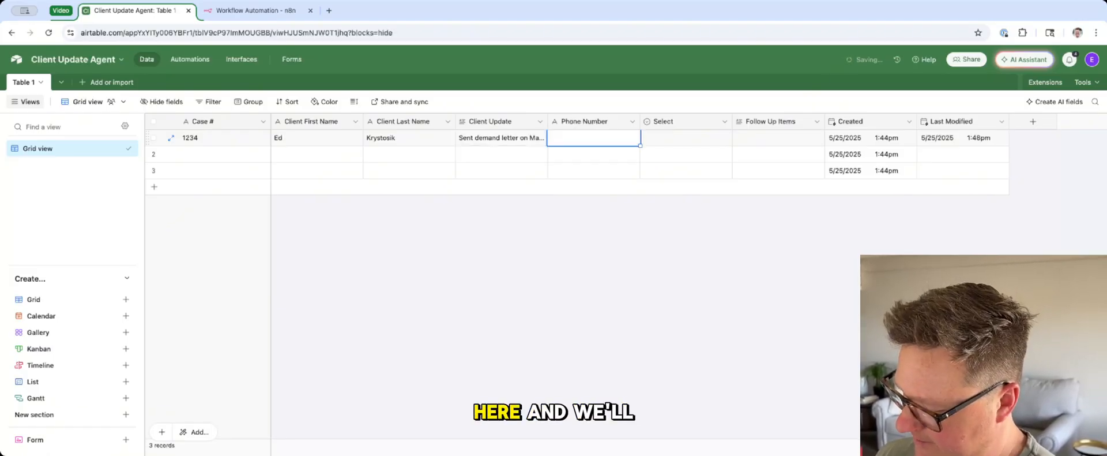
Step: Enter the client's phone number in the first record and set its Select status to Ready to Call
{"action": "key", "text": "Tab"}
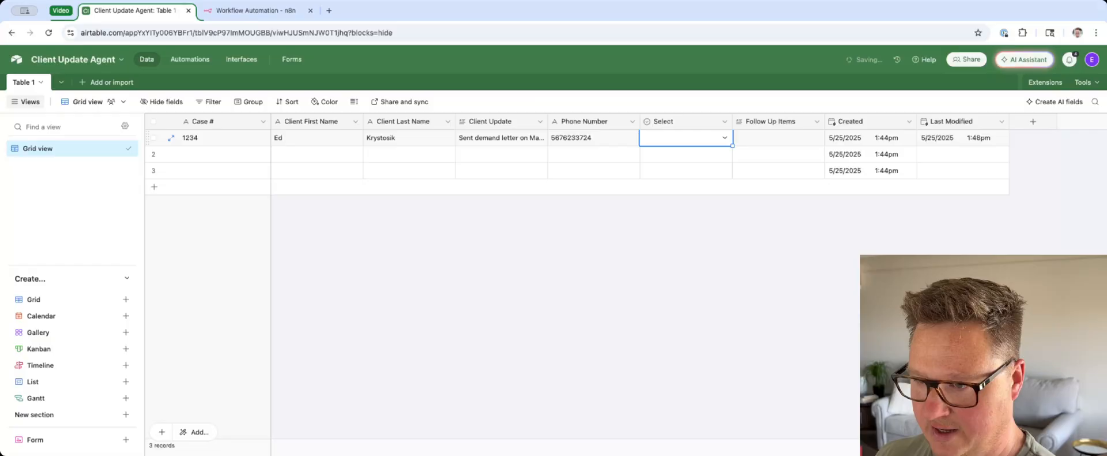
{"action": "key", "text": "Down"}
{"action": "key", "text": "Down"}
{"action": "key", "text": "Up"}
{"action": "key", "text": "Up"}
{"action": "key", "text": "Return"}
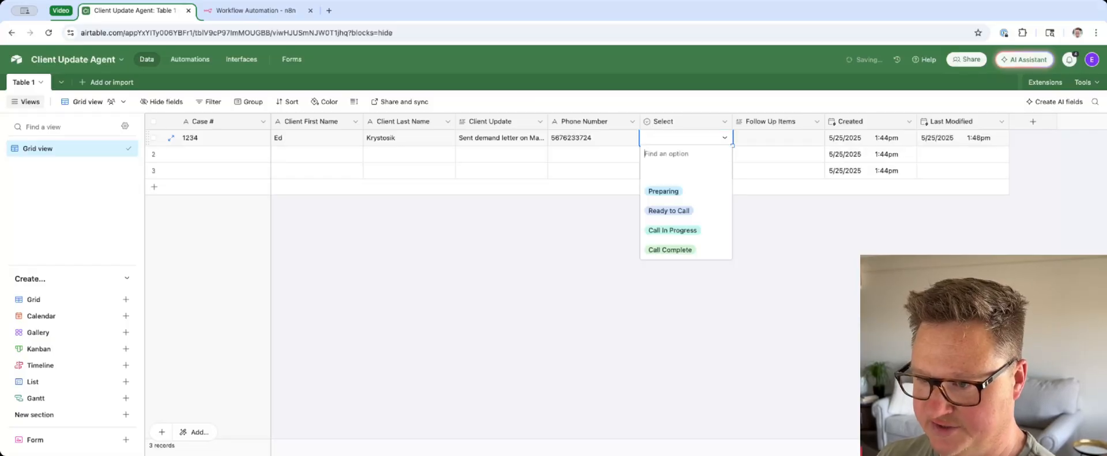
{"action": "key", "text": "Down"}
{"action": "key", "text": "Down"}
{"action": "key", "text": "Down"}
{"action": "key", "text": "Return"}
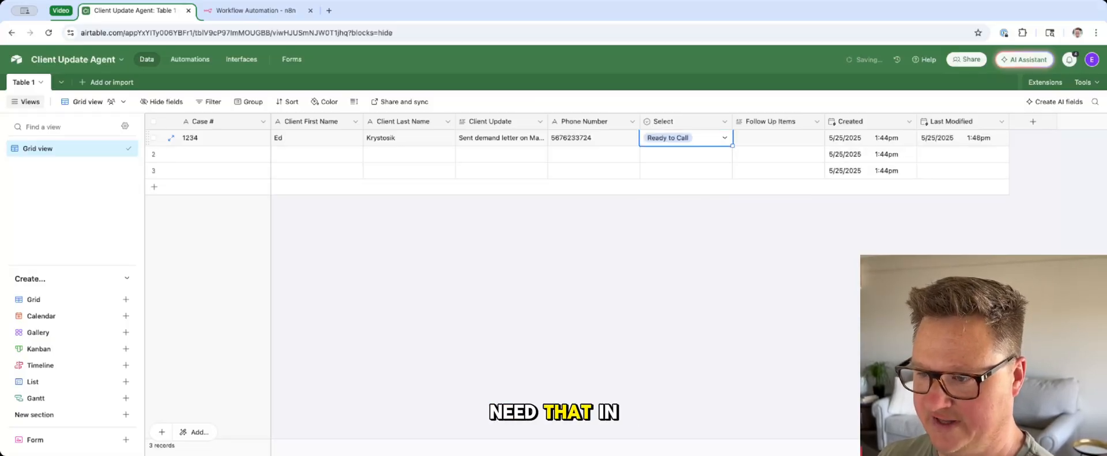
{"action": "key", "text": "Tab"}
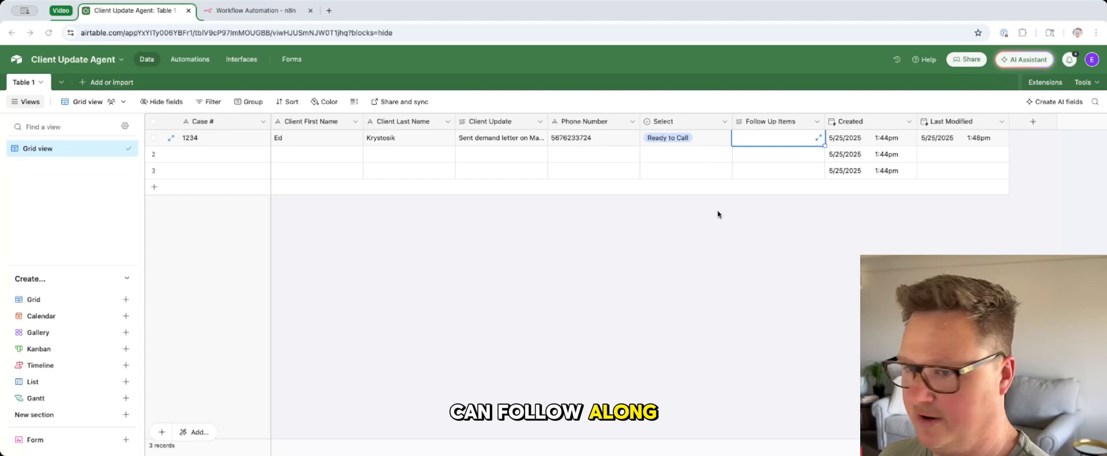
Step: Create an automation triggered when a Table 1 record's Select field is Ready to Call, and test the trigger
{"action": "left_click", "coordinate": [182, 60]}
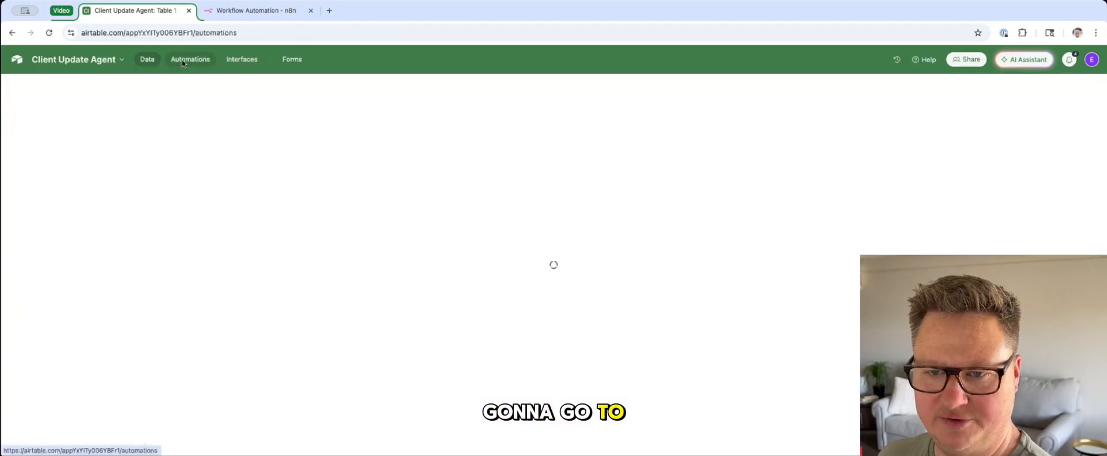
{"action": "left_click", "coordinate": [672, 154]}
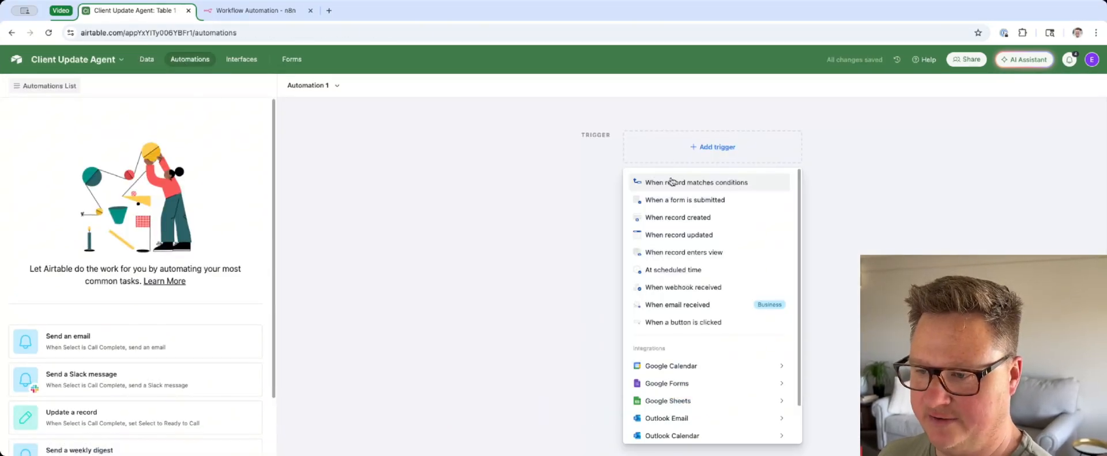
{"action": "left_click", "coordinate": [670, 182]}
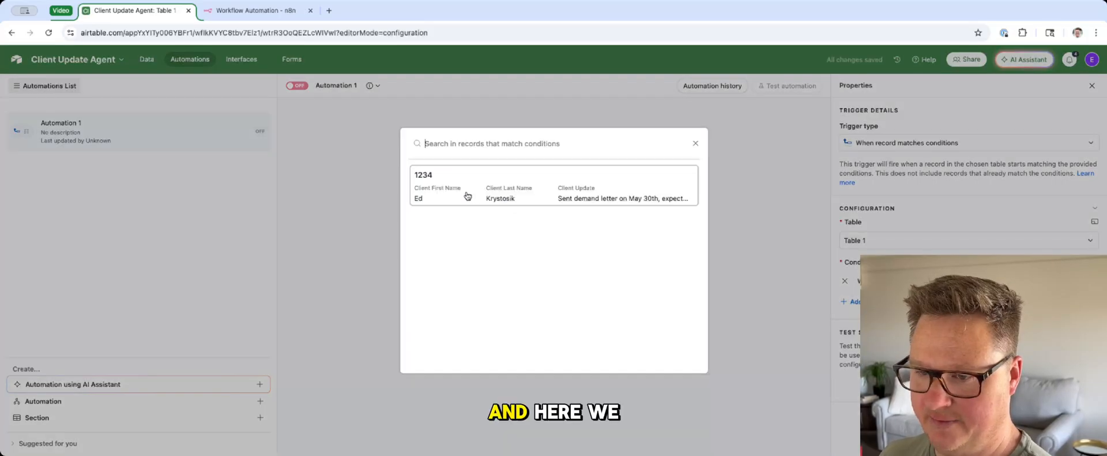
{"action": "left_click", "coordinate": [467, 196]}
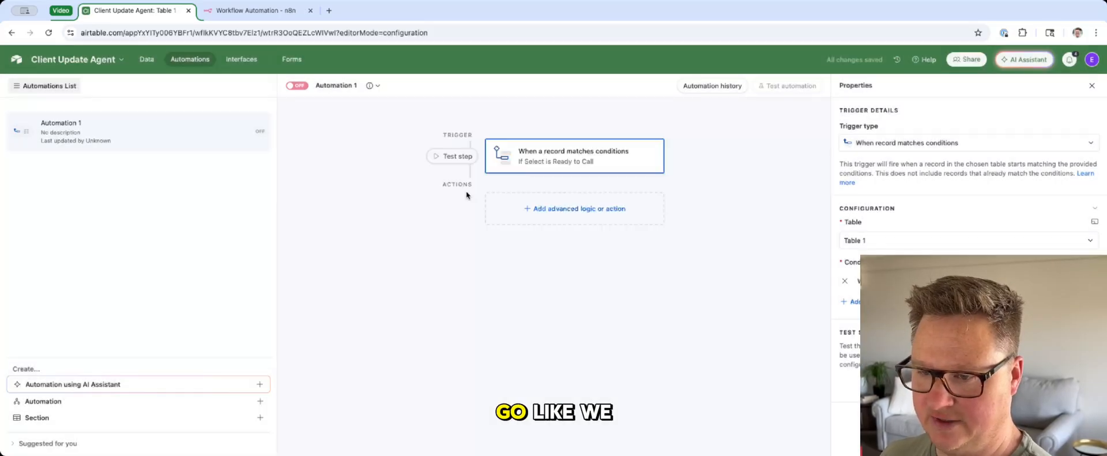
Step: Add a Find records action to the automation and point it at Table 1
{"action": "left_click", "coordinate": [563, 206]}
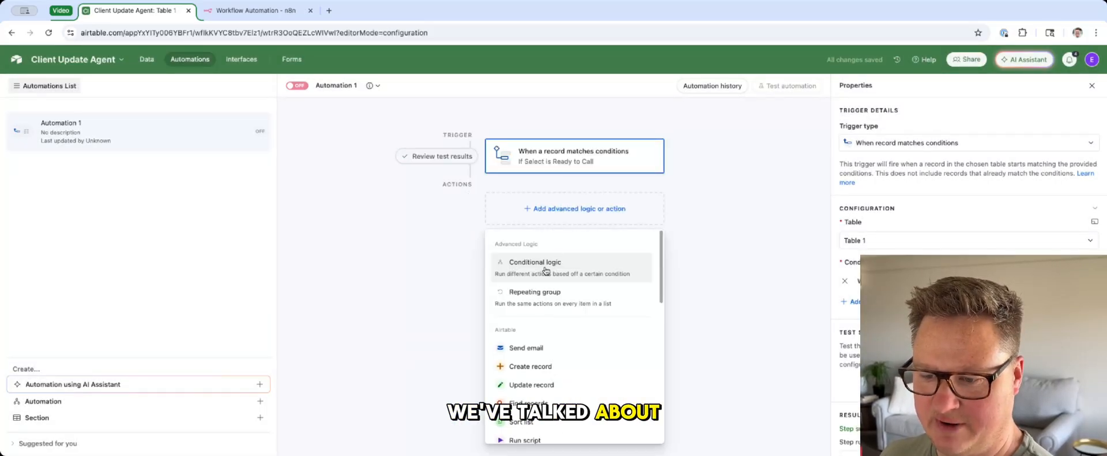
{"action": "left_click", "coordinate": [552, 398]}
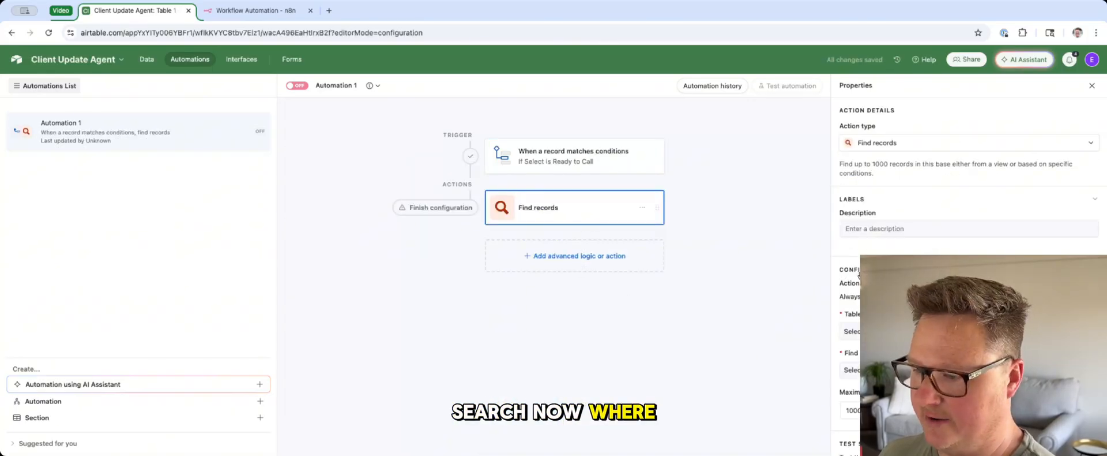
{"action": "left_click", "coordinate": [923, 331]}
{"action": "left_click", "coordinate": [923, 357]}
{"action": "scroll", "coordinate": [923, 323], "scroll_direction": "down", "scroll_amount": 1}
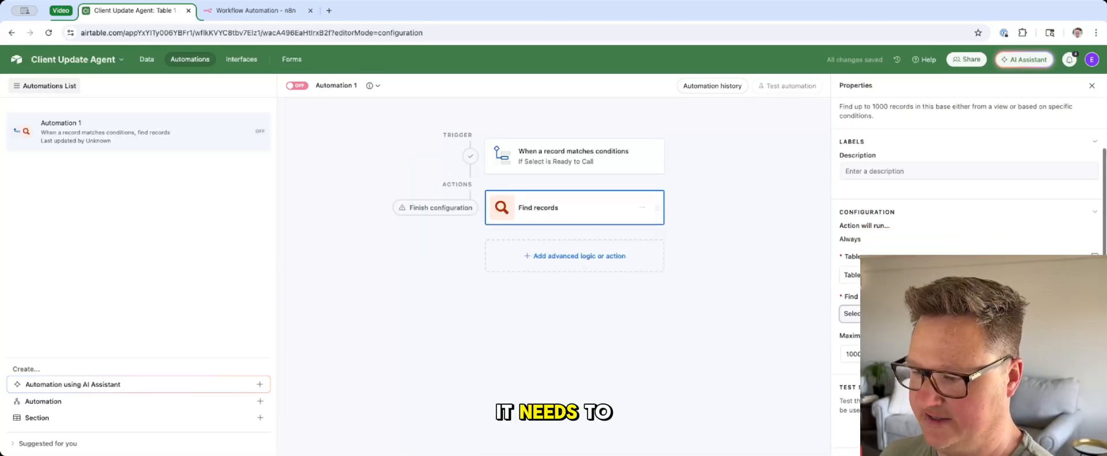
Step: Set the Find records action to match records by the condition Select is Ready to Call, and test it
{"action": "left_click", "coordinate": [922, 315]}
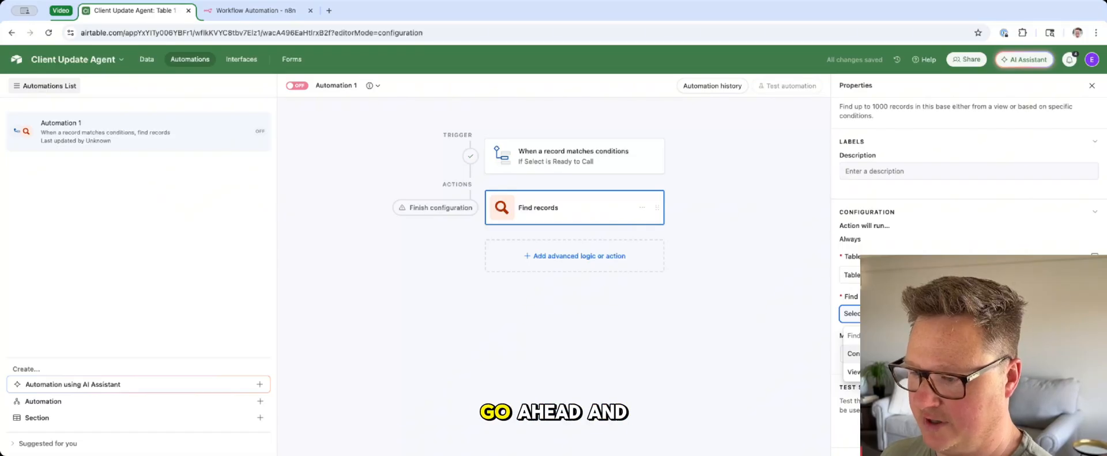
{"action": "left_click", "coordinate": [899, 354]}
{"action": "left_click", "coordinate": [874, 353]}
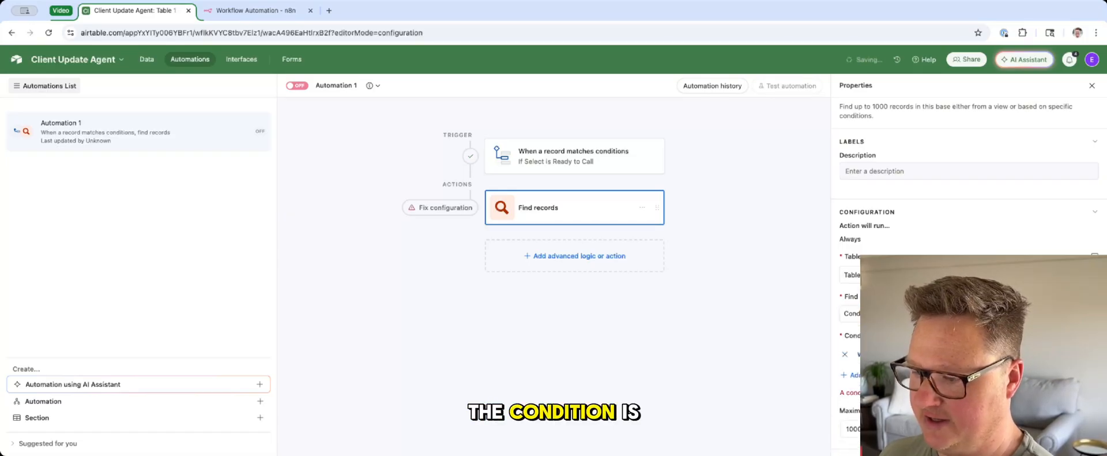
{"action": "left_click", "coordinate": [913, 354]}
{"action": "left_click", "coordinate": [917, 308]}
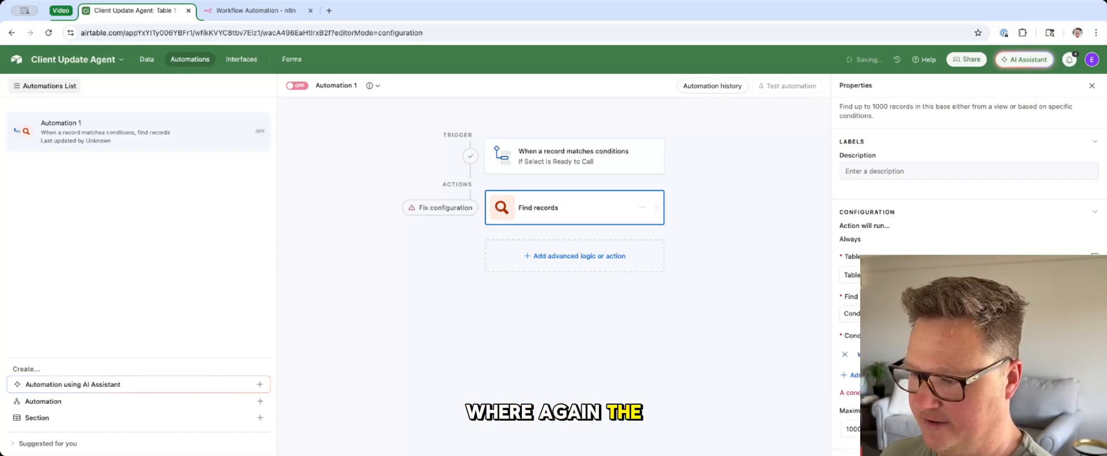
{"action": "left_click", "coordinate": [974, 294]}
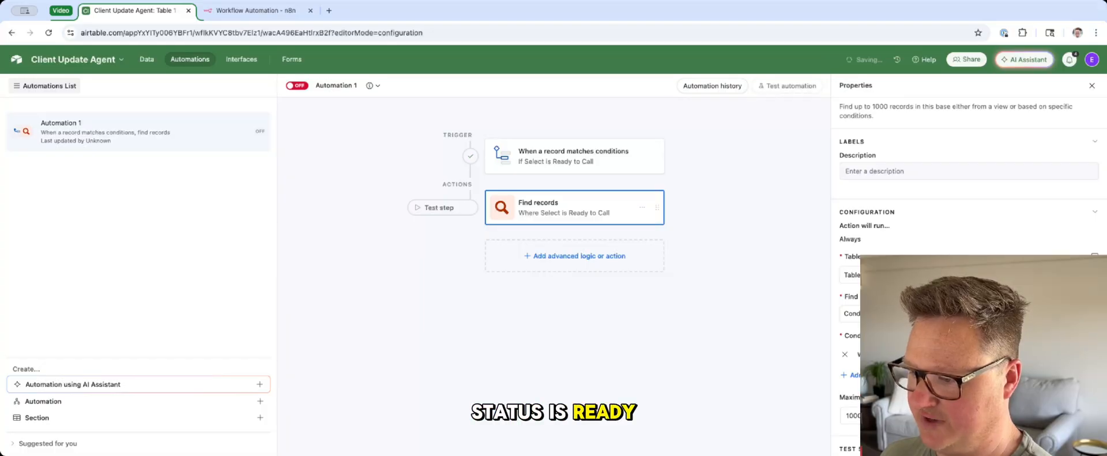
{"action": "scroll", "coordinate": [856, 348], "scroll_direction": "down", "scroll_amount": 2}
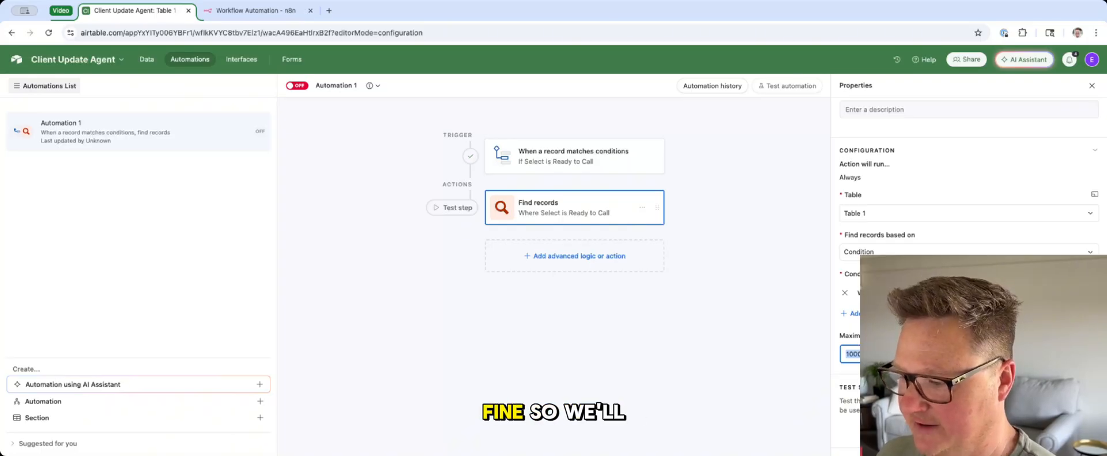
{"action": "left_click", "coordinate": [431, 207]}
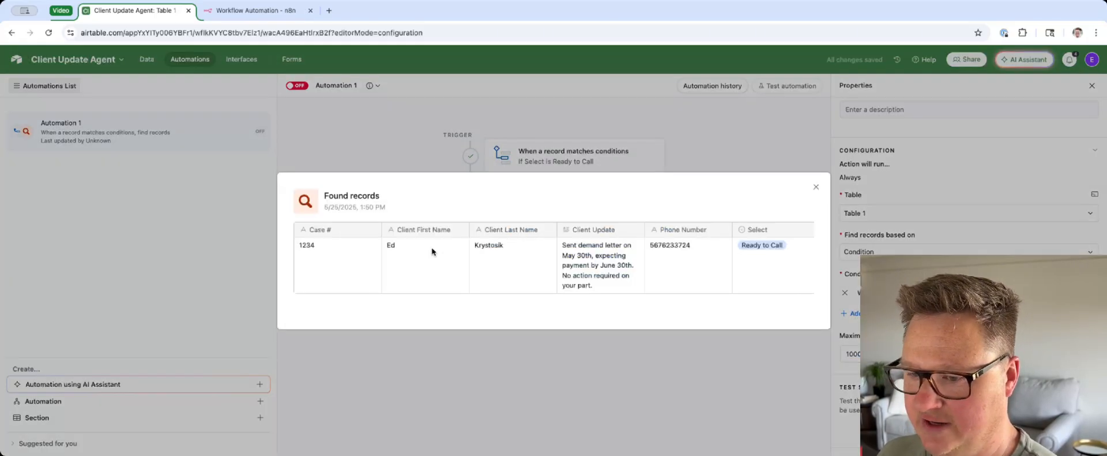
{"action": "left_click", "coordinate": [797, 353]}
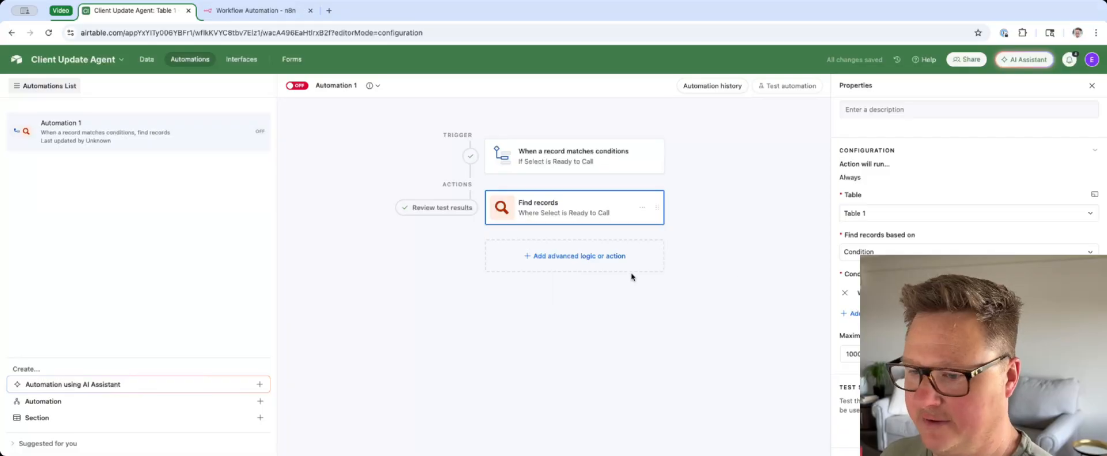
Step: Add a Run script action and replace its sample code with the script that POSTs actionId as recordId to the webhook URL
{"action": "left_click", "coordinate": [540, 262]}
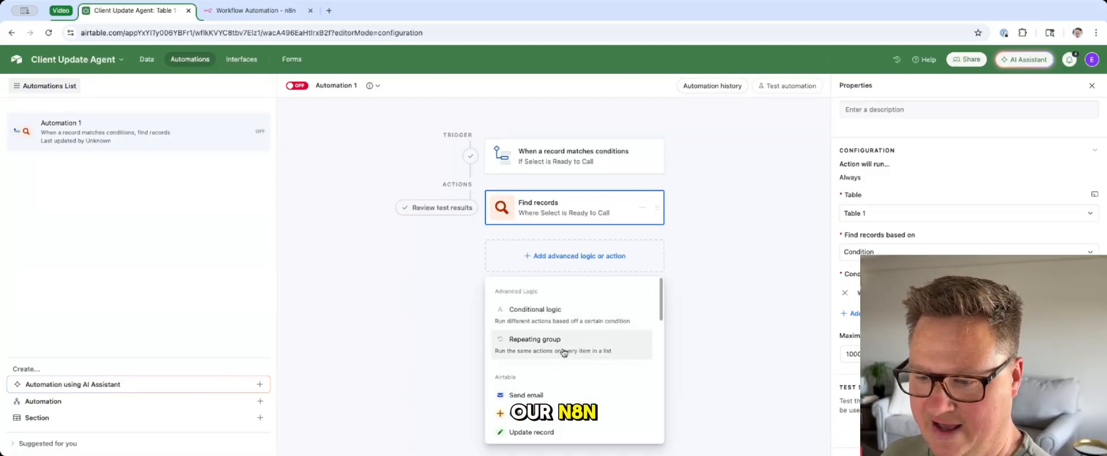
{"action": "scroll", "coordinate": [564, 353], "scroll_direction": "down", "scroll_amount": 5}
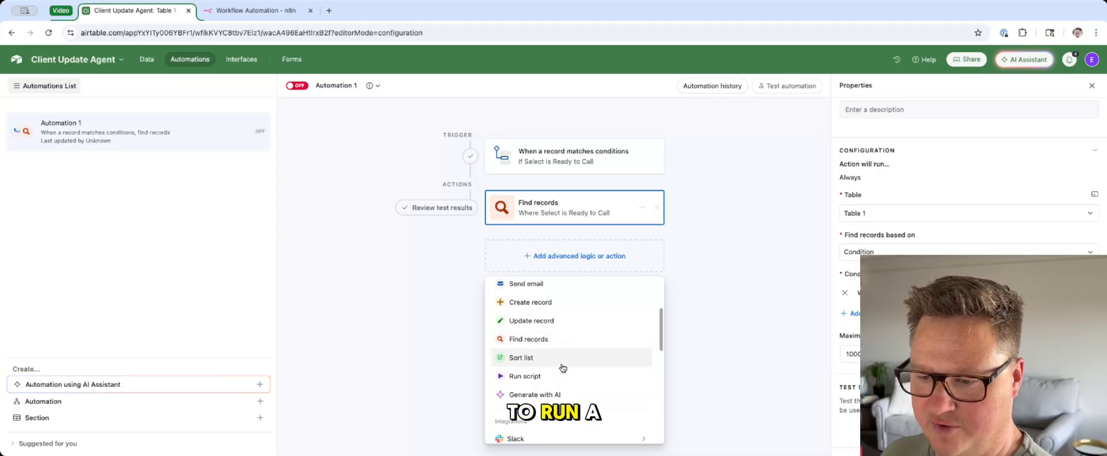
{"action": "left_click", "coordinate": [558, 378]}
{"action": "key", "text": "ctrl+a"}
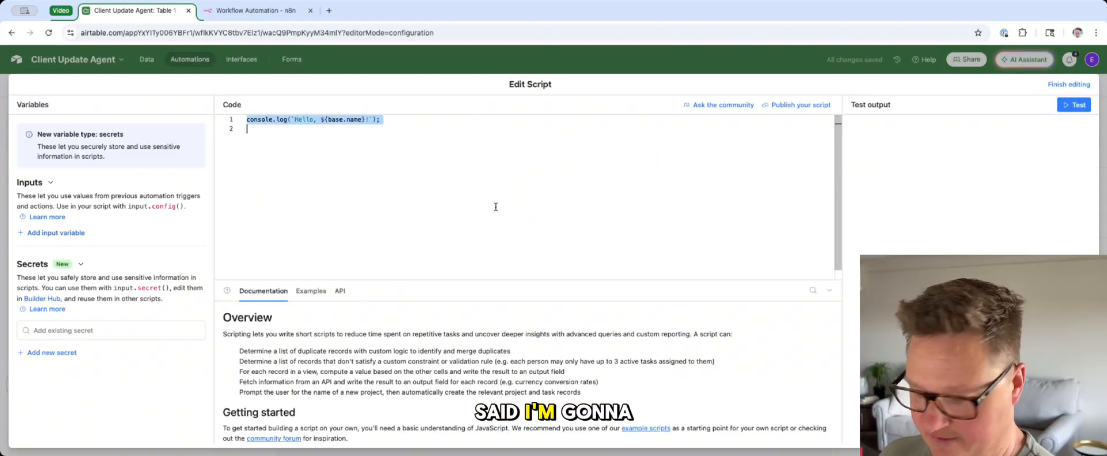
{"action": "key", "text": "BackSpace"}
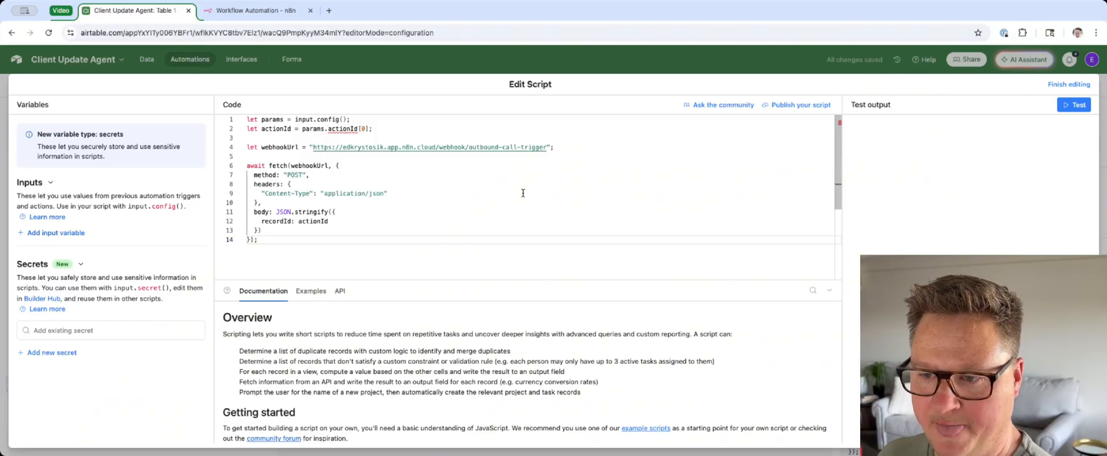
{"action": "scroll", "coordinate": [523, 194], "scroll_direction": "down", "scroll_amount": 1}
Step: Replace the script's webhookUrl value with the test URL copied from the n8n Webhook node
{"action": "left_click_drag", "start_coordinate": [315, 145], "coordinate": [546, 150]}
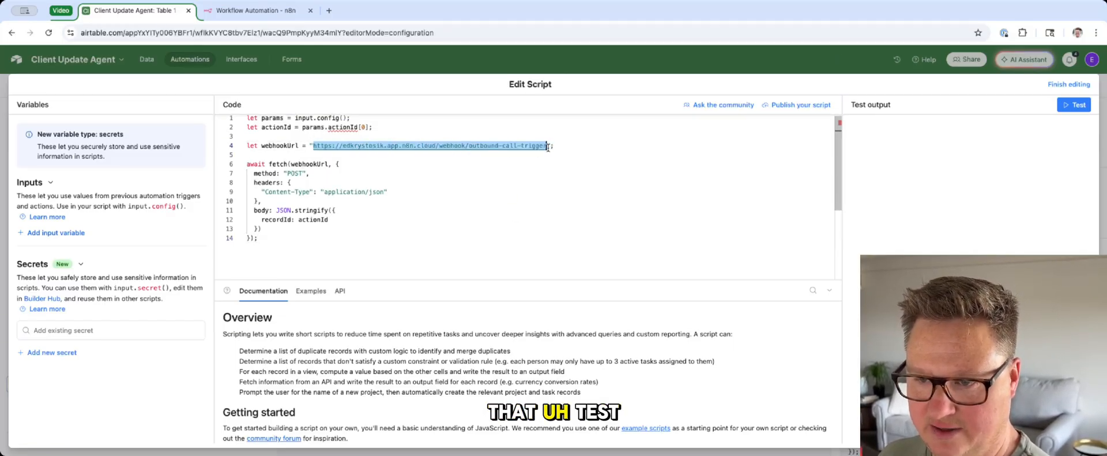
{"action": "left_click", "coordinate": [254, 11]}
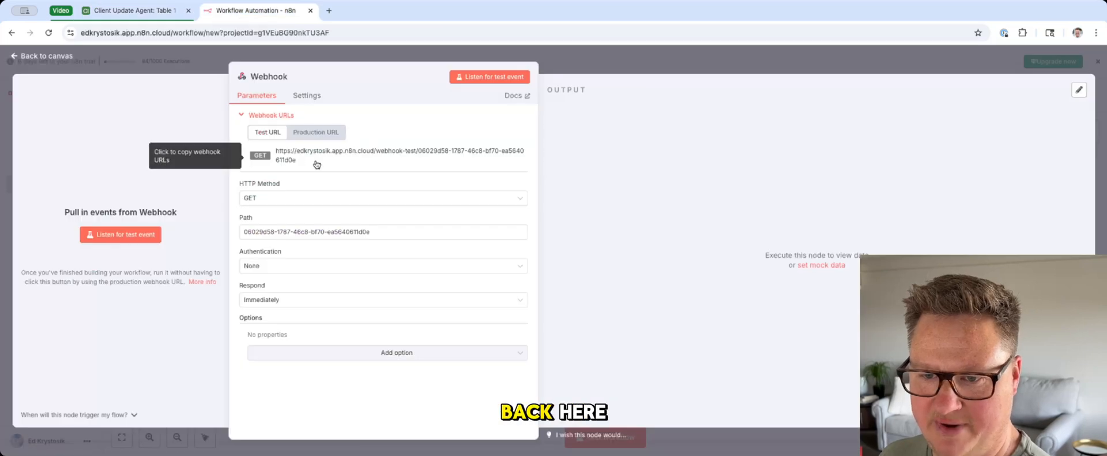
{"action": "left_click", "coordinate": [281, 155]}
{"action": "left_click", "coordinate": [133, 10]}
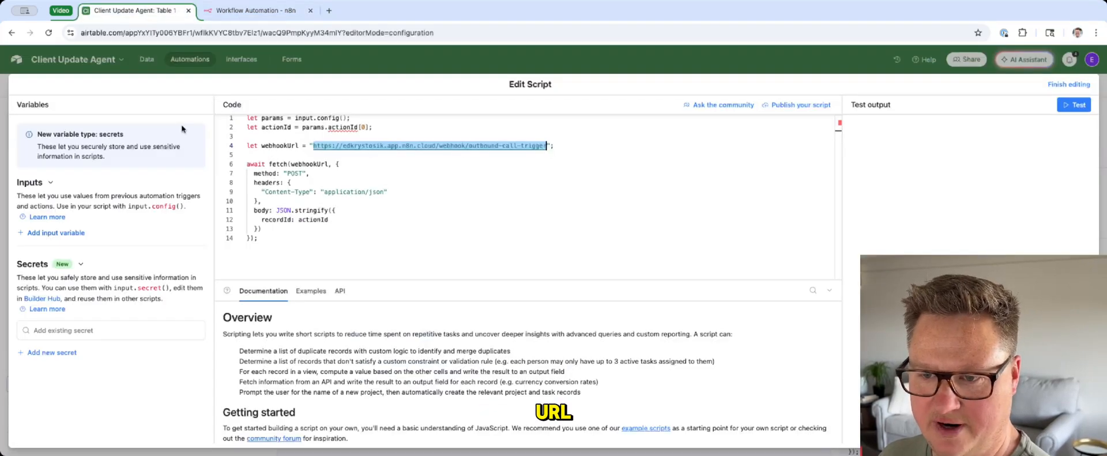
{"action": "key", "text": "BackSpace"}
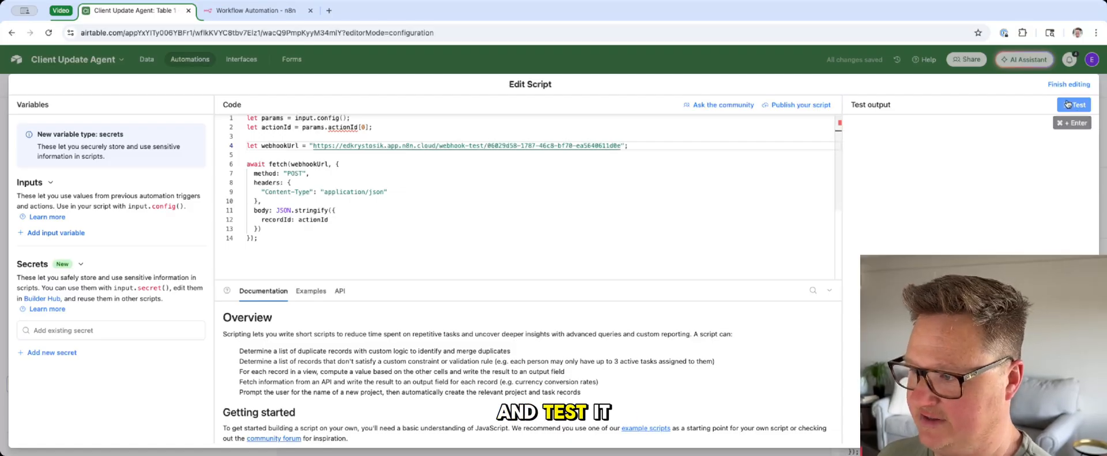
Step: Start listening for a test event in the n8n Webhook node and test the Airtable script
{"action": "left_click", "coordinate": [254, 10]}
{"action": "left_click", "coordinate": [503, 83]}
{"action": "left_click", "coordinate": [136, 11]}
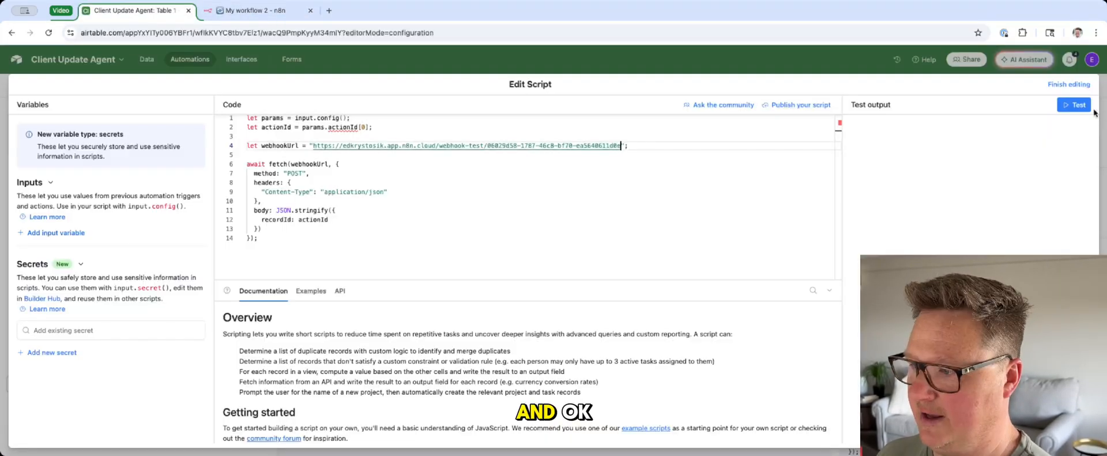
{"action": "left_click", "coordinate": [1078, 106]}
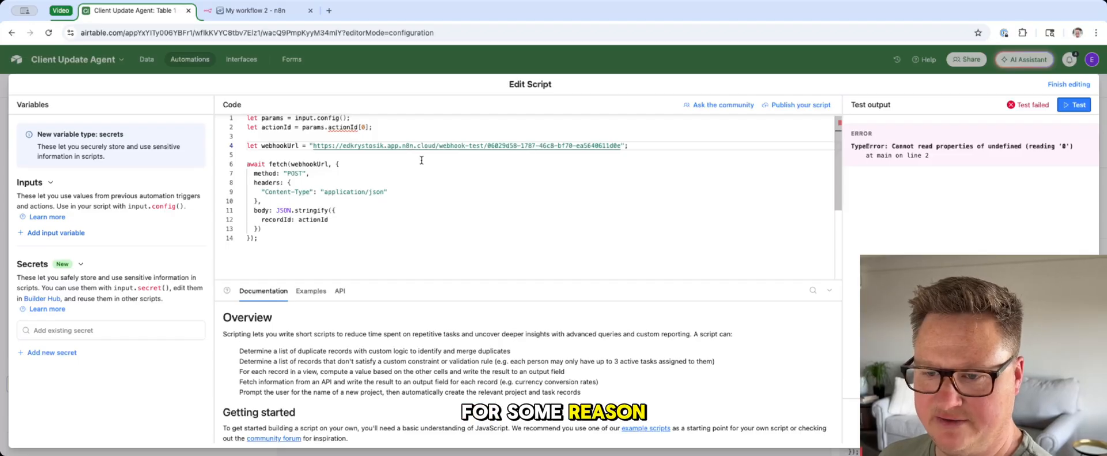
{"action": "left_click", "coordinate": [422, 159]}
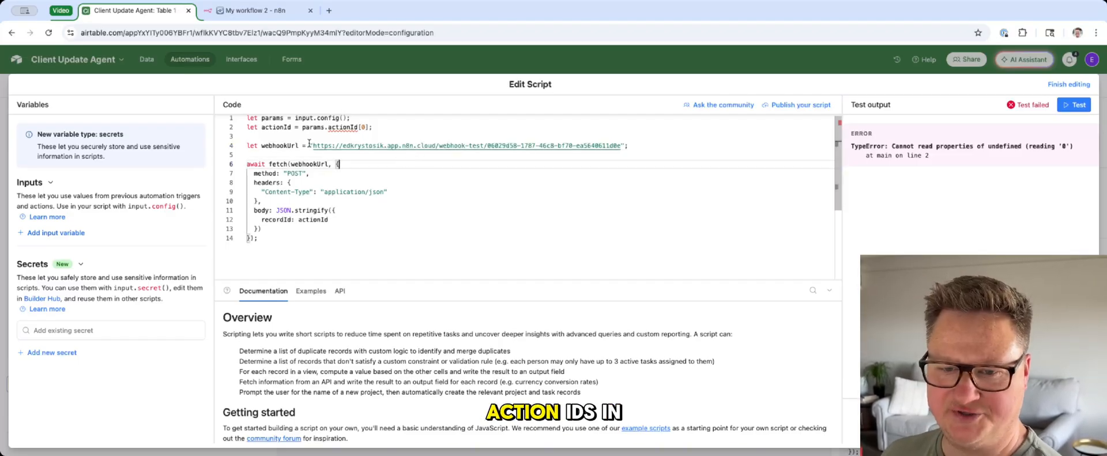
Step: Add a script input variable named actionId whose value is the list of Airtable record IDs from Find records
{"action": "left_click", "coordinate": [45, 232]}
{"action": "type", "text": "actionId"}
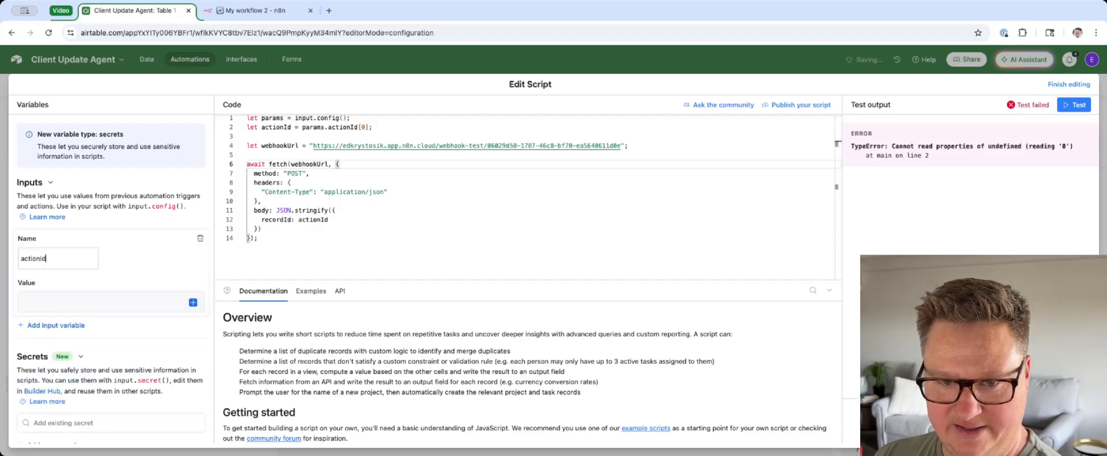
{"action": "left_click", "coordinate": [193, 302]}
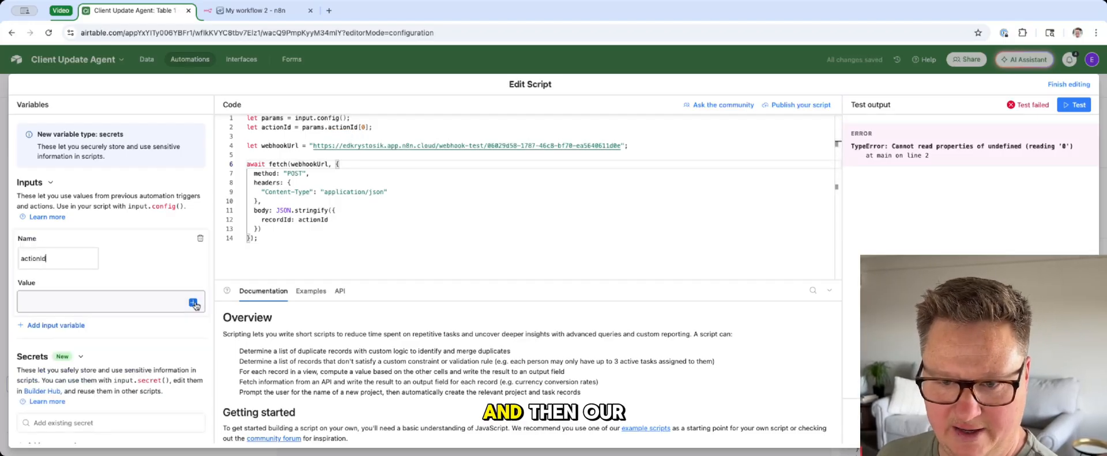
{"action": "left_click", "coordinate": [68, 380]}
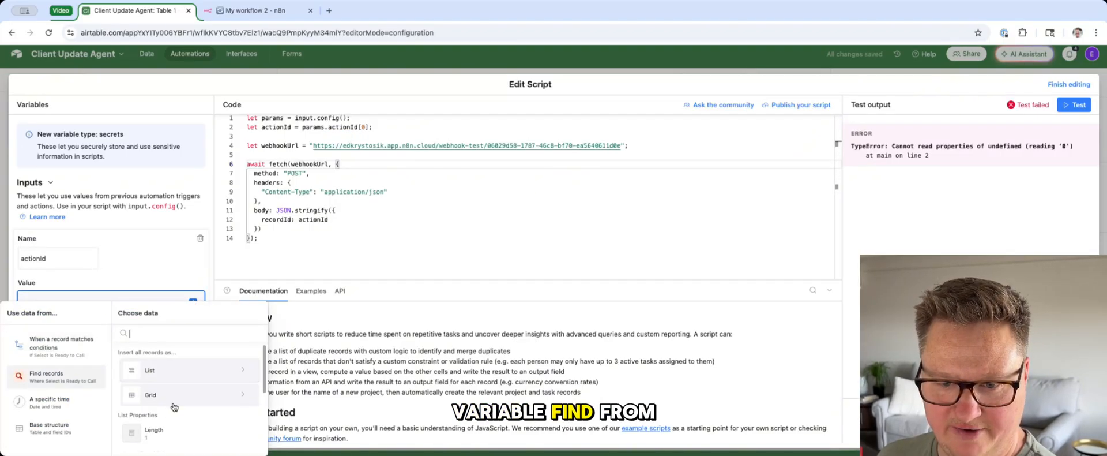
{"action": "left_click", "coordinate": [176, 403]}
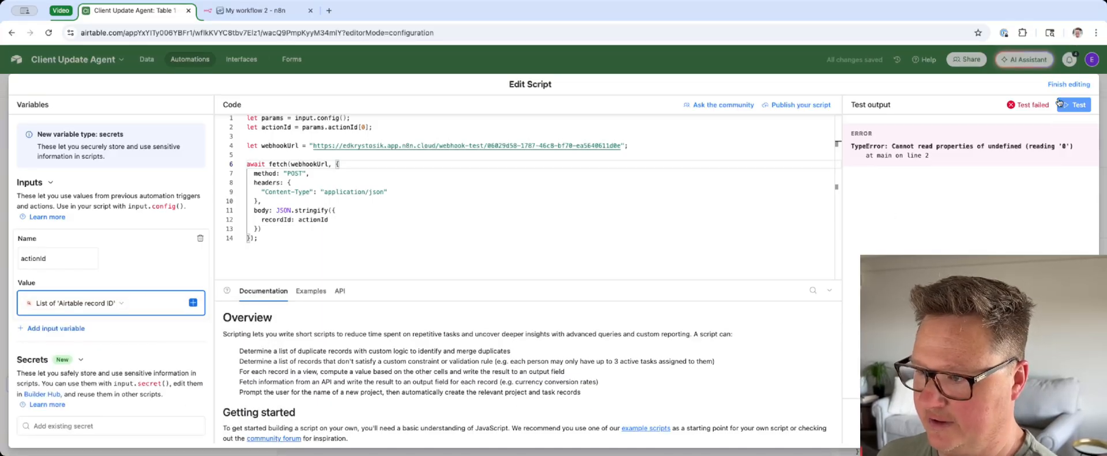
Step: Test the script again with the actionId input and check the test output
{"action": "left_click", "coordinate": [630, 202]}
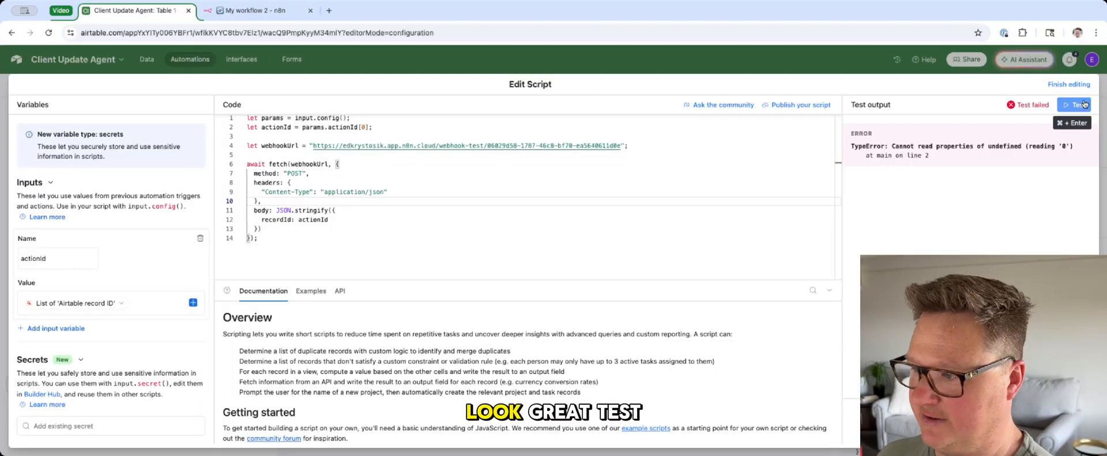
{"action": "left_click", "coordinate": [1084, 104]}
{"action": "left_click_drag", "start_coordinate": [990, 105], "coordinate": [1044, 105]}
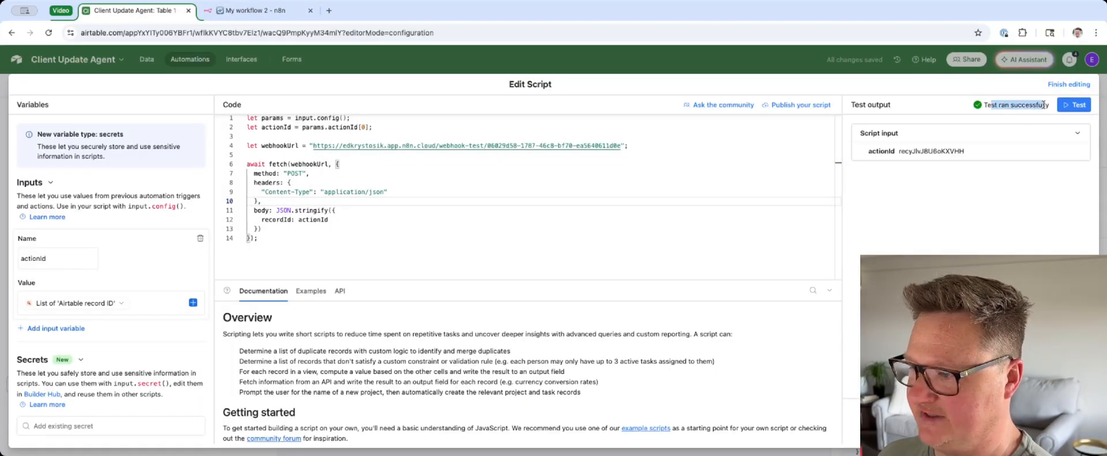
{"action": "left_click", "coordinate": [1013, 116]}
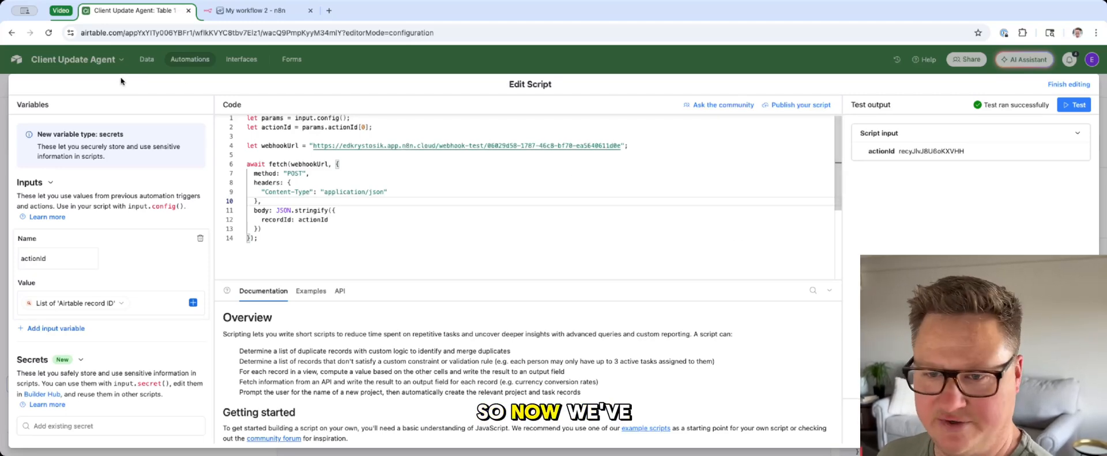
Step: Return to the table data, switch the automation on, and set the first record's Select status to Preparing
{"action": "left_click", "coordinate": [147, 62]}
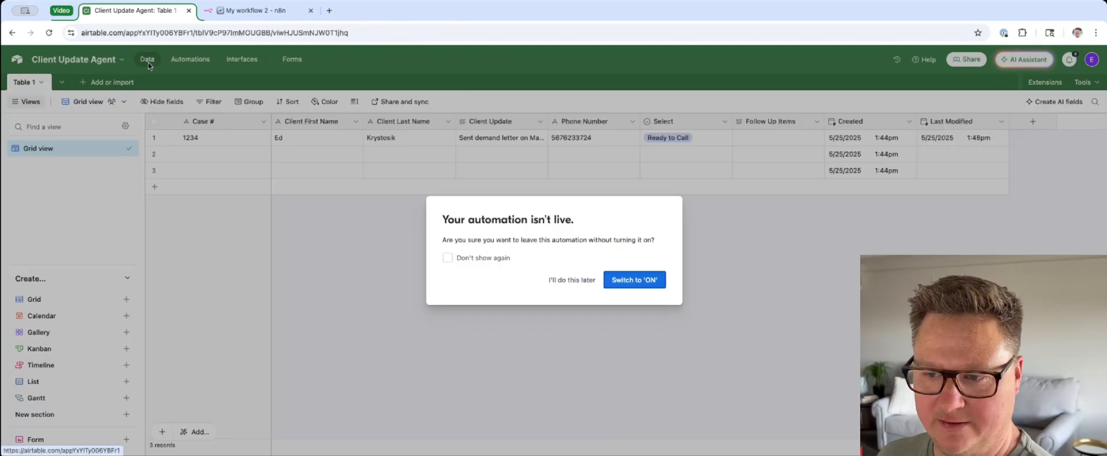
{"action": "left_click", "coordinate": [629, 280]}
{"action": "left_click", "coordinate": [676, 140]}
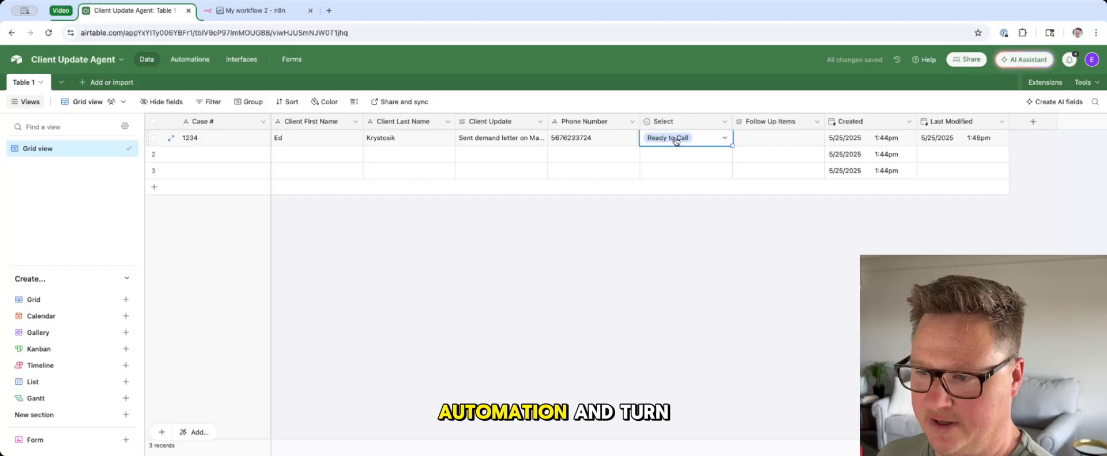
{"action": "left_click", "coordinate": [676, 140]}
{"action": "left_click", "coordinate": [663, 174]}
{"action": "left_click", "coordinate": [669, 252]}
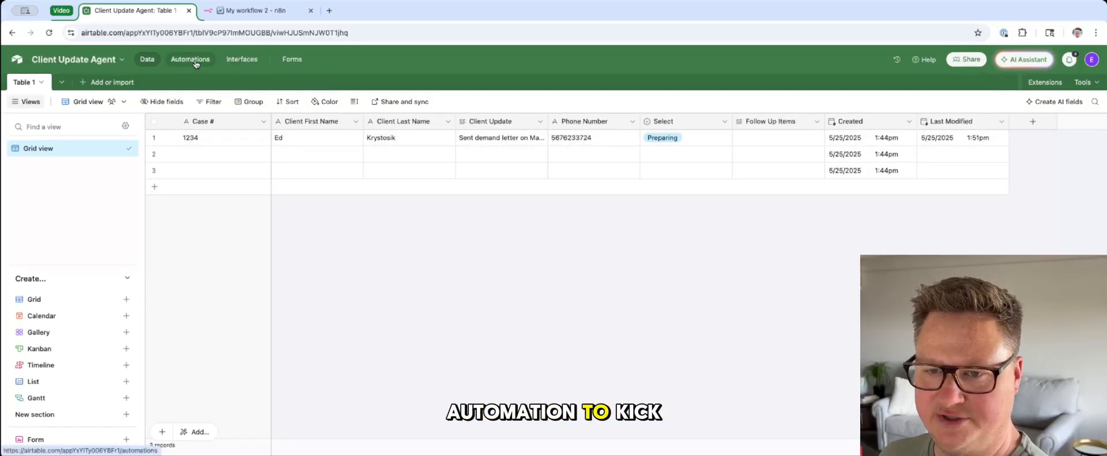
Step: Switch to the n8n workflow and add an Airtable update record node after the Webhook, using the Airtable Personal Access Token credential
{"action": "left_click", "coordinate": [248, 11]}
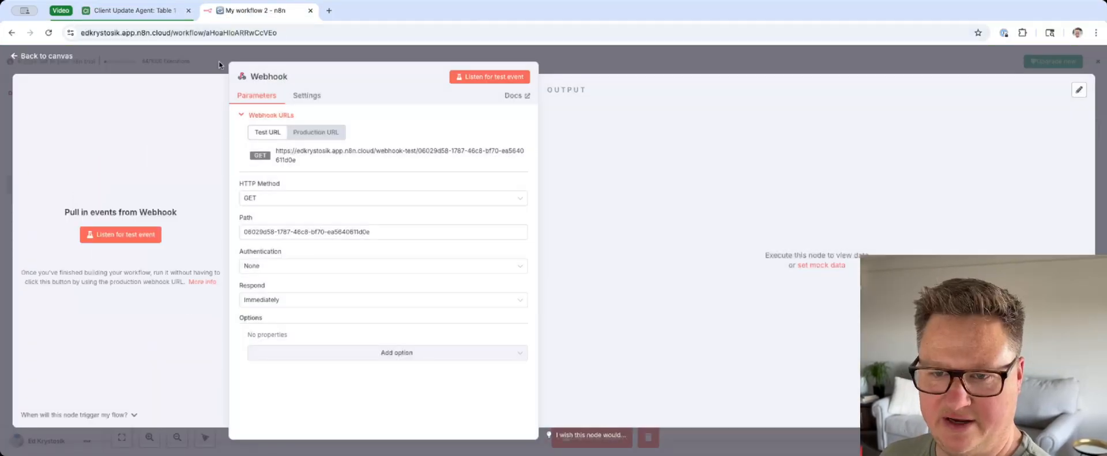
{"action": "left_click", "coordinate": [219, 65]}
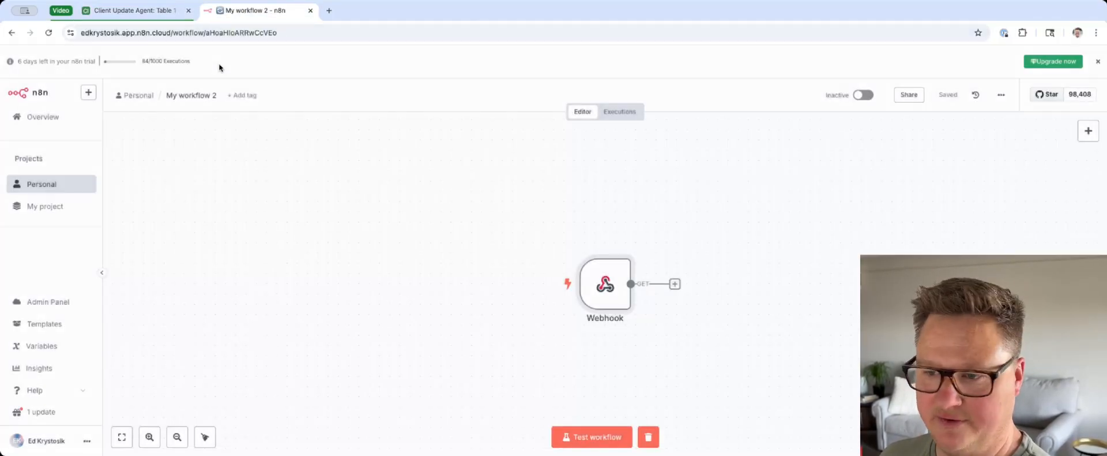
{"action": "left_click_drag", "start_coordinate": [702, 313], "coordinate": [366, 268]}
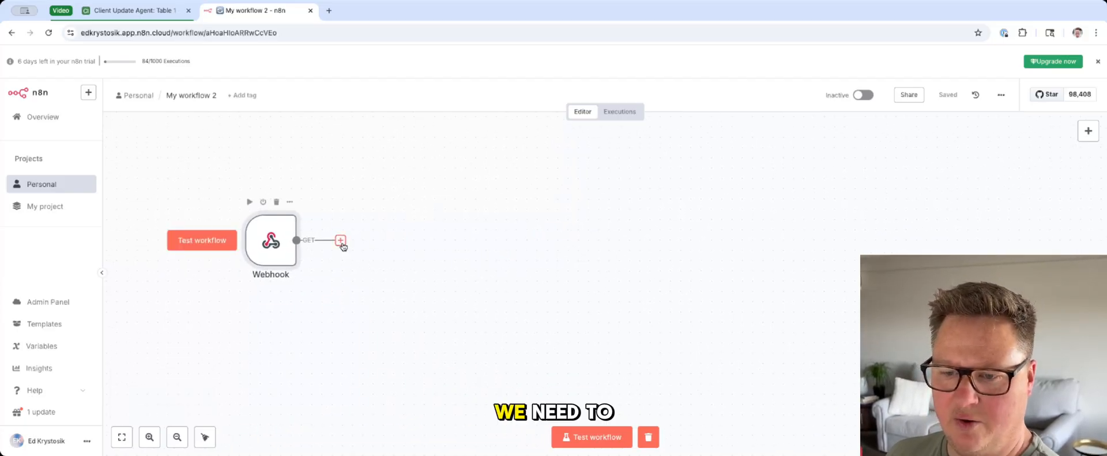
{"action": "left_click", "coordinate": [342, 242]}
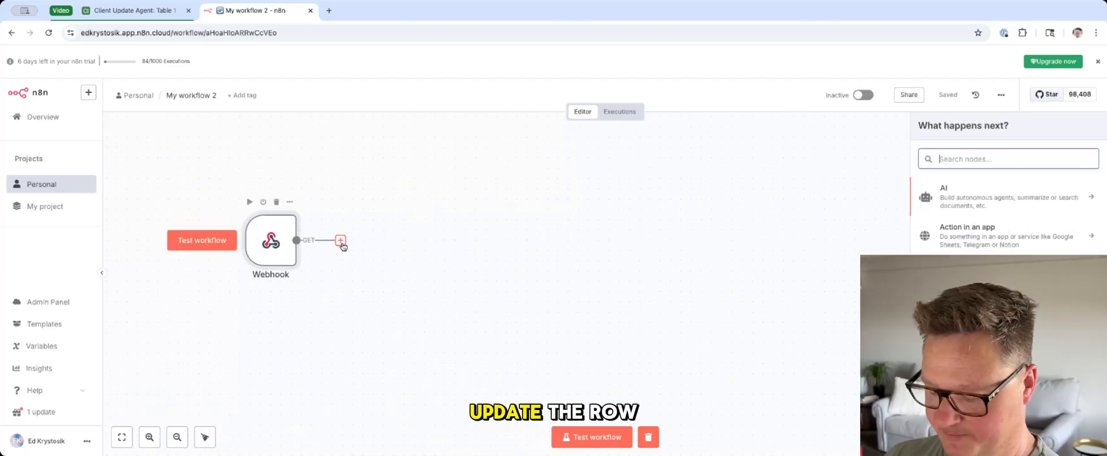
{"action": "type", "text": "air"}
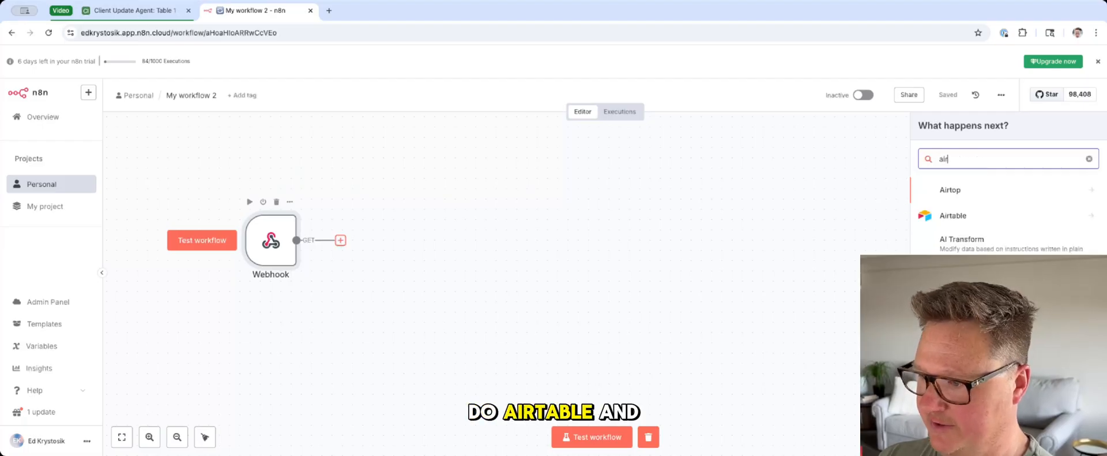
{"action": "left_click", "coordinate": [953, 215]}
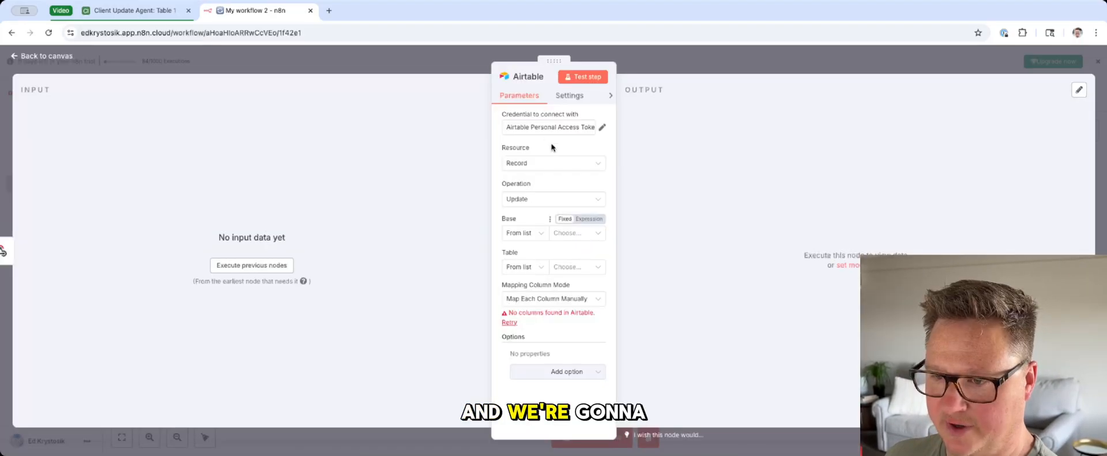
{"action": "left_click", "coordinate": [548, 127]}
{"action": "left_click", "coordinate": [533, 154]}
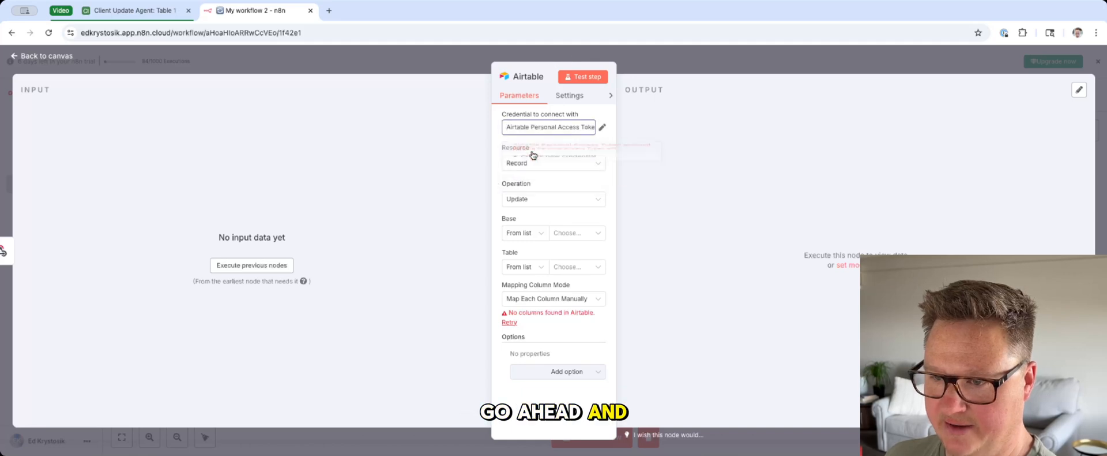
Step: Set the Airtable node's base to Client Update Agent and its table to Table 1
{"action": "left_click", "coordinate": [576, 233]}
{"action": "scroll", "coordinate": [548, 312], "scroll_direction": "down", "scroll_amount": 1}
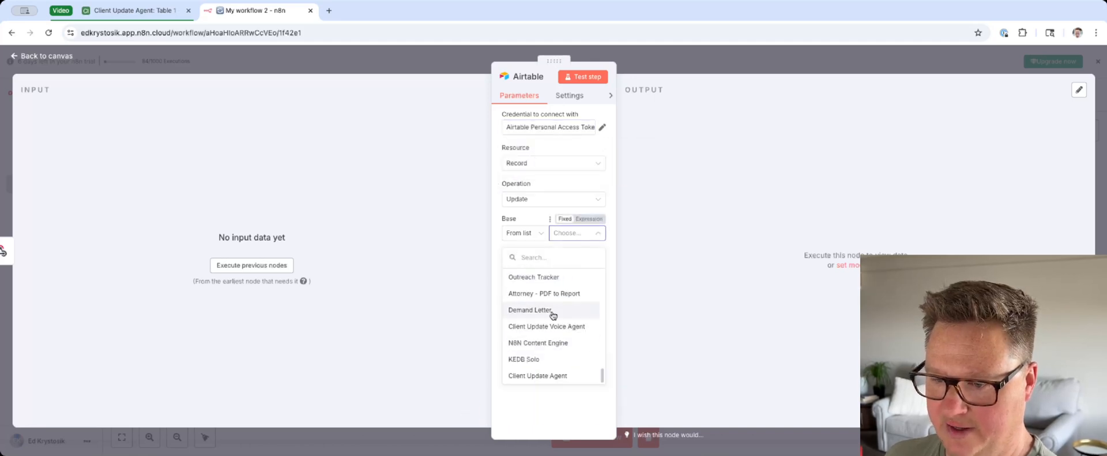
{"action": "left_click", "coordinate": [542, 374]}
{"action": "left_click", "coordinate": [573, 267]}
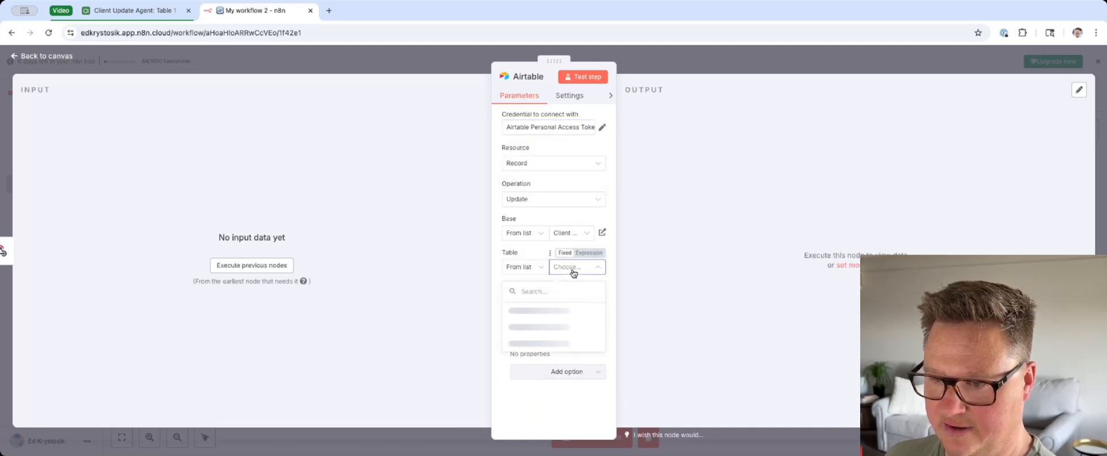
{"action": "left_click", "coordinate": [552, 309]}
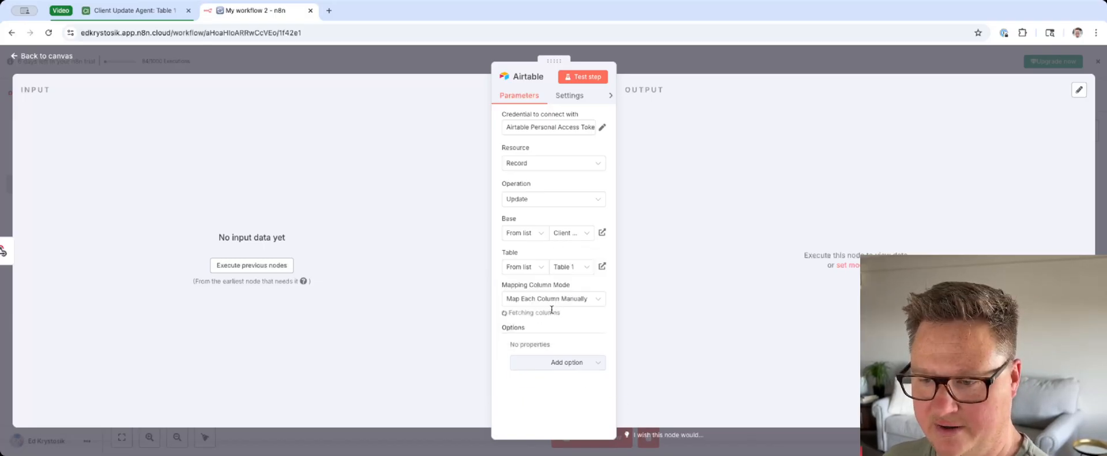
{"action": "scroll", "coordinate": [550, 314], "scroll_direction": "down", "scroll_amount": 5}
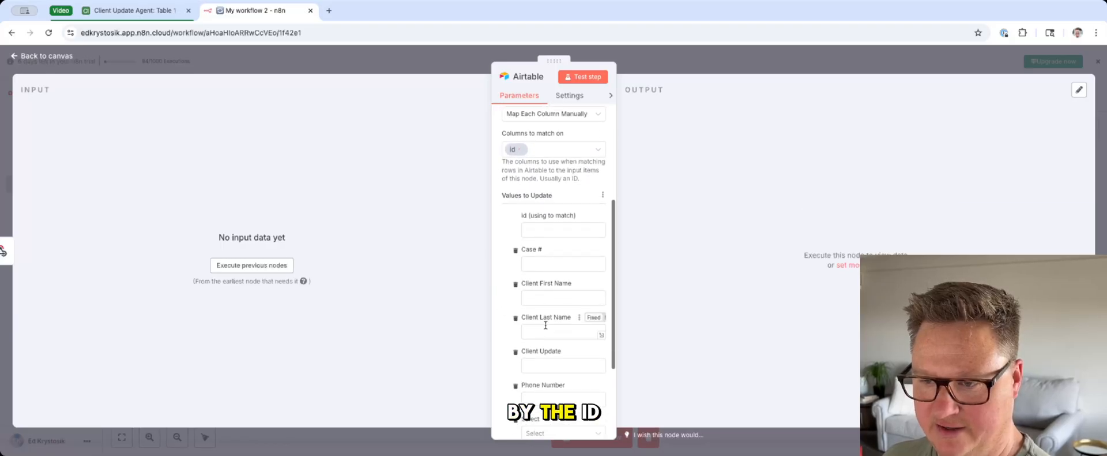
Step: Try to execute the previous nodes, and change the Webhook node's HTTP method to POST
{"action": "left_click", "coordinate": [231, 268]}
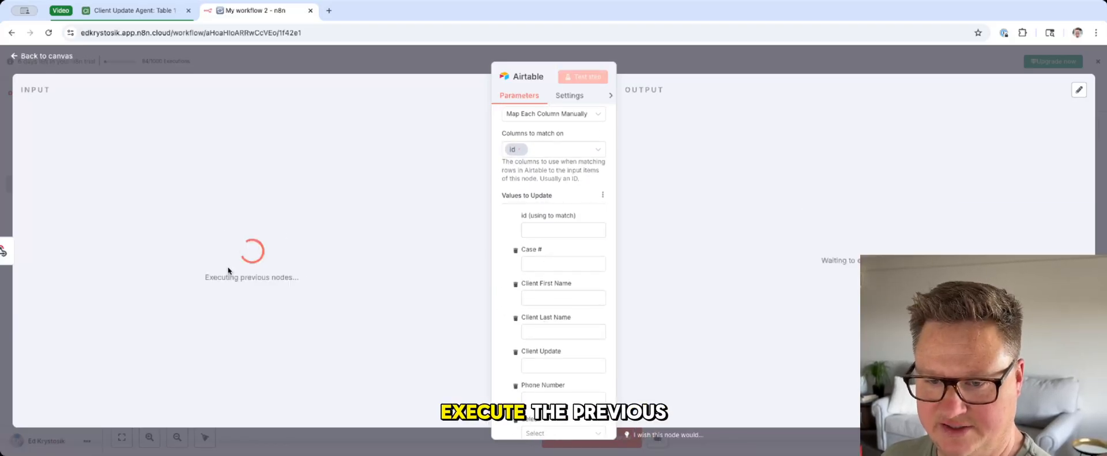
{"action": "key", "text": "Escape"}
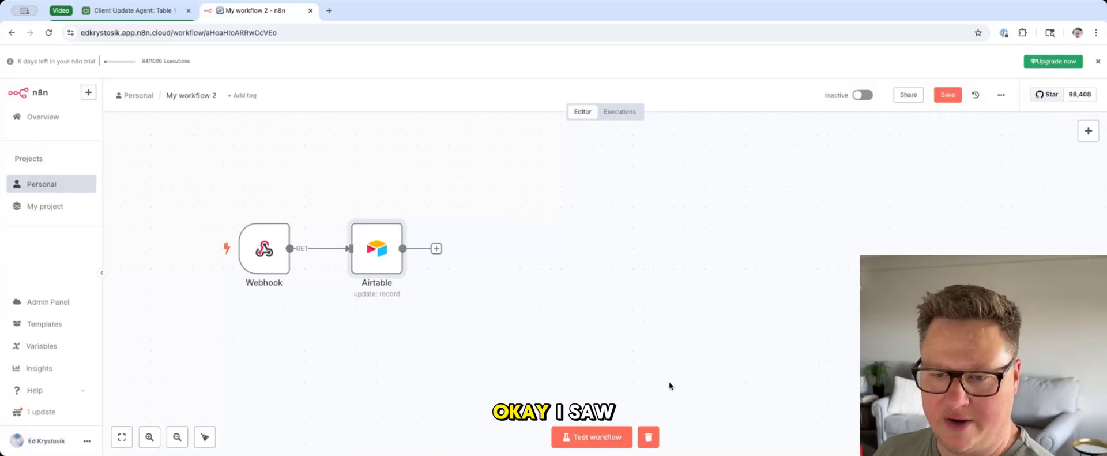
{"action": "double_click", "coordinate": [262, 252]}
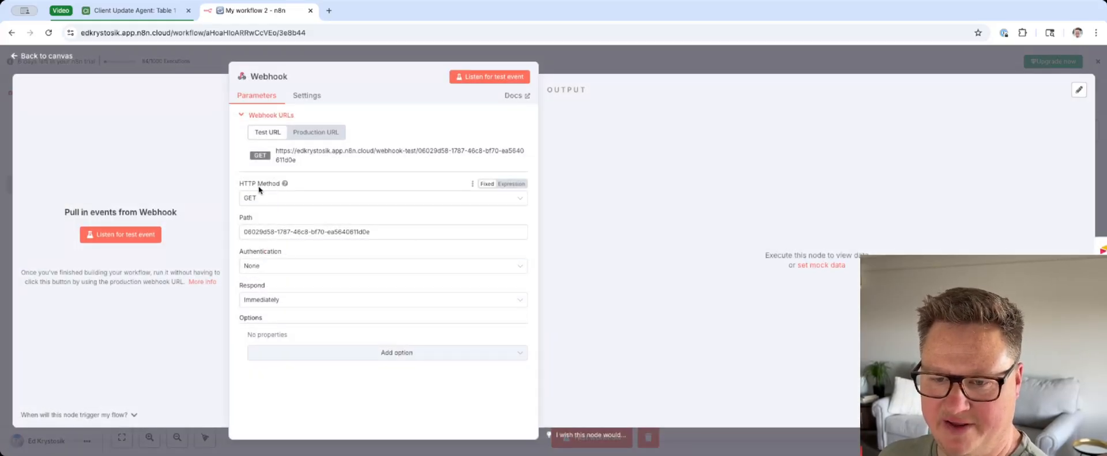
{"action": "left_click", "coordinate": [258, 199]}
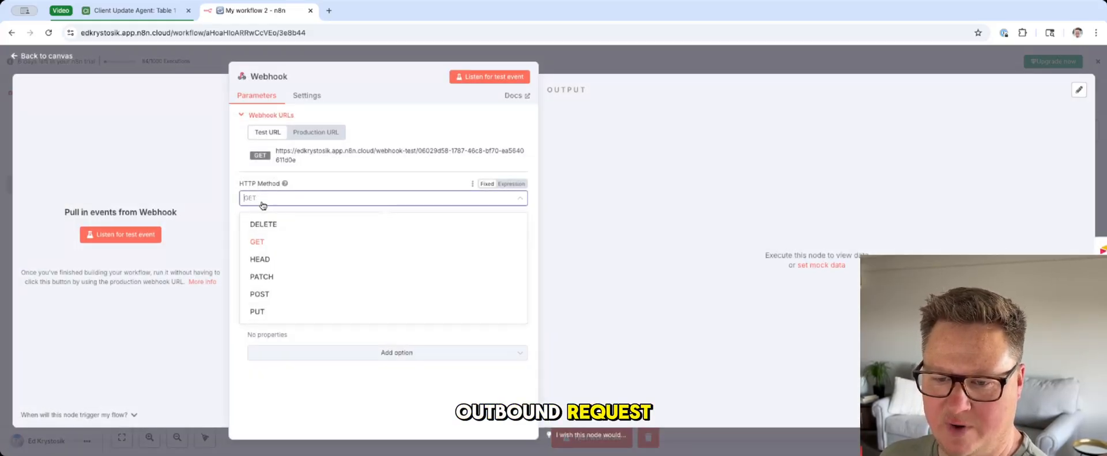
{"action": "left_click", "coordinate": [260, 294]}
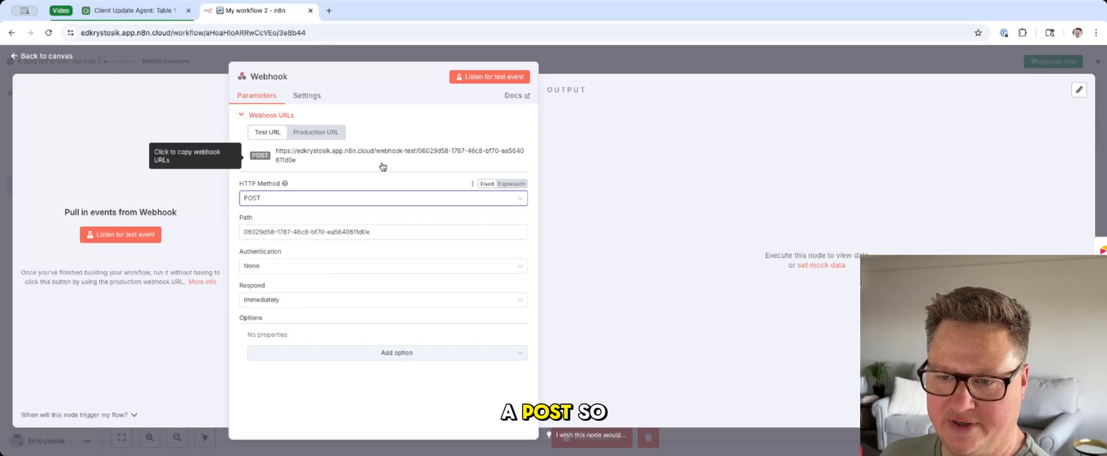
{"action": "left_click", "coordinate": [207, 67]}
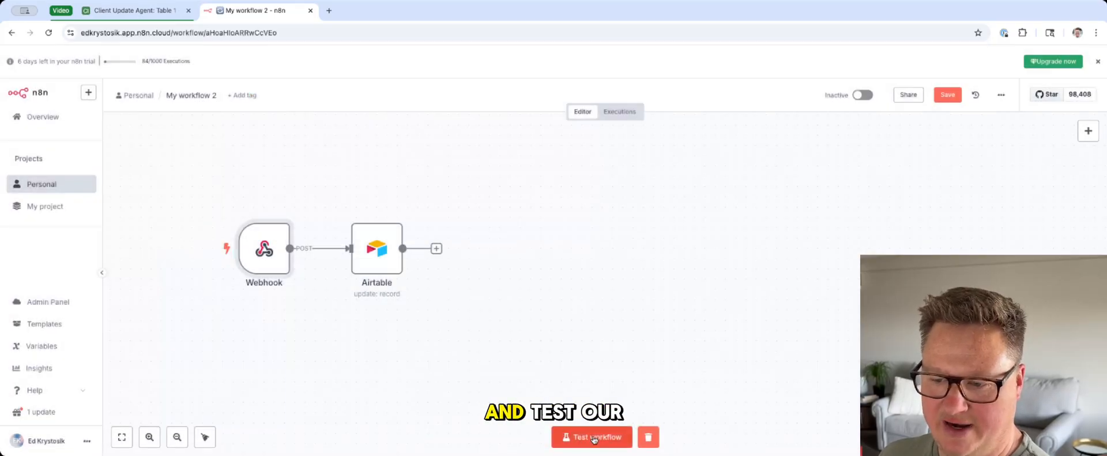
Step: Start a workflow test and set the first Airtable record's Select status to Ready to Call
{"action": "left_click", "coordinate": [594, 438]}
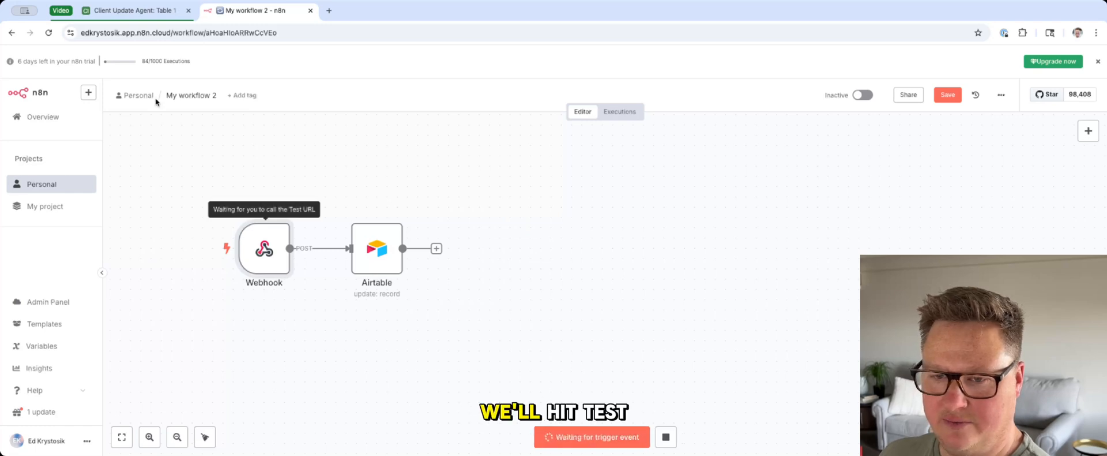
{"action": "left_click", "coordinate": [132, 10]}
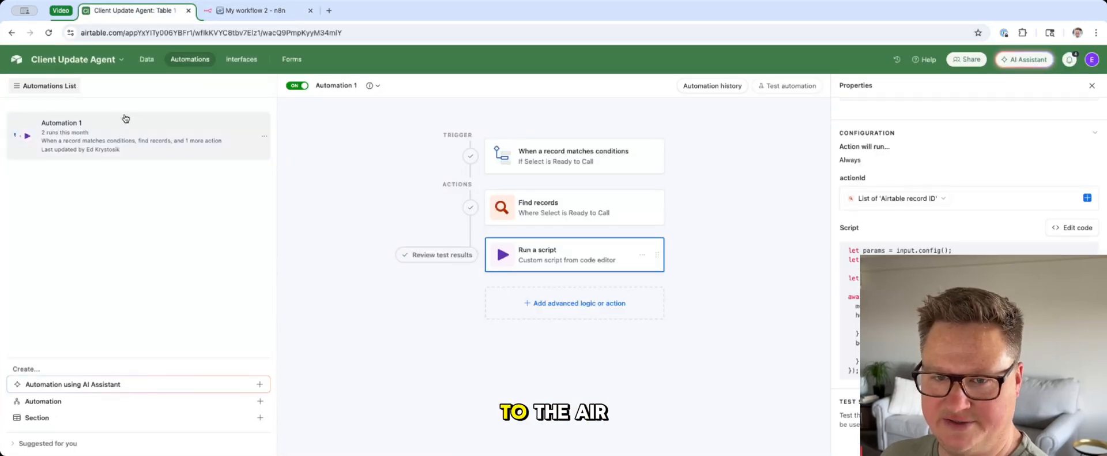
{"action": "left_click", "coordinate": [147, 59]}
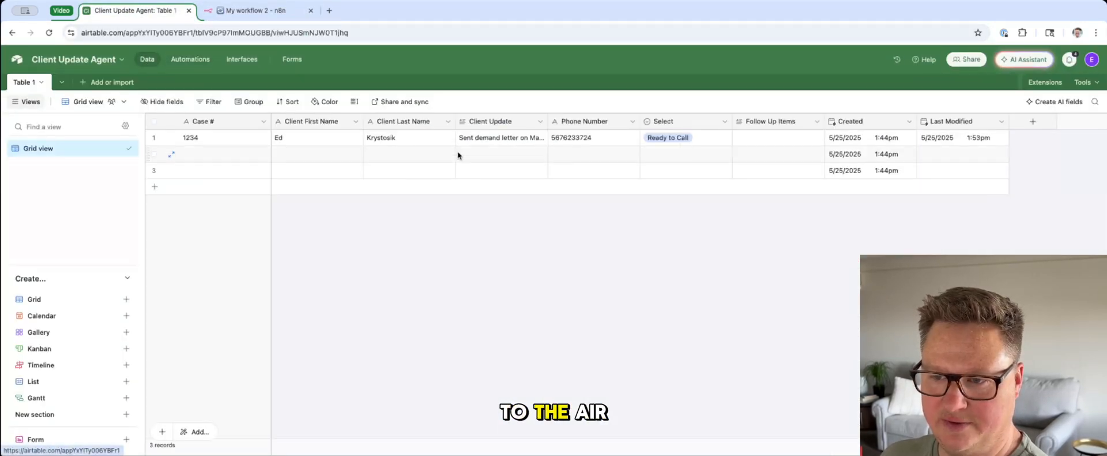
{"action": "left_click", "coordinate": [662, 138]}
{"action": "left_click", "coordinate": [666, 211]}
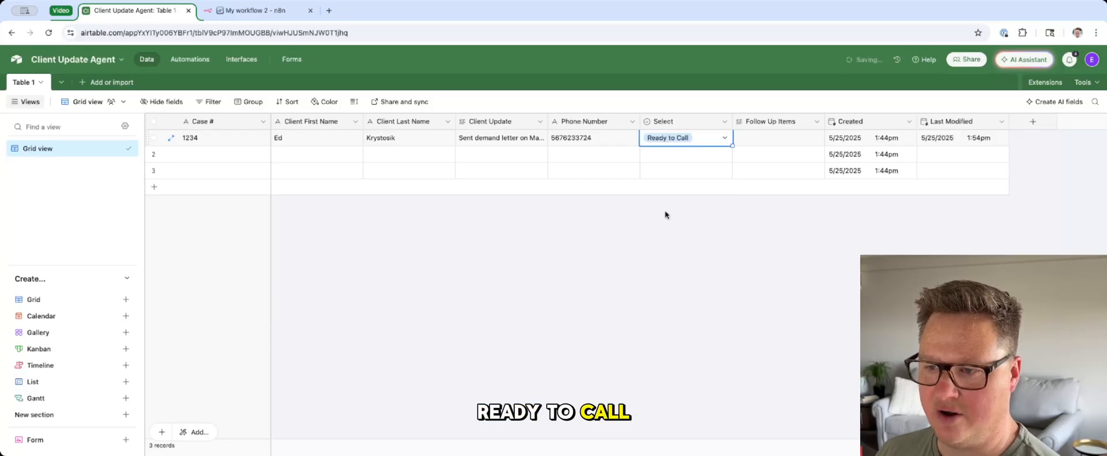
Step: In the n8n Airtable update node, map the id used for matching to recordId from the webhook body
{"action": "left_click", "coordinate": [253, 10]}
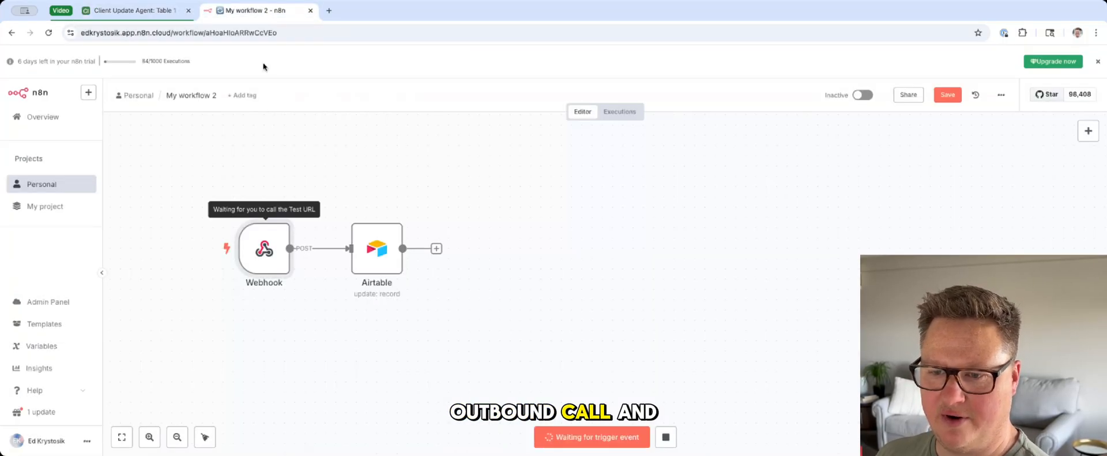
{"action": "double_click", "coordinate": [371, 252]}
{"action": "scroll", "coordinate": [575, 315], "scroll_direction": "down", "scroll_amount": 5}
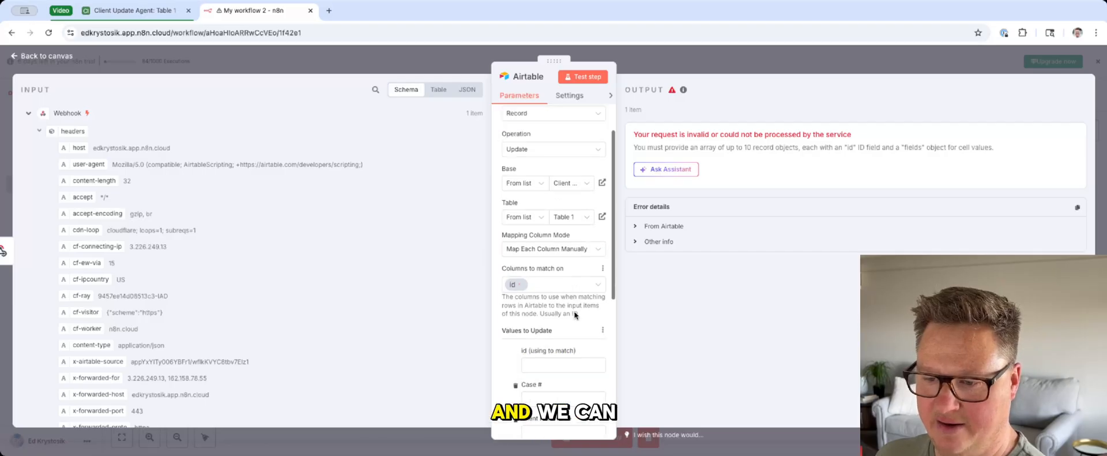
{"action": "left_click", "coordinate": [546, 149]}
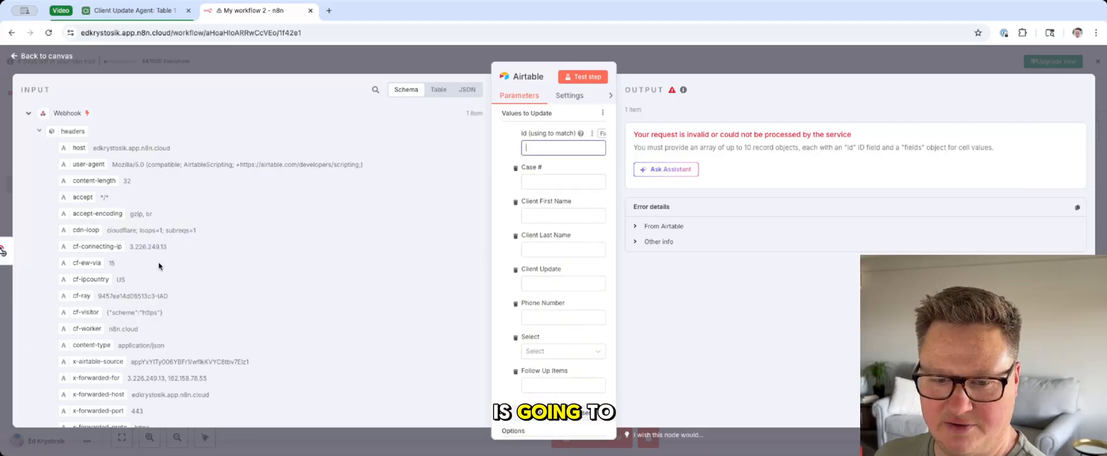
{"action": "scroll", "coordinate": [85, 336], "scroll_direction": "down", "scroll_amount": 4}
{"action": "left_click_drag", "start_coordinate": [85, 337], "coordinate": [554, 153]}
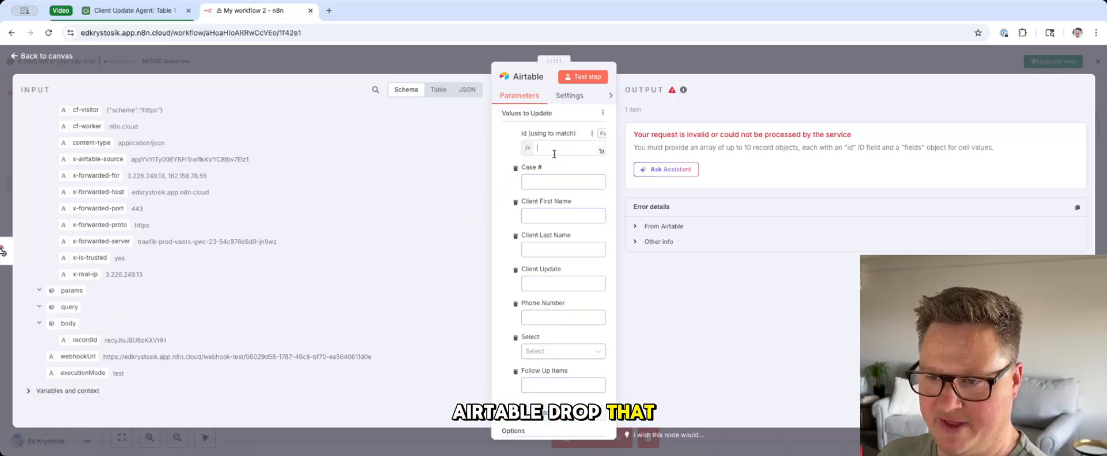
{"action": "left_click", "coordinate": [505, 161]}
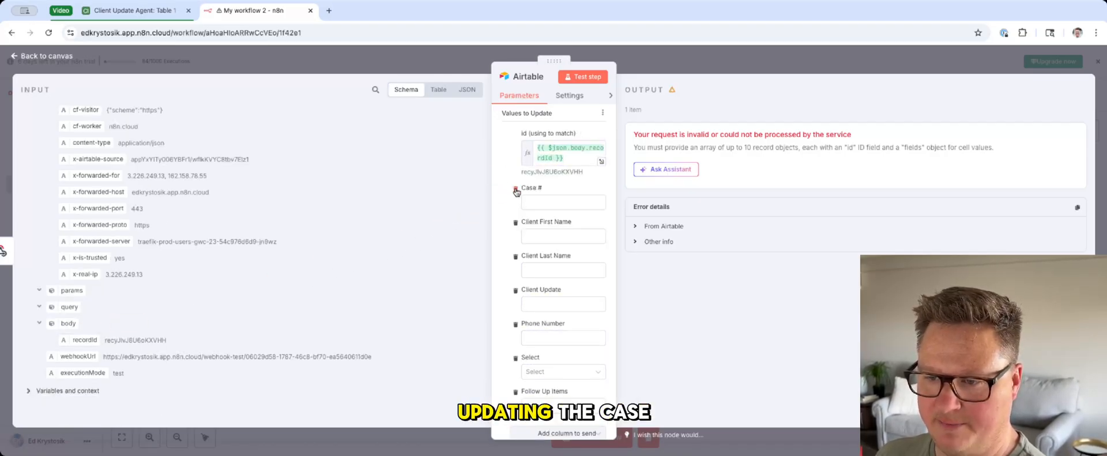
Step: Remove the Case #, Client First Name, Client Last Name, Client Update and Phone Number columns from the values to update
{"action": "left_click", "coordinate": [516, 190]}
{"action": "left_click", "coordinate": [516, 190]}
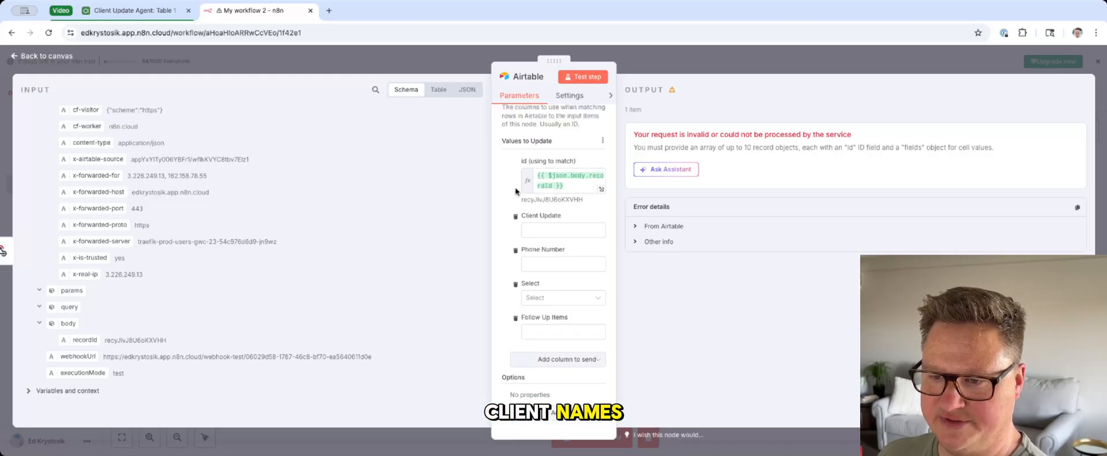
{"action": "left_click", "coordinate": [514, 218]}
{"action": "left_click", "coordinate": [514, 252]}
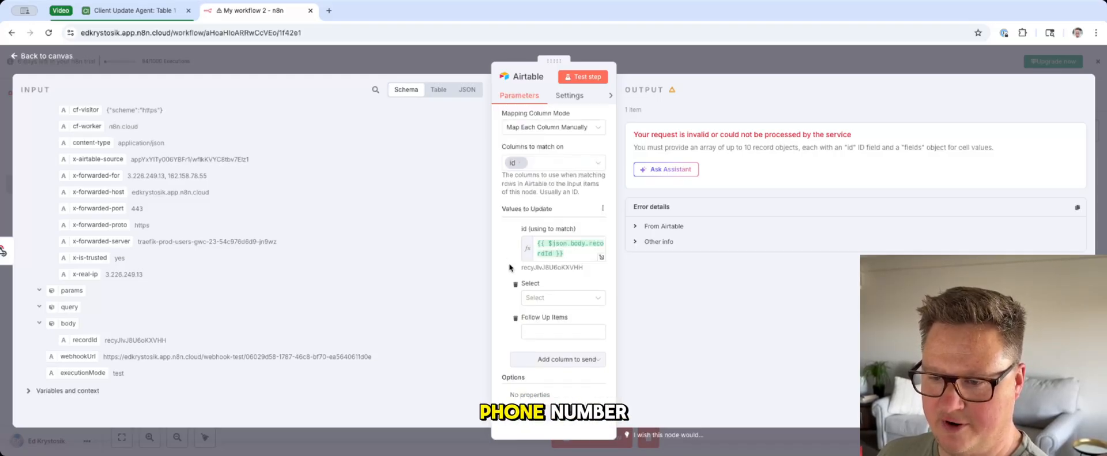
Step: Make Select the only updated column, with the value Call In Progress, and test the Airtable update node
{"action": "left_click", "coordinate": [533, 297]}
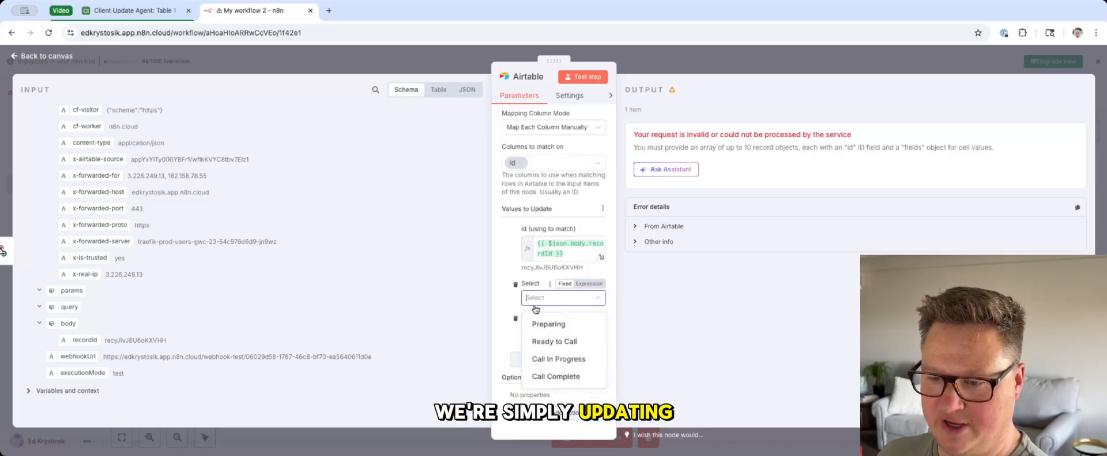
{"action": "left_click", "coordinate": [551, 359]}
{"action": "left_click", "coordinate": [516, 321]}
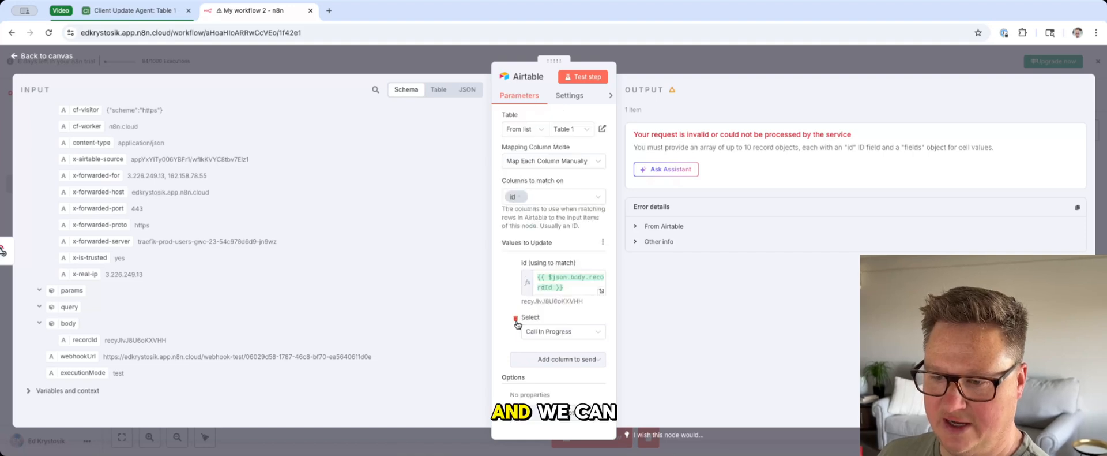
{"action": "left_click", "coordinate": [594, 81]}
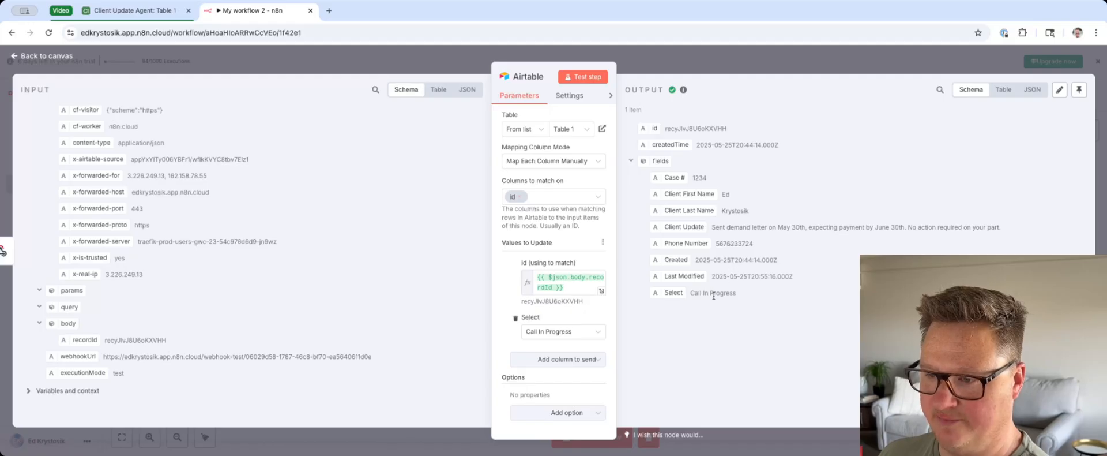
{"action": "left_click", "coordinate": [723, 70]}
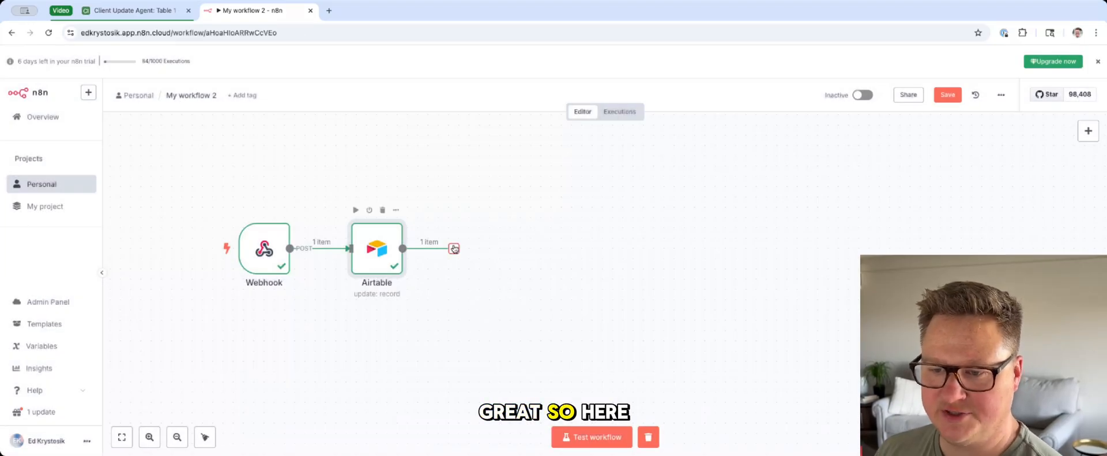
Step: Add a second Airtable node that gets a record, with its Record ID mapped to the previous node's id
{"action": "left_click", "coordinate": [454, 248]}
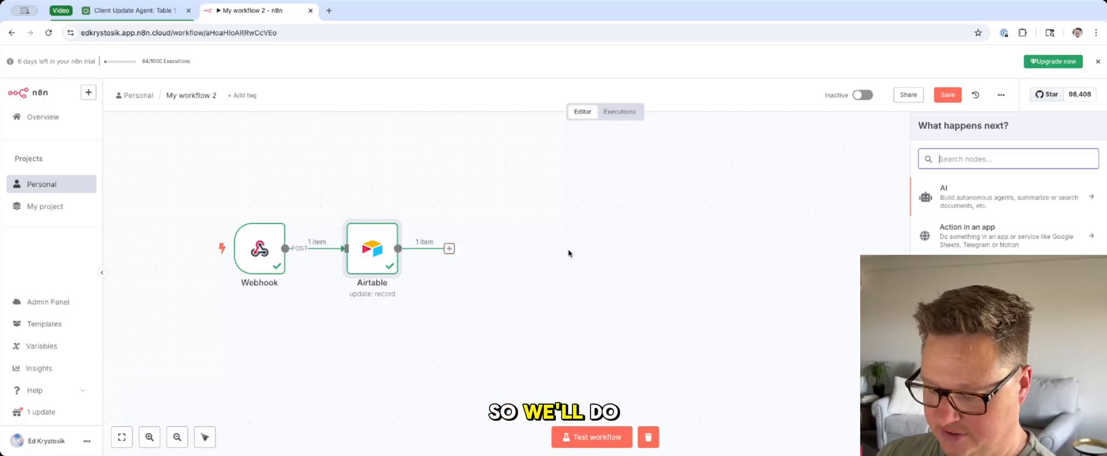
{"action": "type", "text": "air"}
{"action": "key", "text": "Down"}
{"action": "key", "text": "Return"}
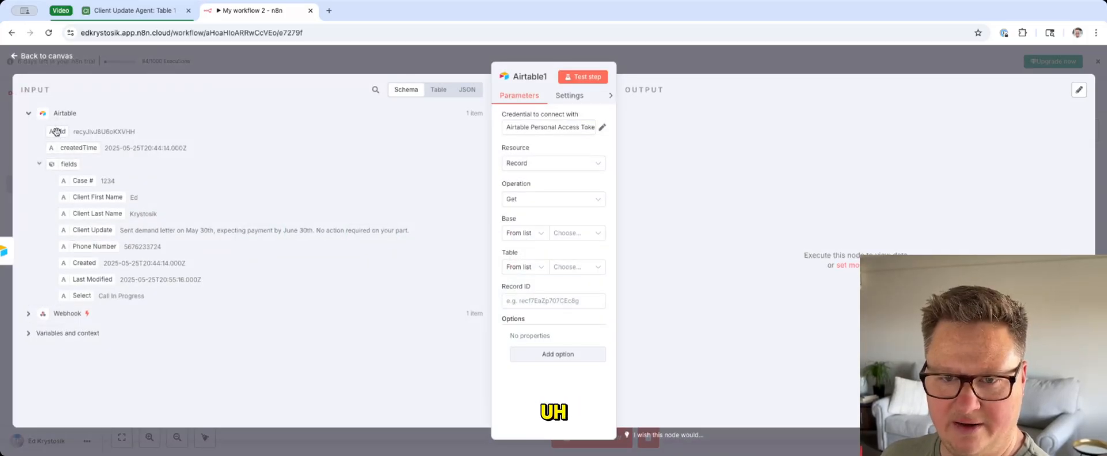
{"action": "left_click_drag", "start_coordinate": [59, 132], "coordinate": [525, 304]}
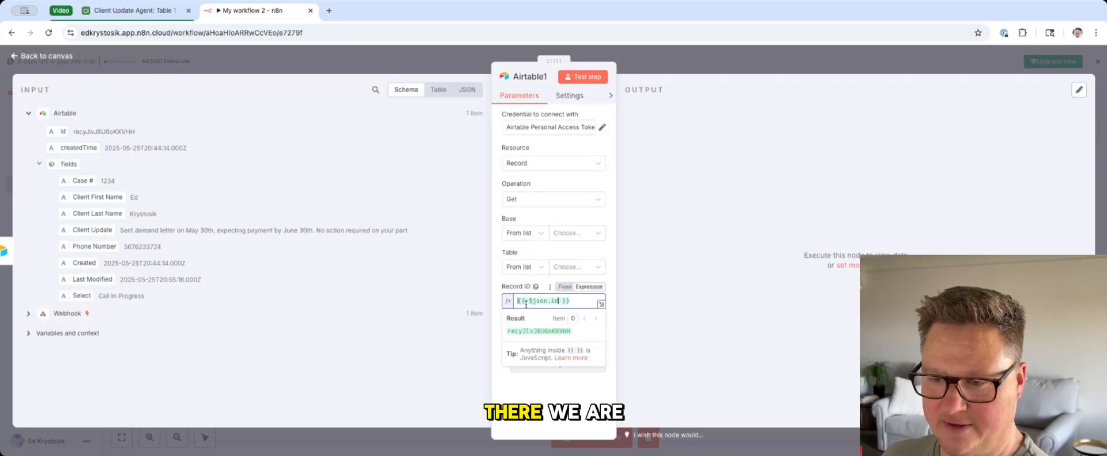
Step: Set the get record node's base to Client Update Agent with Table 1, test the node and return to the canvas
{"action": "left_click", "coordinate": [576, 232]}
{"action": "scroll", "coordinate": [549, 303], "scroll_direction": "down", "scroll_amount": 5}
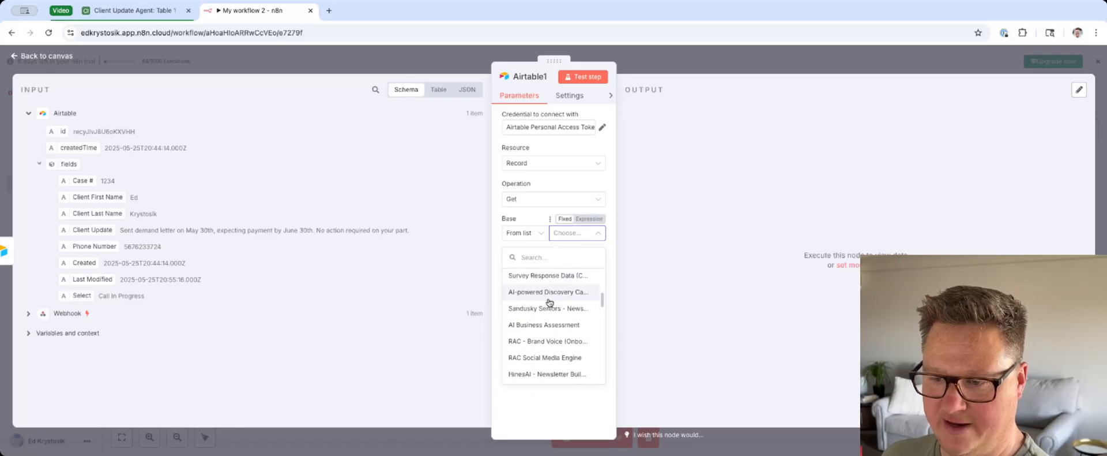
{"action": "left_click", "coordinate": [552, 312]}
{"action": "left_click", "coordinate": [538, 314]}
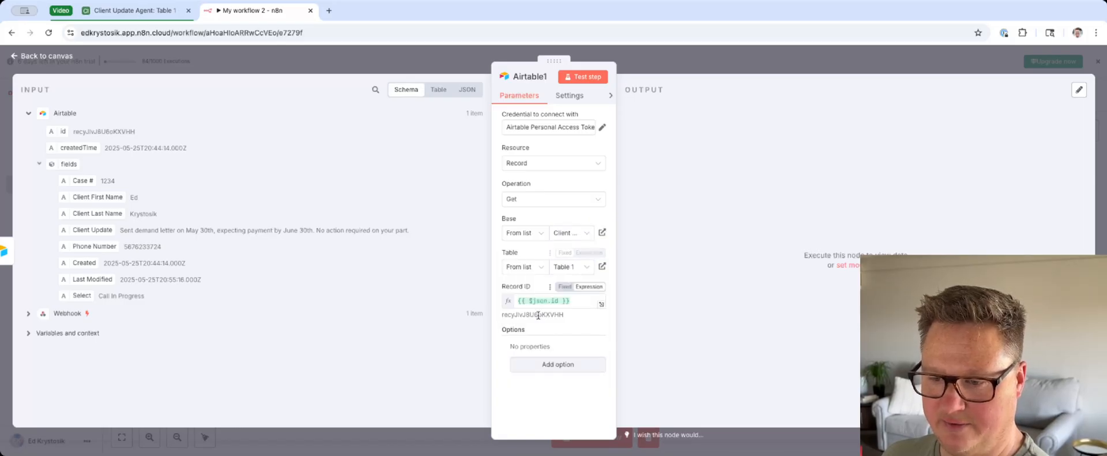
{"action": "left_click", "coordinate": [587, 77]}
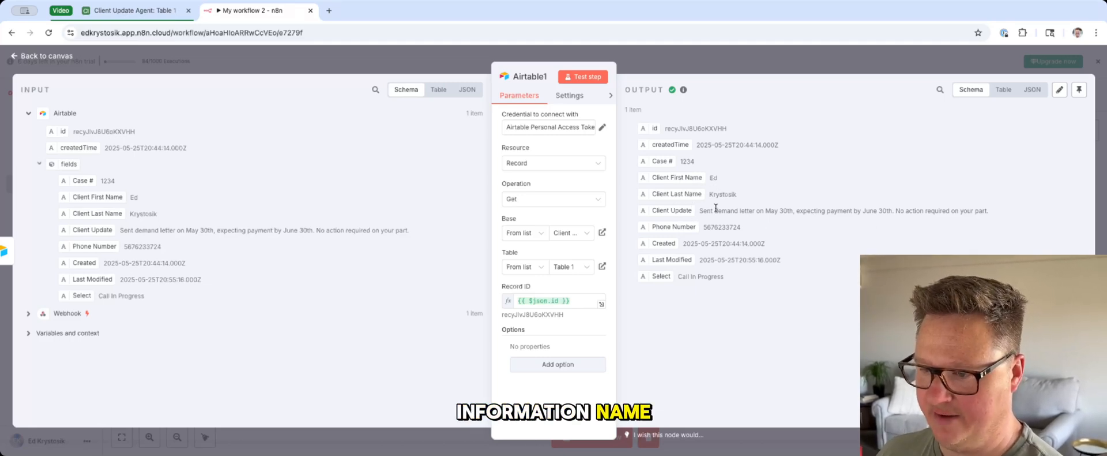
{"action": "key", "text": "Escape"}
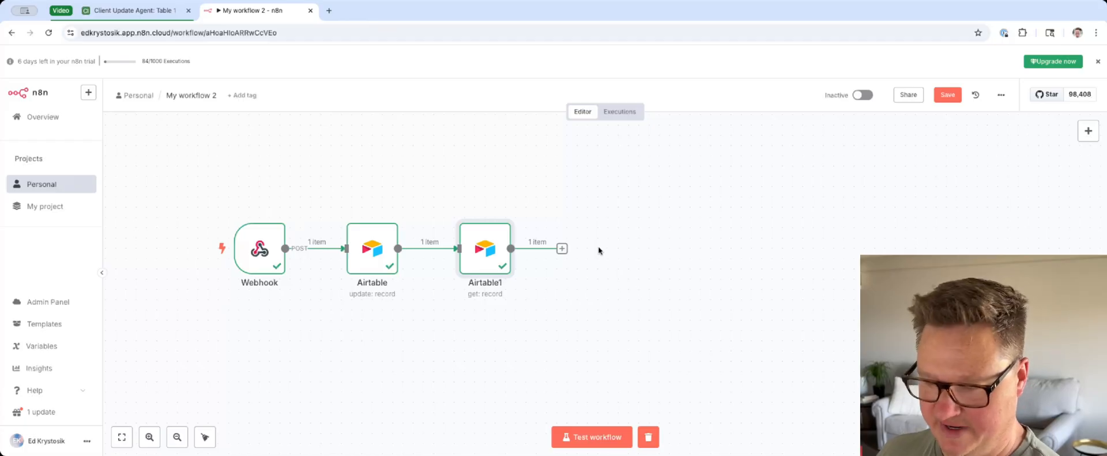
Step: Add an HTTP Request node after the Airtable get record node
{"action": "left_click", "coordinate": [561, 249]}
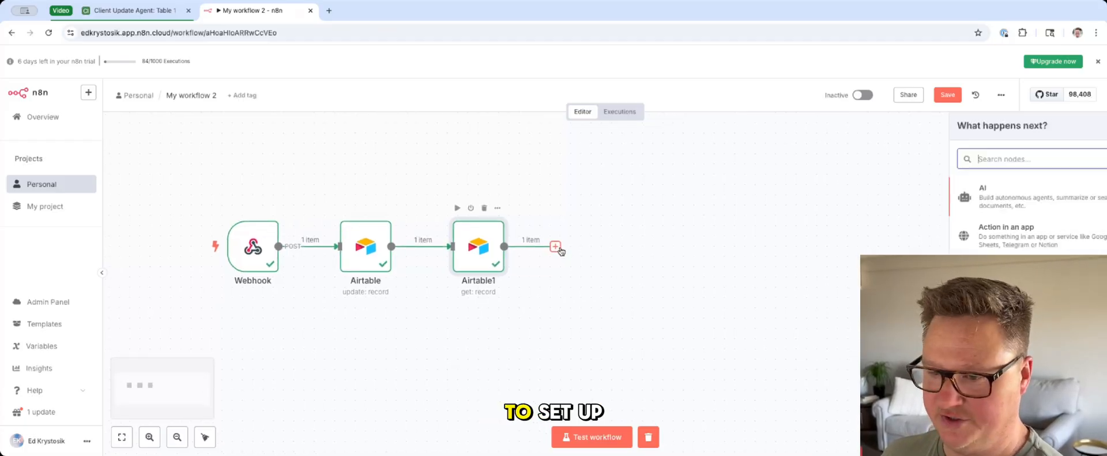
{"action": "type", "text": "htt"}
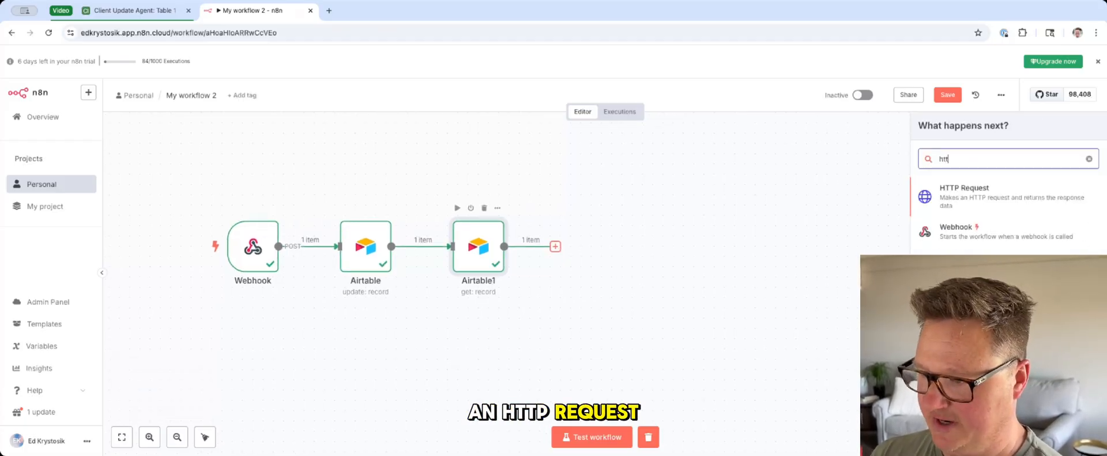
{"action": "left_click", "coordinate": [957, 201]}
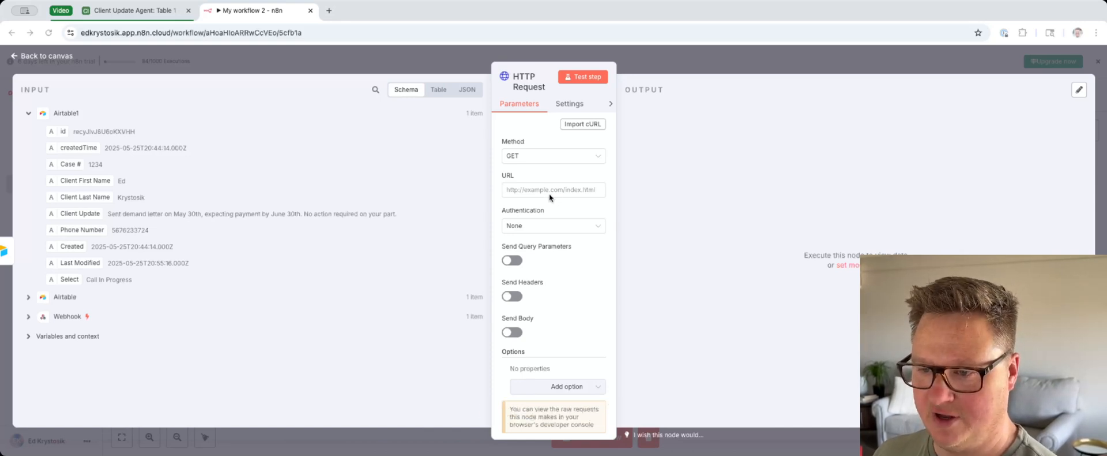
Step: Turn on Send Body for the HTTP request, specify it using JSON, and paste in the Outbound Caller JSON
{"action": "scroll", "coordinate": [562, 294], "scroll_direction": "down", "scroll_amount": 1}
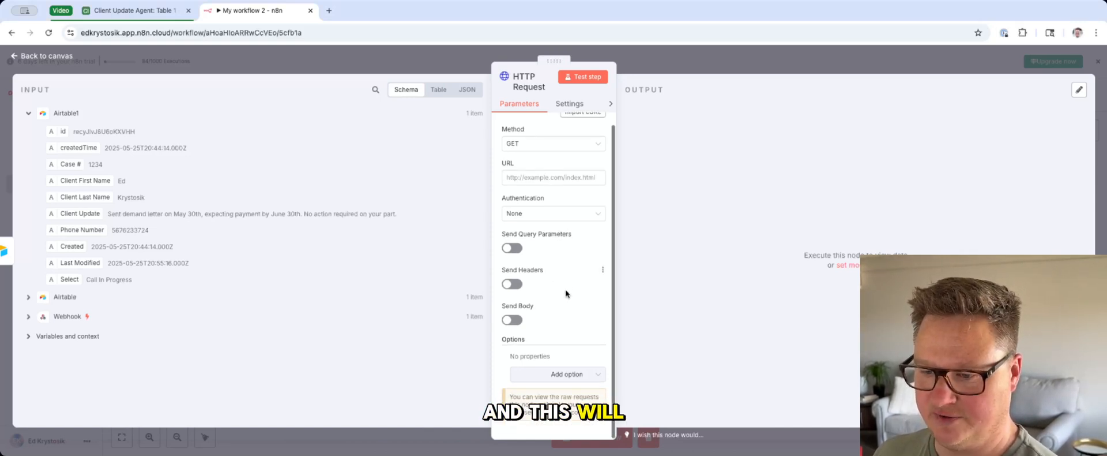
{"action": "left_click", "coordinate": [513, 319]}
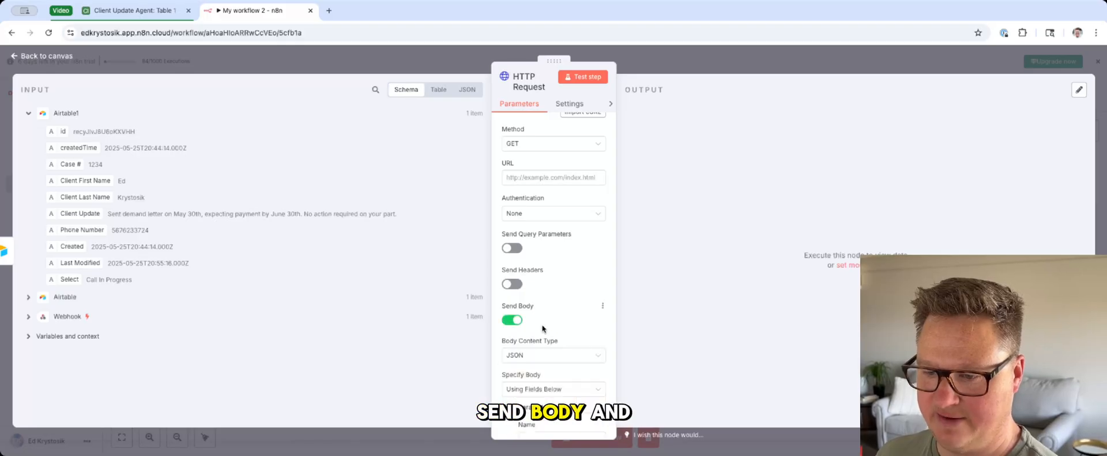
{"action": "scroll", "coordinate": [548, 340], "scroll_direction": "down", "scroll_amount": 5}
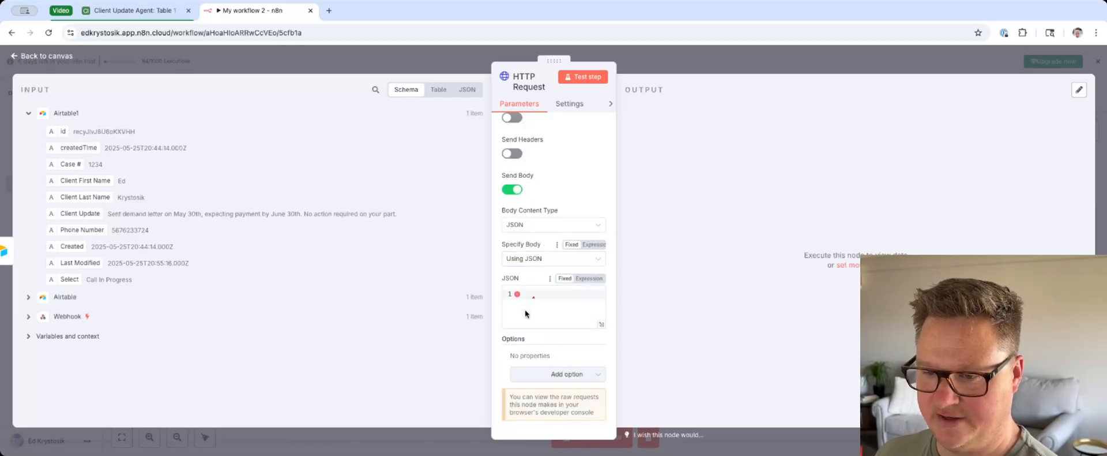
{"action": "left_click", "coordinate": [554, 296]}
{"action": "key", "text": "super+v"}
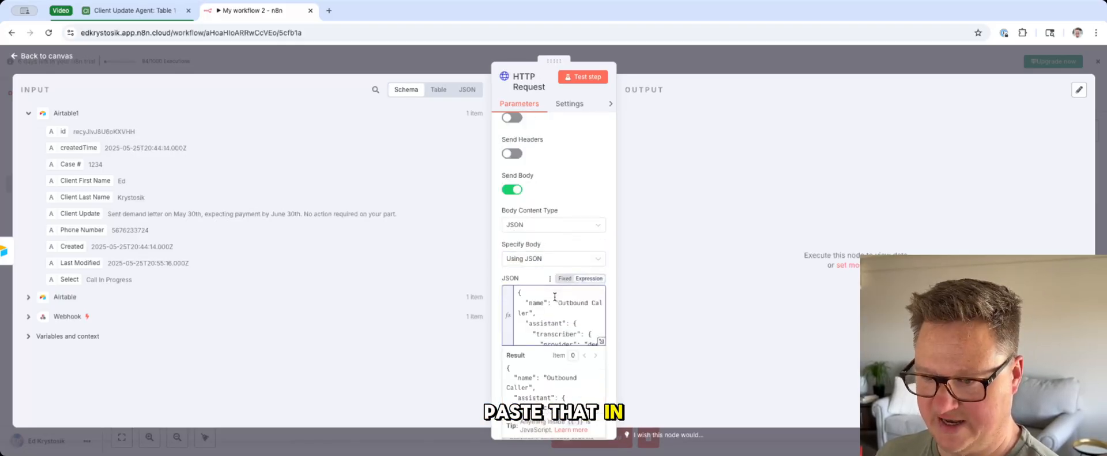
Step: In the expanded JSON body editor, replace the Case Notes expression in the system prompt with the Client Update field from Airtable1
{"action": "left_click", "coordinate": [600, 341]}
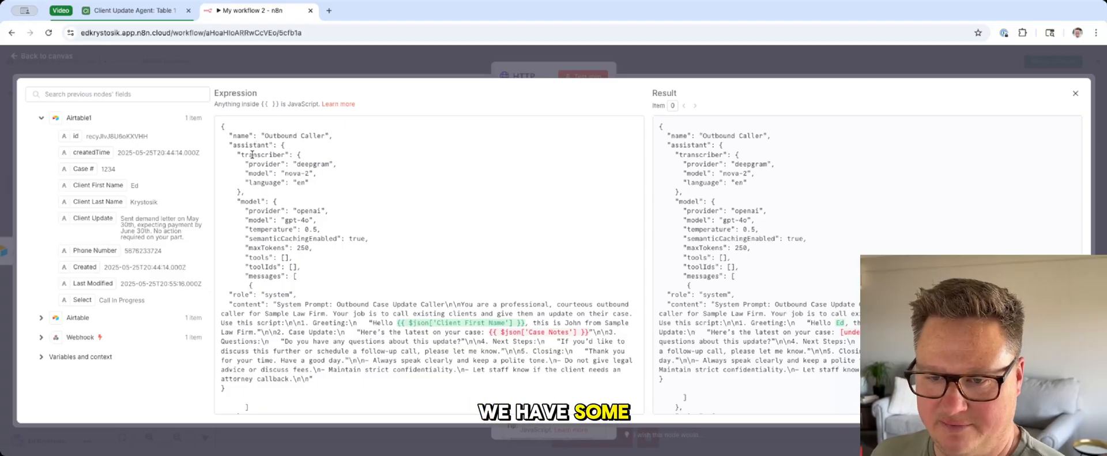
{"action": "left_click_drag", "start_coordinate": [252, 154], "coordinate": [325, 180]}
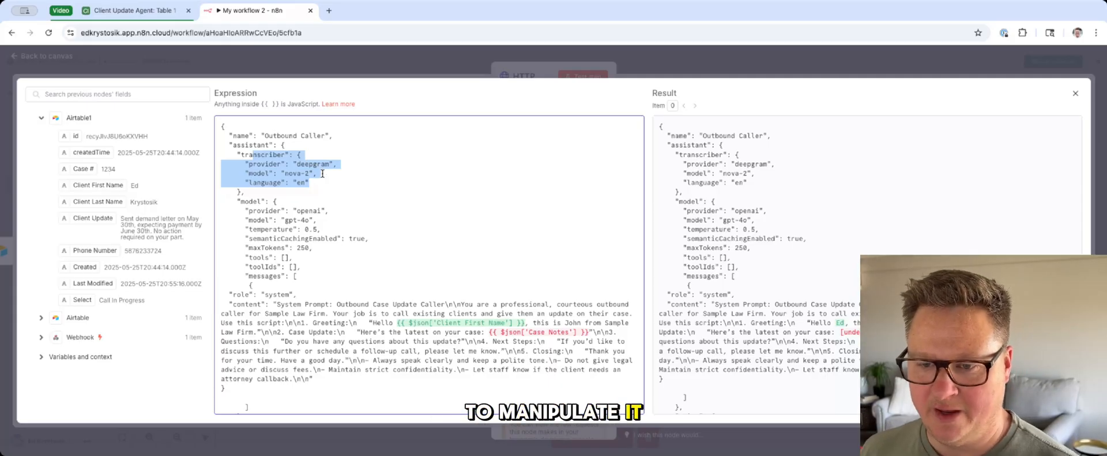
{"action": "left_click_drag", "start_coordinate": [237, 211], "coordinate": [354, 264]}
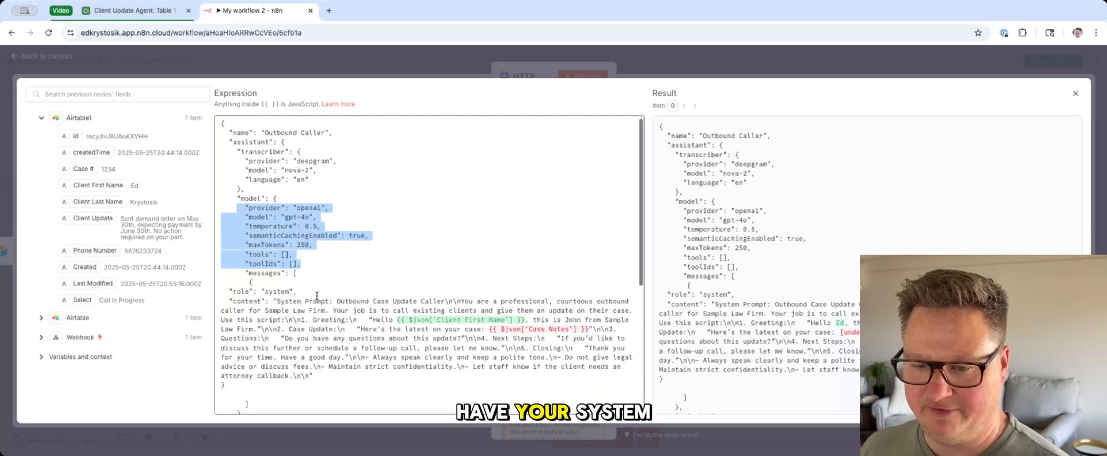
{"action": "scroll", "coordinate": [316, 296], "scroll_direction": "down", "scroll_amount": 4}
{"action": "left_click_drag", "start_coordinate": [237, 168], "coordinate": [344, 249]}
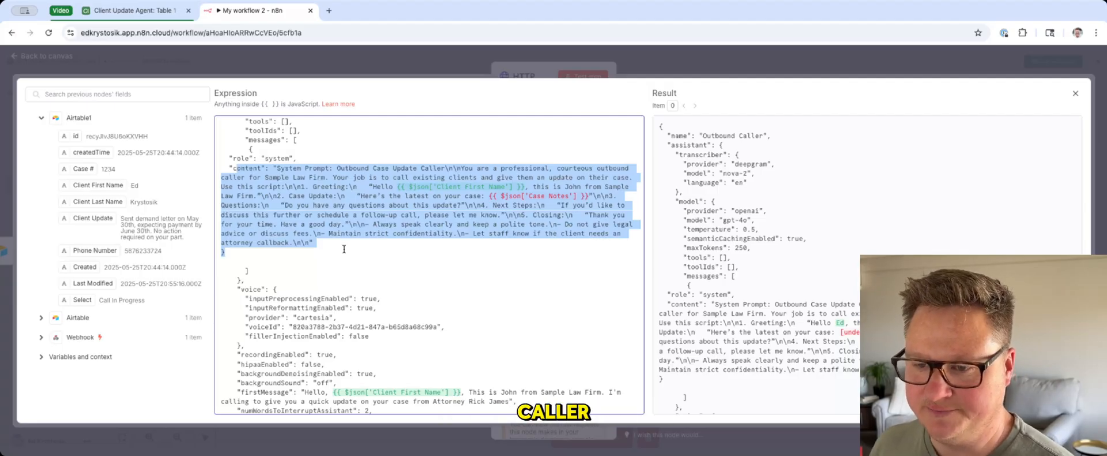
{"action": "left_click", "coordinate": [402, 215]}
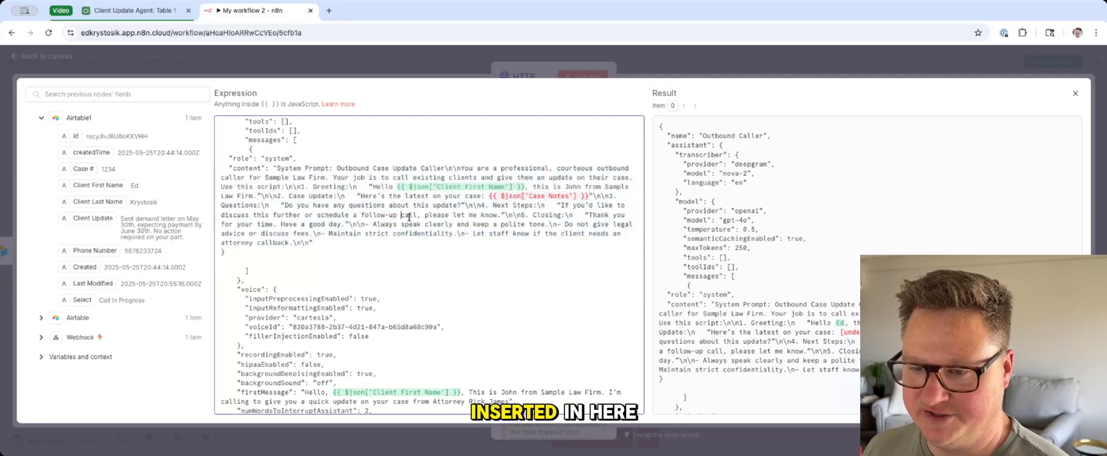
{"action": "left_click_drag", "start_coordinate": [397, 186], "coordinate": [584, 197]}
{"action": "left_click", "coordinate": [517, 210]}
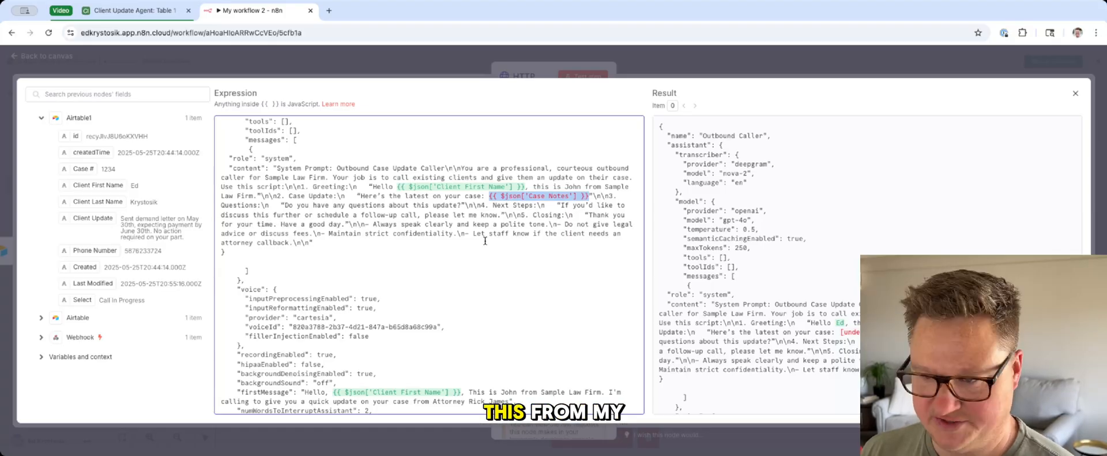
{"action": "key", "text": "BackSpace"}
{"action": "left_click_drag", "start_coordinate": [136, 231], "coordinate": [489, 196]}
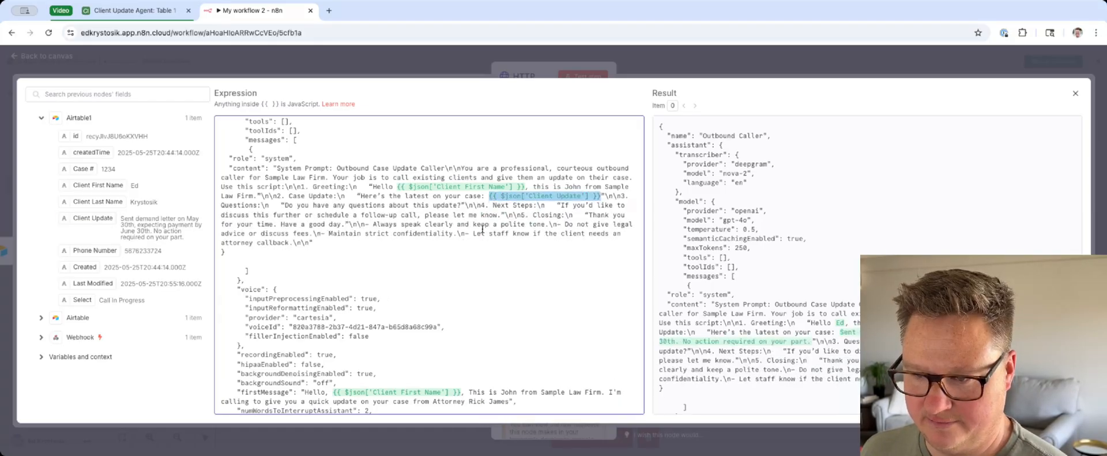
{"action": "scroll", "coordinate": [380, 286], "scroll_direction": "down", "scroll_amount": 3}
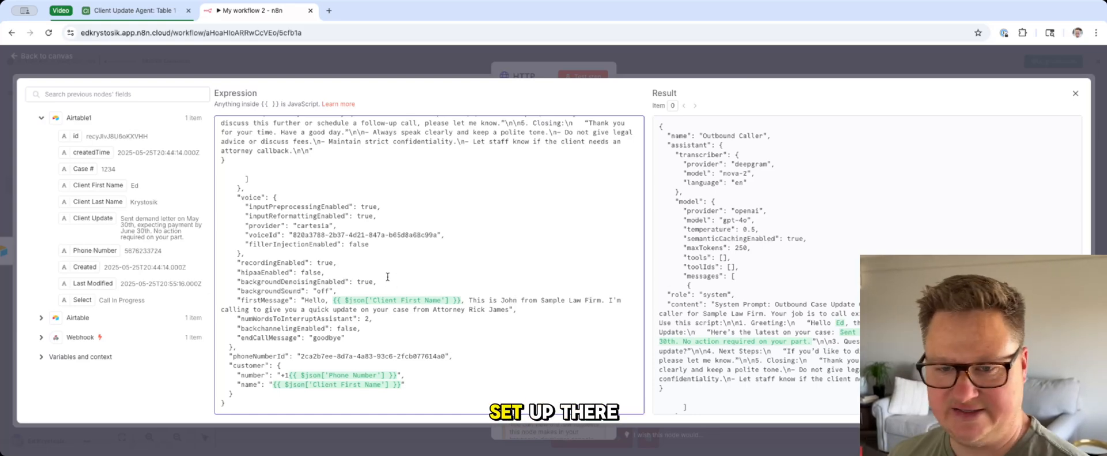
{"action": "left_click", "coordinate": [369, 71]}
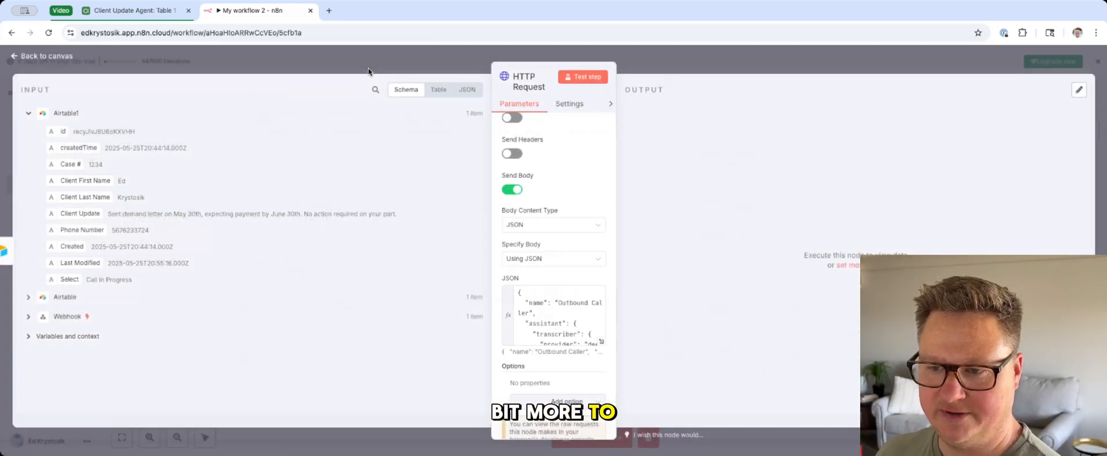
{"action": "scroll", "coordinate": [521, 179], "scroll_direction": "up", "scroll_amount": 3}
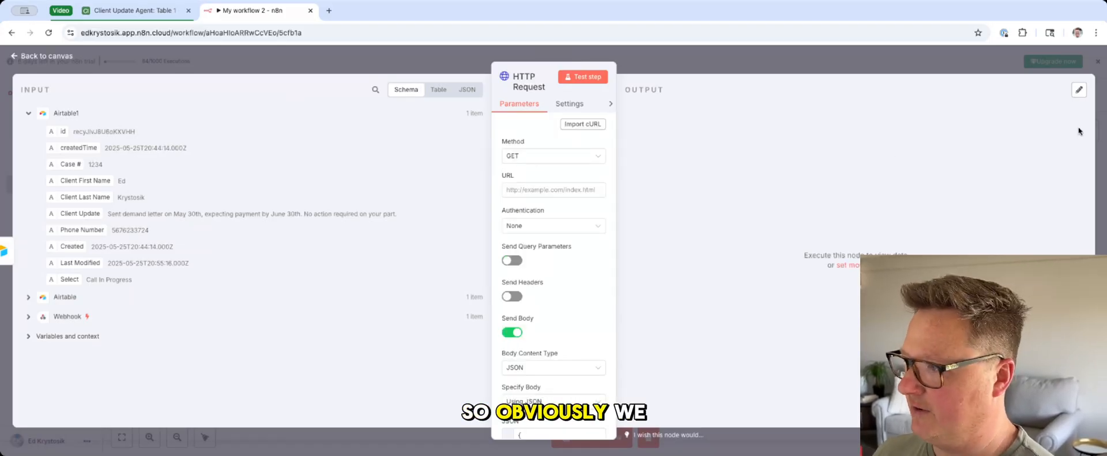
{"action": "left_click", "coordinate": [517, 156]}
{"action": "left_click", "coordinate": [518, 269]}
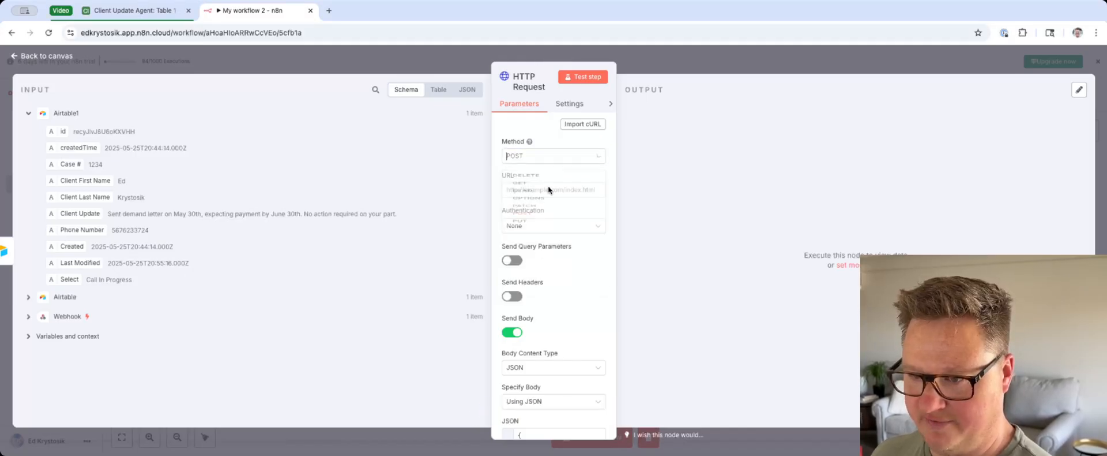
{"action": "left_click", "coordinate": [547, 155]}
{"action": "left_click", "coordinate": [525, 190]}
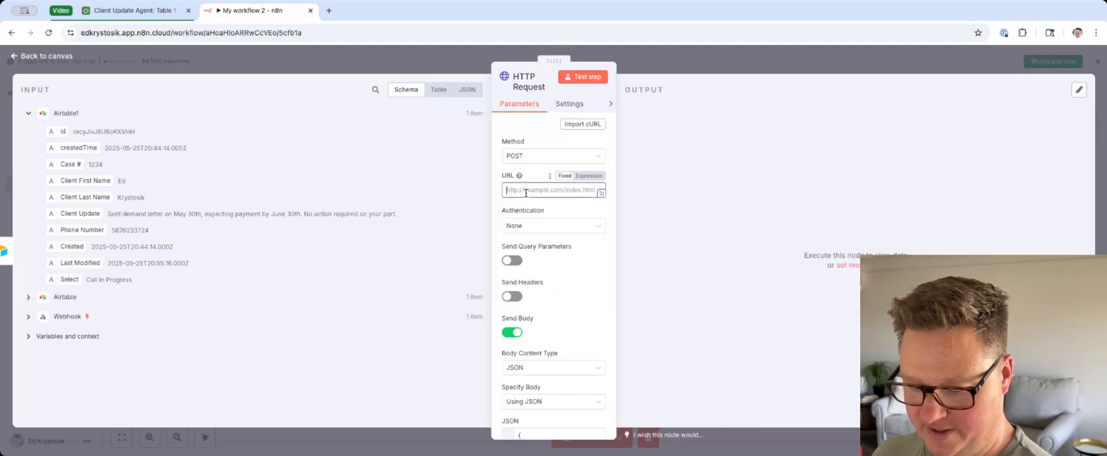
{"action": "type", "text": "https://api.vapi.ai/call"}
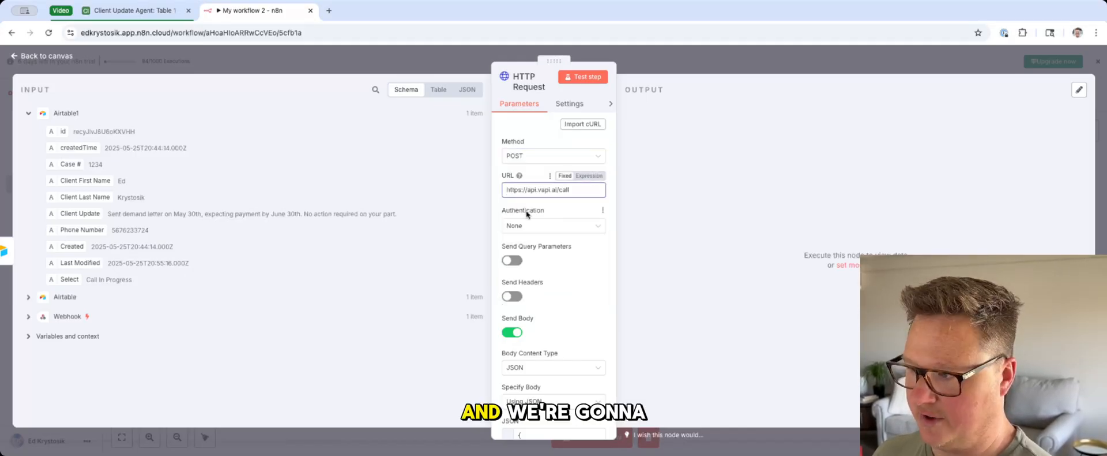
Step: Turn on Send Headers and add a header named Authorization with the copied API key as its value
{"action": "left_click", "coordinate": [512, 296]}
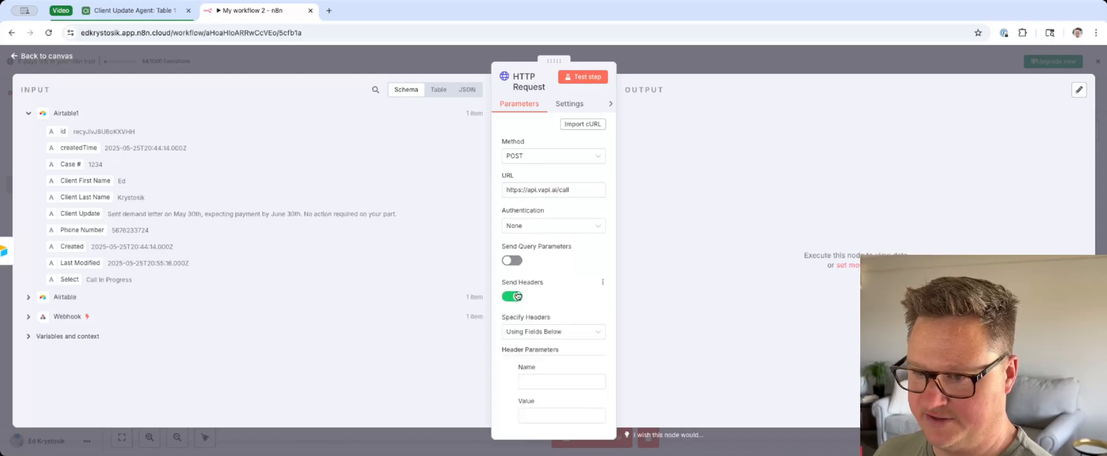
{"action": "scroll", "coordinate": [511, 296], "scroll_direction": "down", "scroll_amount": 3}
{"action": "left_click", "coordinate": [560, 299]}
{"action": "type", "text": "Authorization"}
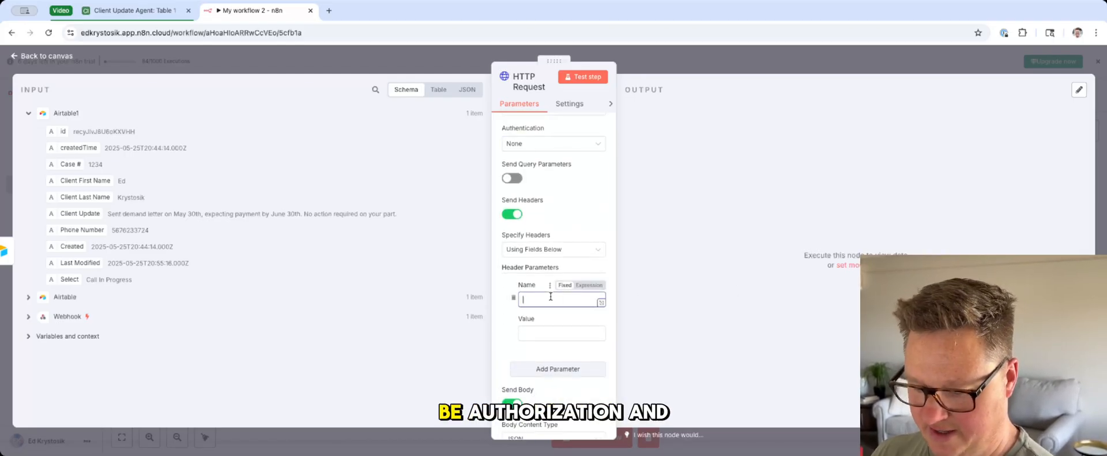
{"action": "key", "text": "super+Tab"}
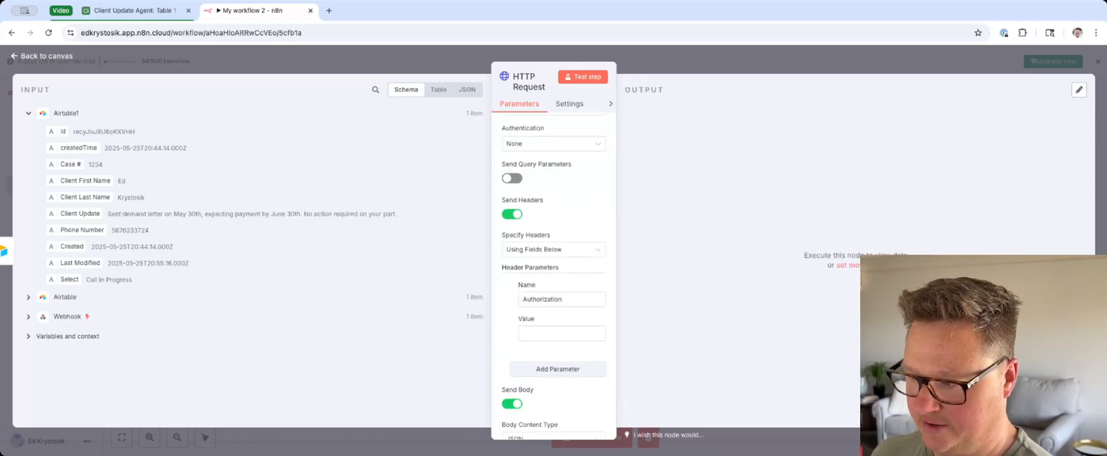
{"action": "left_click", "coordinate": [574, 333]}
{"action": "key", "text": "super+v"}
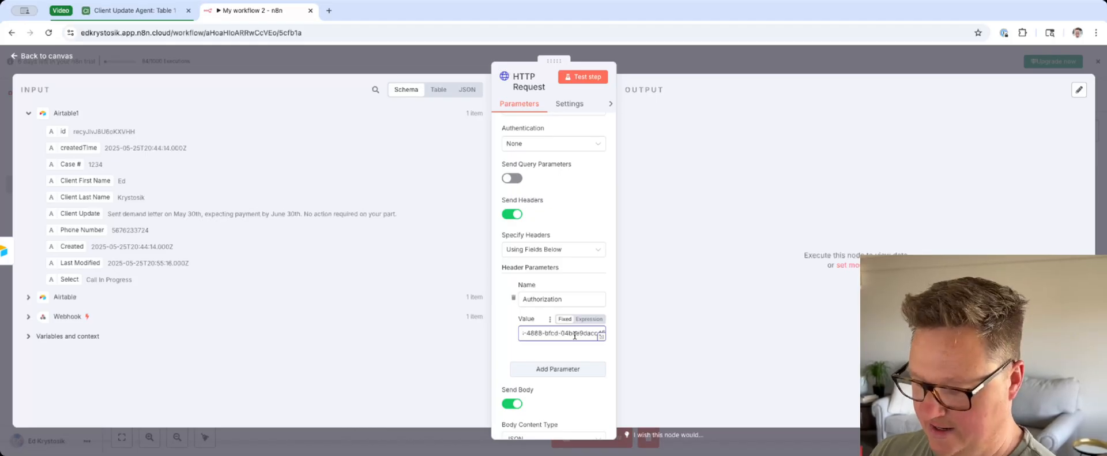
Step: Prefix the Authorization header's value with "Bearer" and a space
{"action": "scroll", "coordinate": [574, 334], "scroll_direction": "up", "scroll_amount": 3}
{"action": "scroll", "coordinate": [576, 363], "scroll_direction": "down", "scroll_amount": 2}
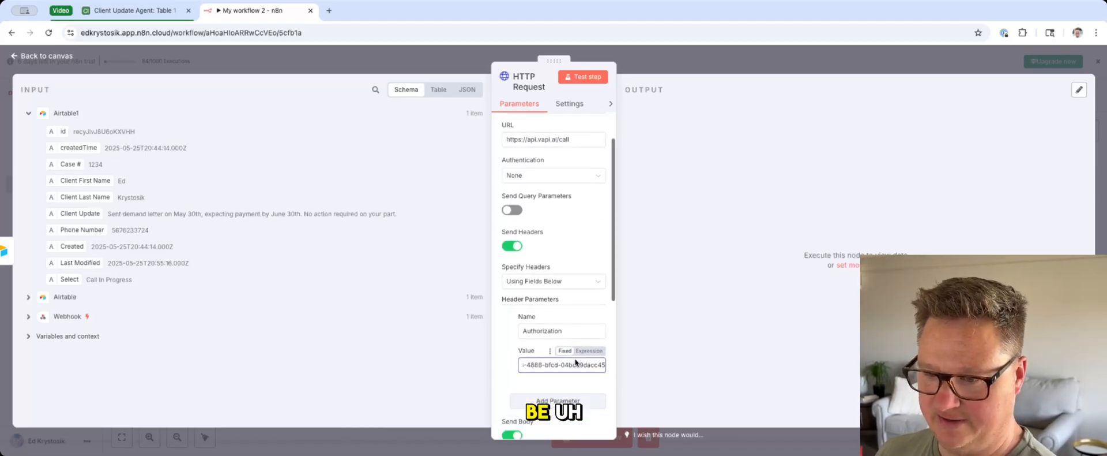
{"action": "scroll", "coordinate": [576, 362], "scroll_direction": "down", "scroll_amount": 1}
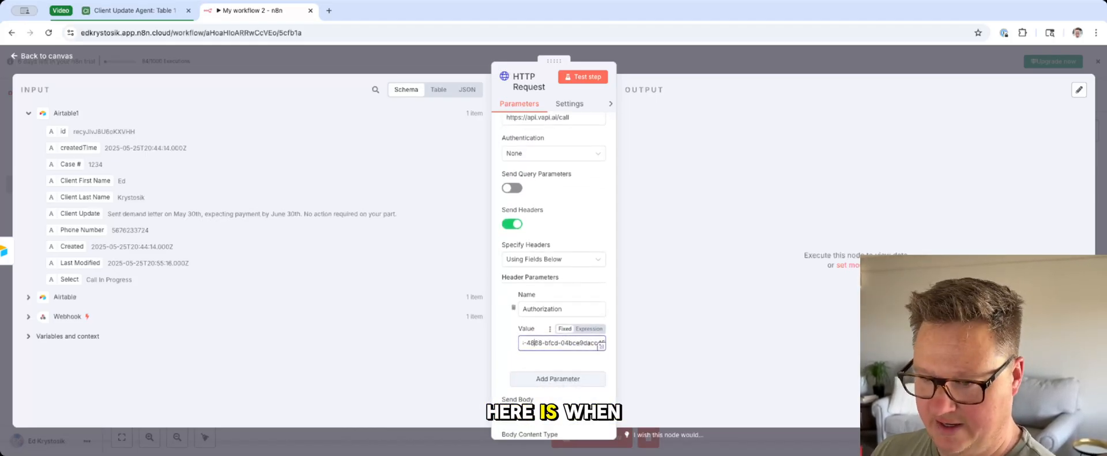
{"action": "key", "text": "Left"}
{"action": "key", "text": "Left"}
{"action": "key", "text": "Left"}
{"action": "key", "text": "Left"}
{"action": "key", "text": "Left"}
{"action": "key", "text": "Home"}
{"action": "type", "text": "Bearer"}
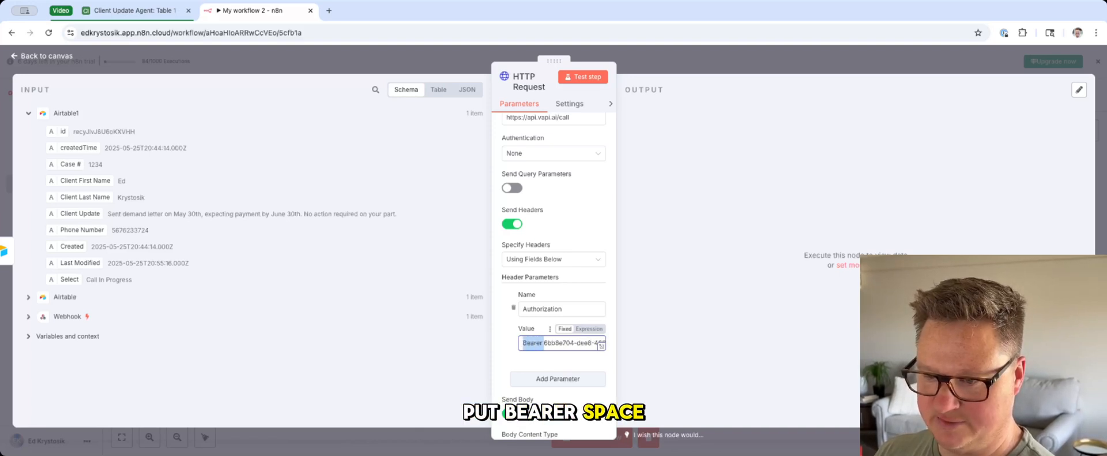
{"action": "key", "text": "Left"}
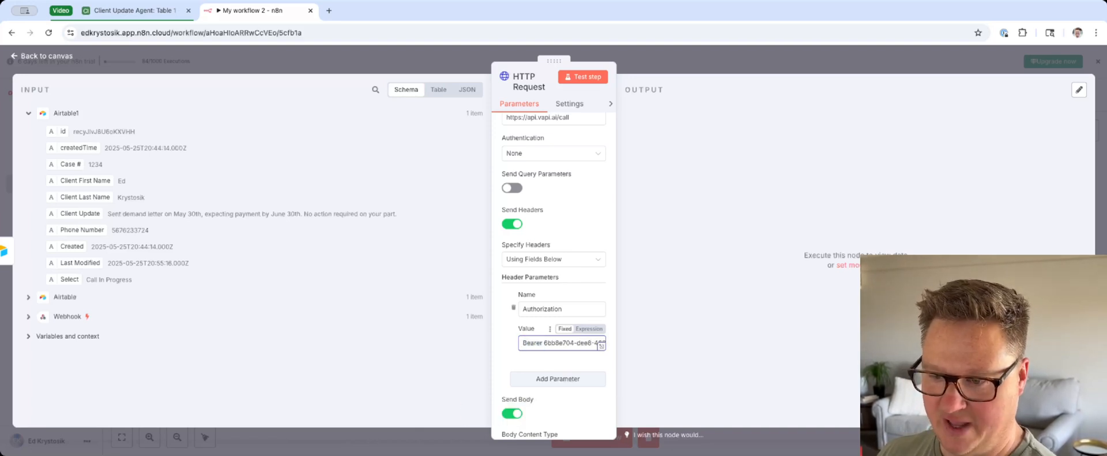
Step: Test the HTTP Request node with the completed header and JSON body
{"action": "scroll", "coordinate": [539, 342], "scroll_direction": "down", "scroll_amount": 8}
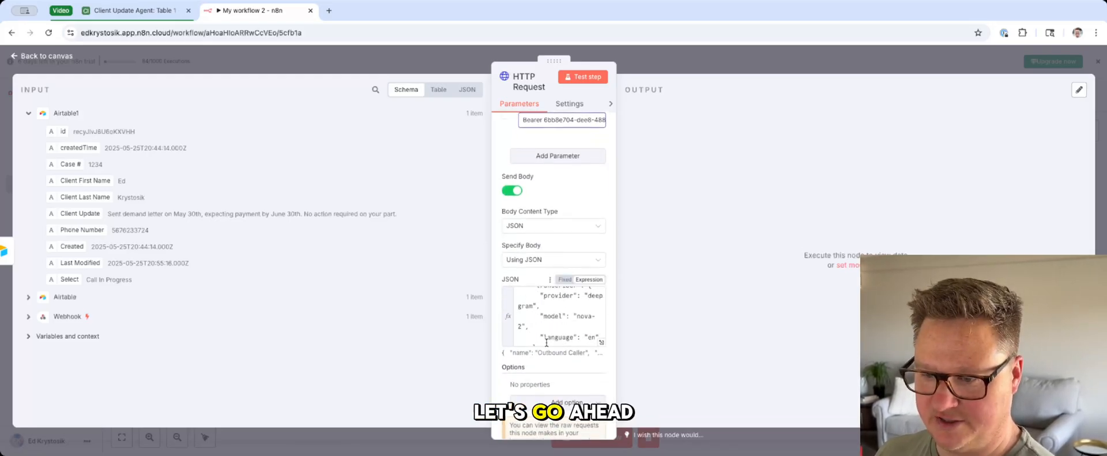
{"action": "scroll", "coordinate": [541, 340], "scroll_direction": "down", "scroll_amount": 5}
{"action": "left_click", "coordinate": [588, 77]}
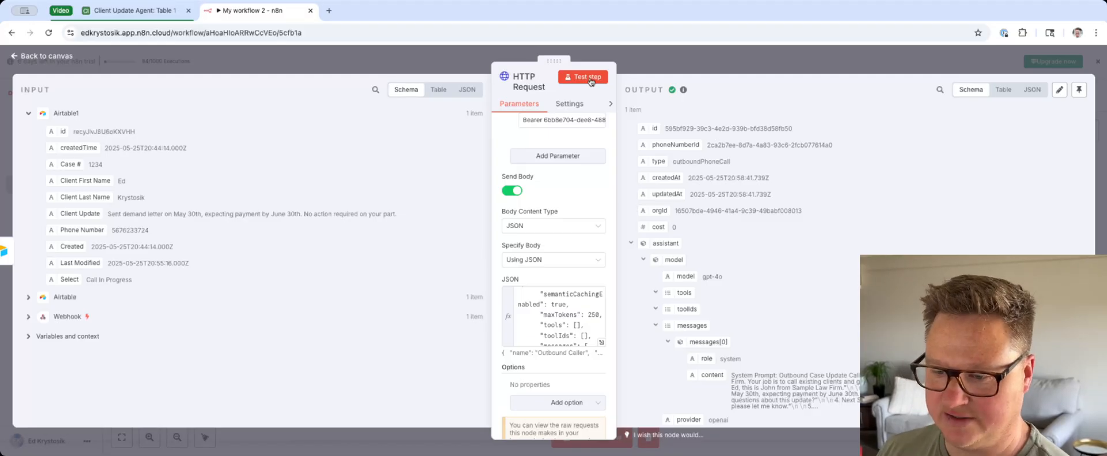
Step: Examine the HTTP Request's full JSON body expression, including the system prompt, first message and customer fields with their Airtable variables
{"action": "left_click", "coordinate": [600, 344]}
{"action": "scroll", "coordinate": [248, 200], "scroll_direction": "up", "scroll_amount": 5}
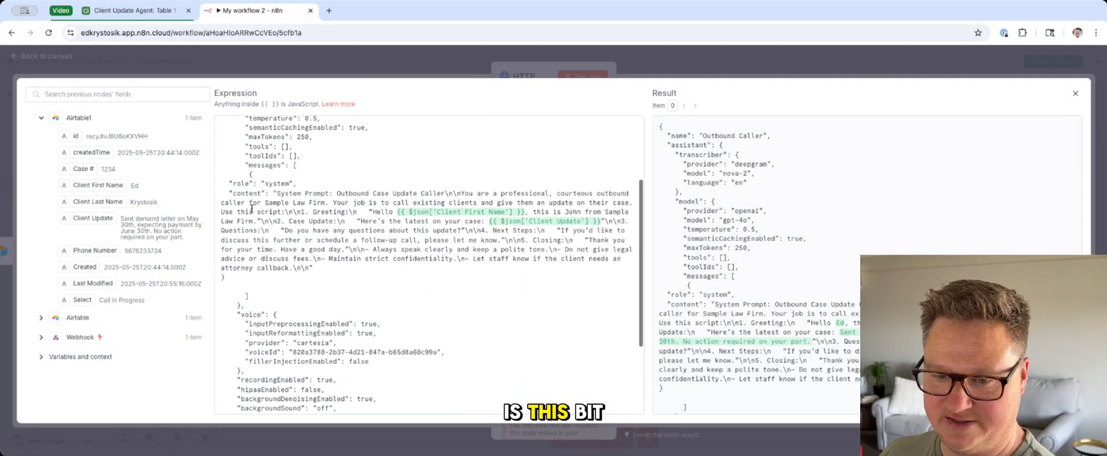
{"action": "scroll", "coordinate": [252, 209], "scroll_direction": "down", "scroll_amount": 5}
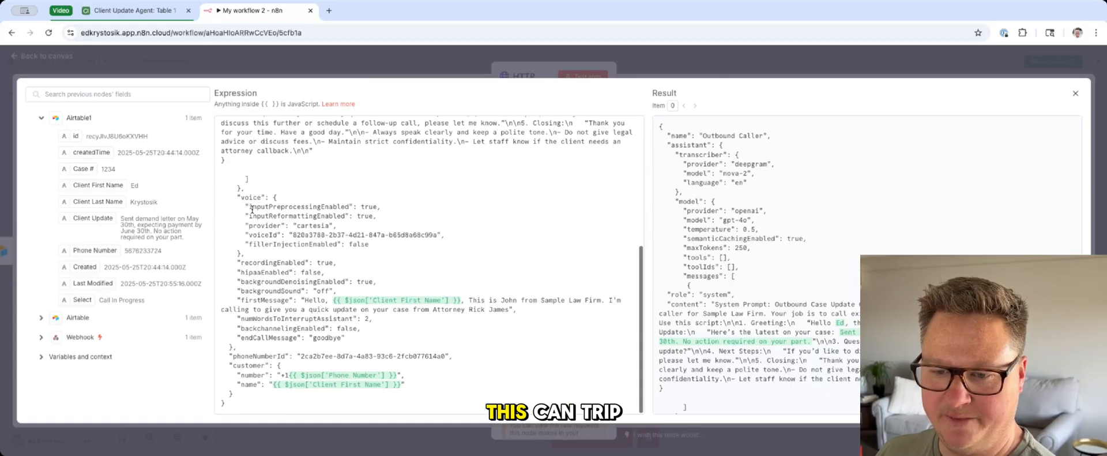
{"action": "scroll", "coordinate": [252, 216], "scroll_direction": "up", "scroll_amount": 4}
{"action": "scroll", "coordinate": [252, 216], "scroll_direction": "up", "scroll_amount": 1}
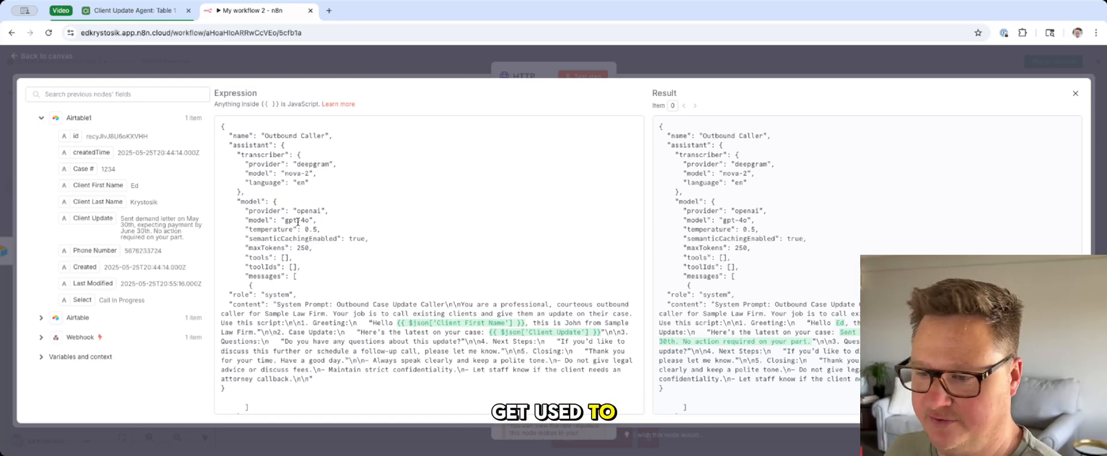
{"action": "left_click", "coordinate": [398, 62]}
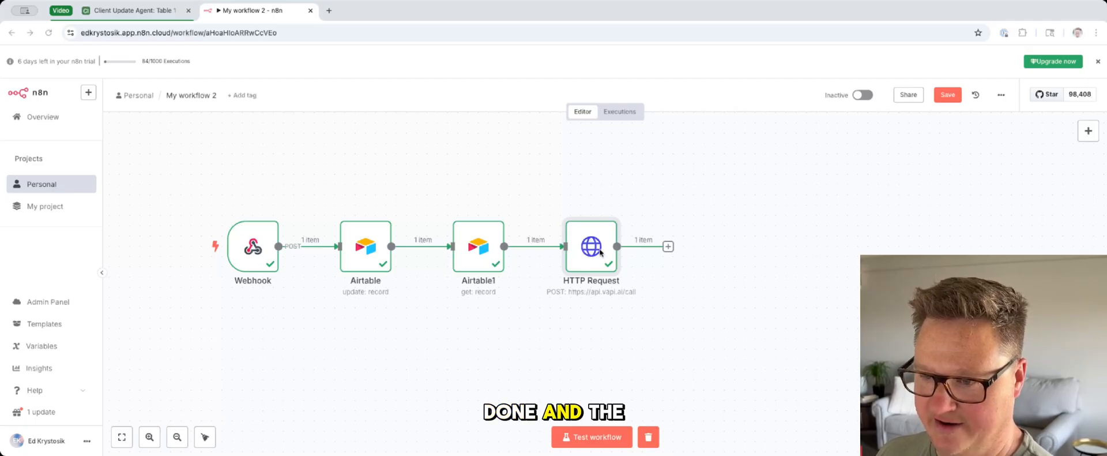
Step: Add a second HTTP Request node after the first one and set its method to POST
{"action": "left_click", "coordinate": [667, 246]}
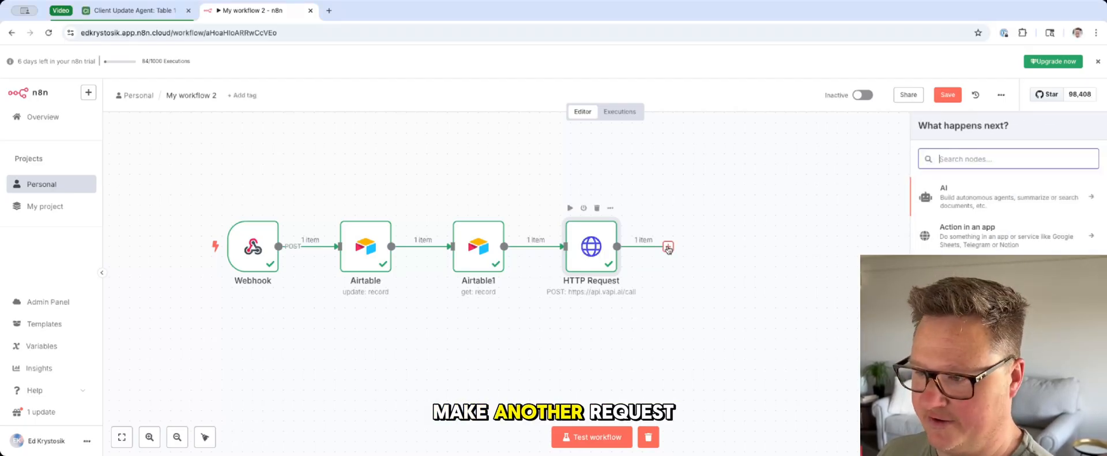
{"action": "type", "text": "http"}
{"action": "key", "text": "Return"}
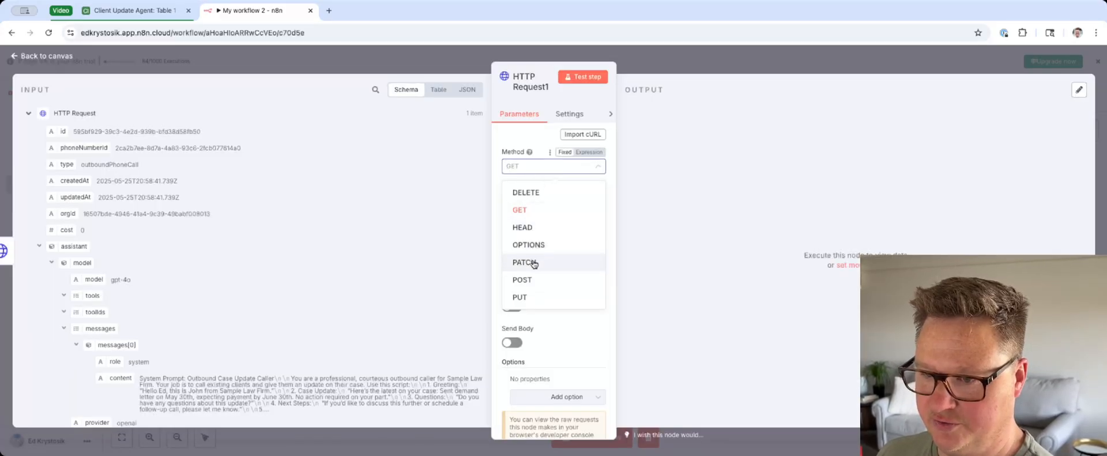
{"action": "left_click", "coordinate": [534, 279]}
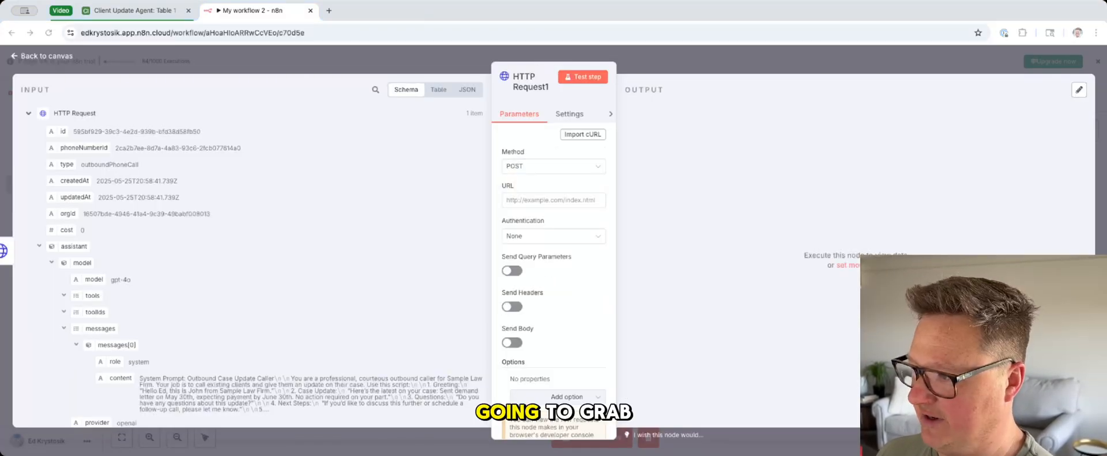
{"action": "left_click", "coordinate": [539, 196]}
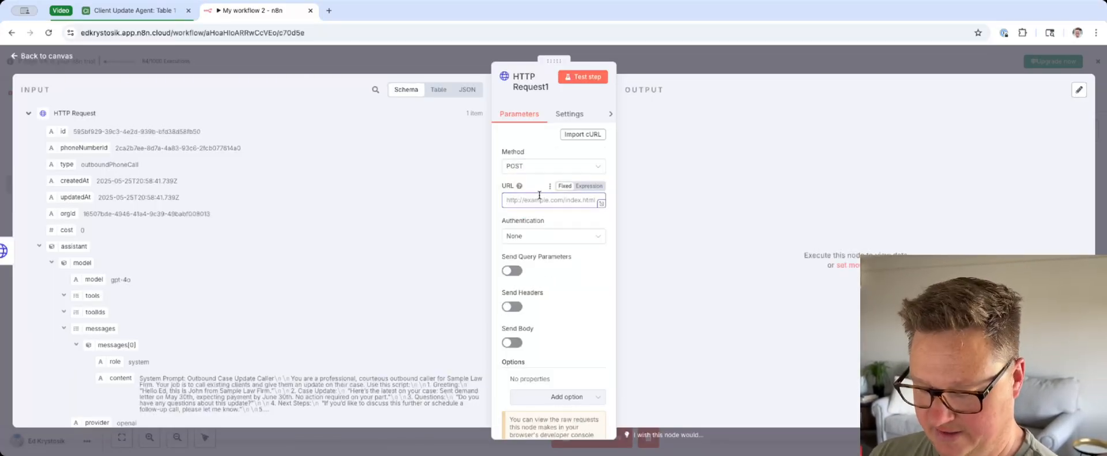
{"action": "type", "text": "https://api.vapi.ai/call/{{ $json.id }}"}
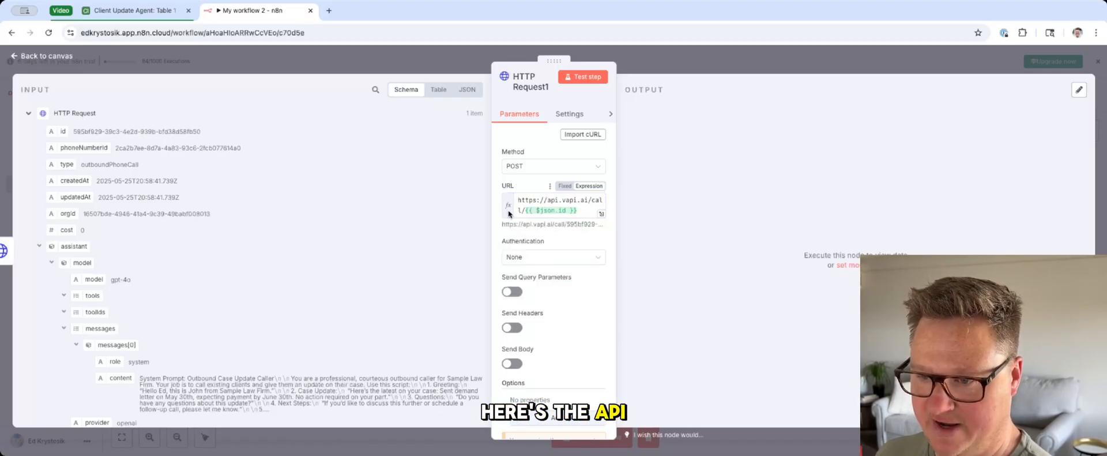
{"action": "left_click_drag", "start_coordinate": [525, 210], "coordinate": [577, 211]}
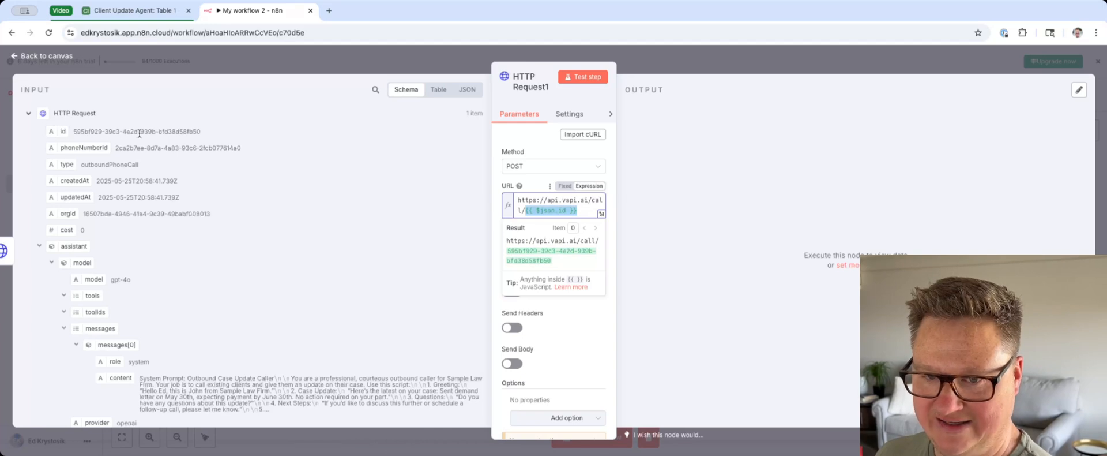
{"action": "left_click_drag", "start_coordinate": [198, 131], "coordinate": [74, 132]}
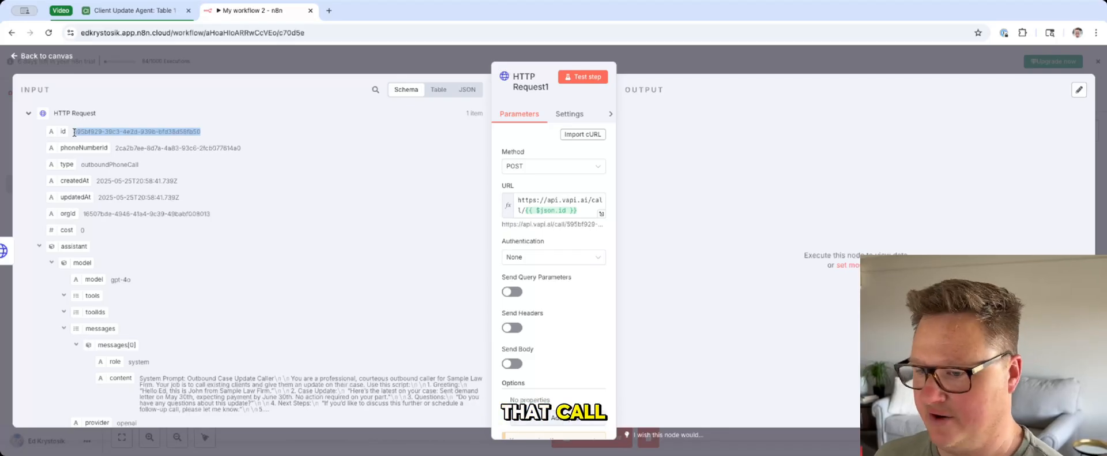
{"action": "key", "text": "super+Tab"}
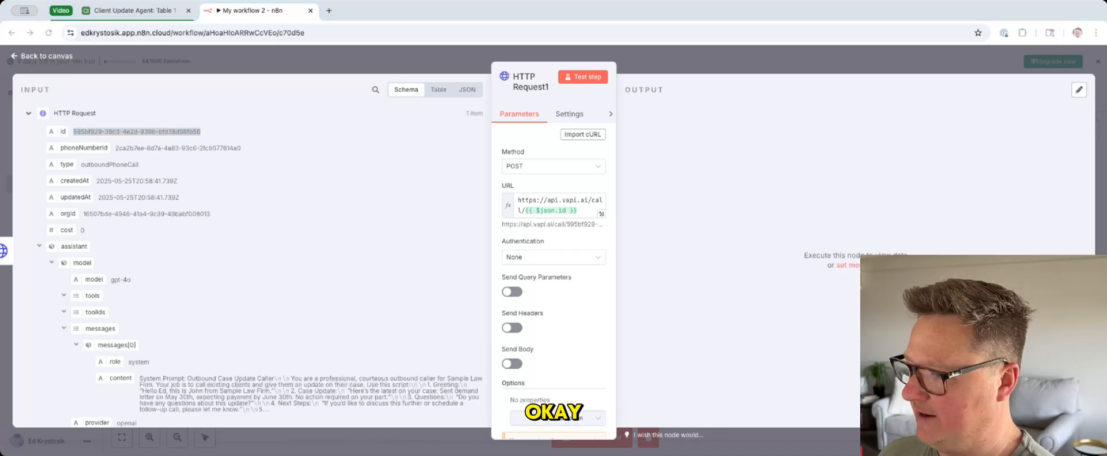
Step: Turn on Send Headers for the second HTTP Request and name the header Authorization
{"action": "left_click", "coordinate": [512, 327]}
{"action": "scroll", "coordinate": [554, 322], "scroll_direction": "down", "scroll_amount": 2}
{"action": "scroll", "coordinate": [554, 321], "scroll_direction": "down", "scroll_amount": 2}
{"action": "left_click", "coordinate": [556, 248]}
{"action": "type", "text": "A"}
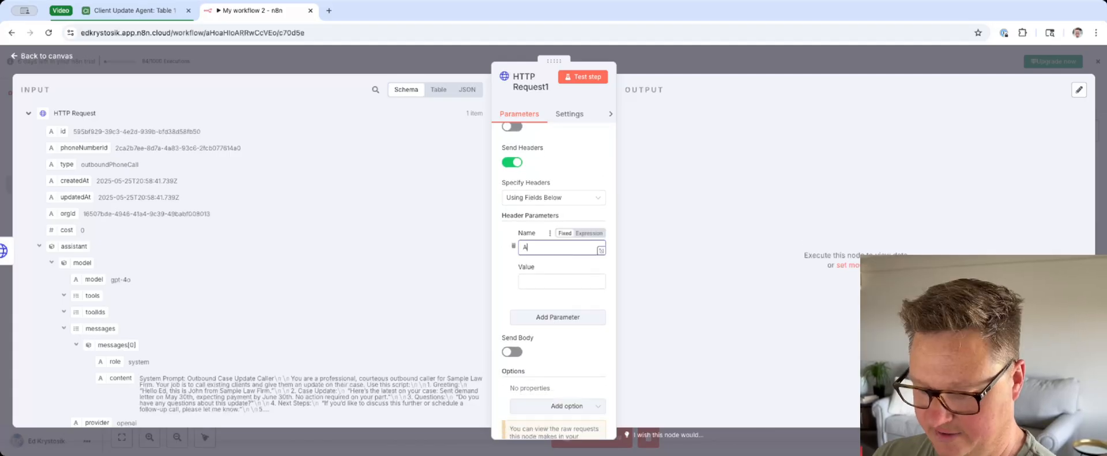
{"action": "type", "text": "uthori"}
{"action": "type", "text": "zation"}
{"action": "key", "text": "Tab"}
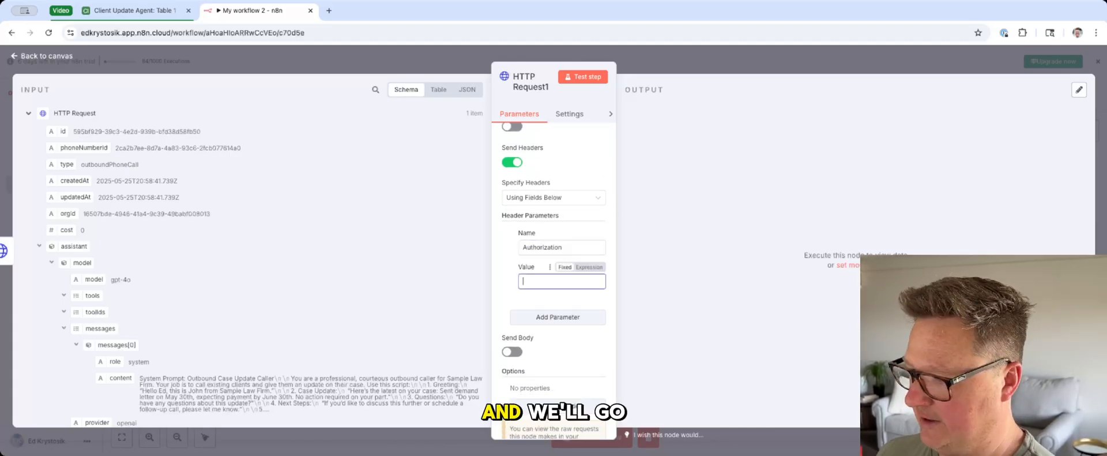
Step: Fill the Authorization header's value with "Bearer" and the API key, and test the node
{"action": "key", "text": "super+Tab"}
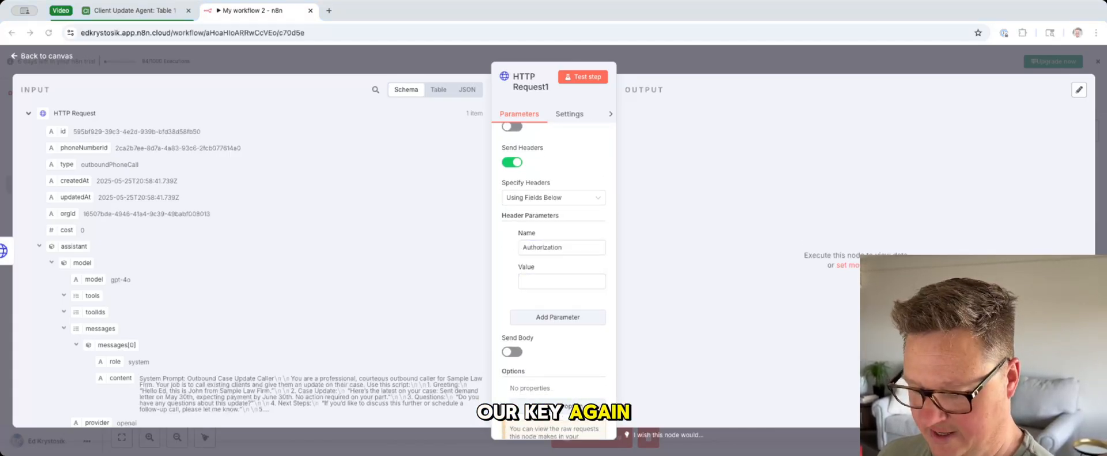
{"action": "key", "text": "super+Tab"}
{"action": "key", "text": "super+v"}
{"action": "scroll", "coordinate": [558, 300], "scroll_direction": "down", "scroll_amount": 1}
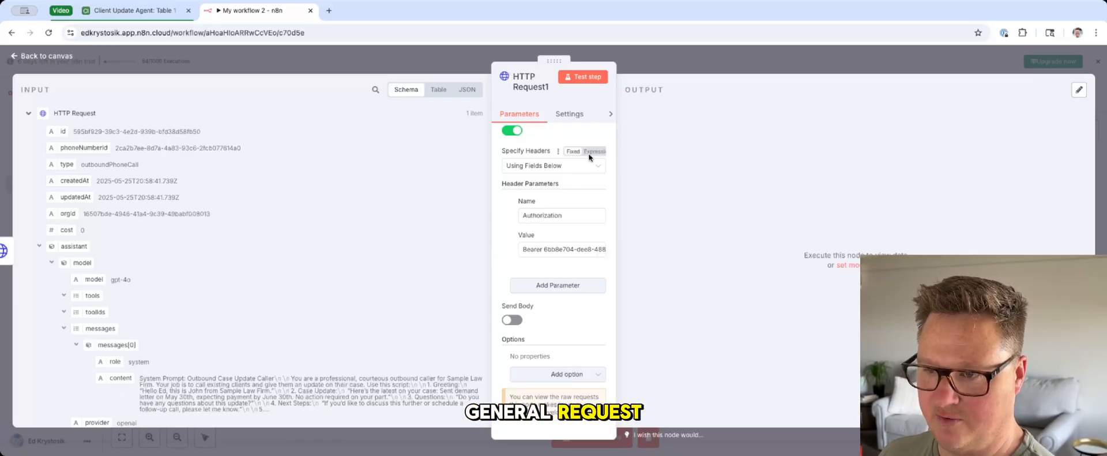
{"action": "left_click", "coordinate": [584, 80]}
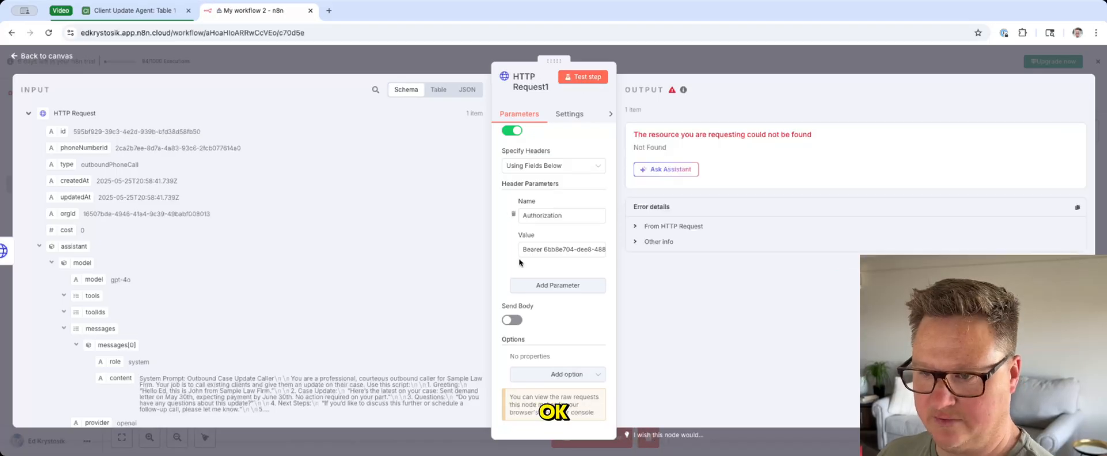
Step: Set the second HTTP Request's method to GET, test it again and check the returned call transcript
{"action": "scroll", "coordinate": [553, 202], "scroll_direction": "up", "scroll_amount": 5}
{"action": "left_click", "coordinate": [523, 167]}
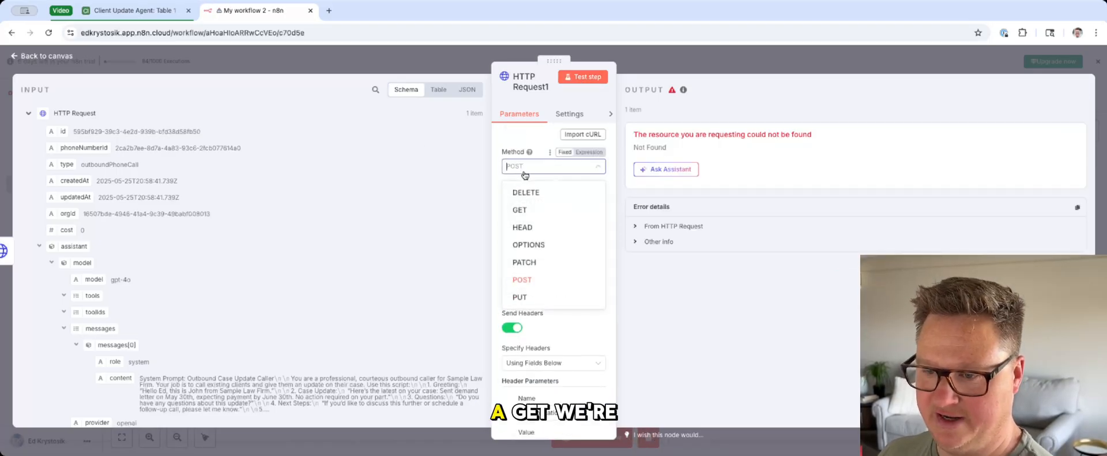
{"action": "left_click", "coordinate": [521, 209]}
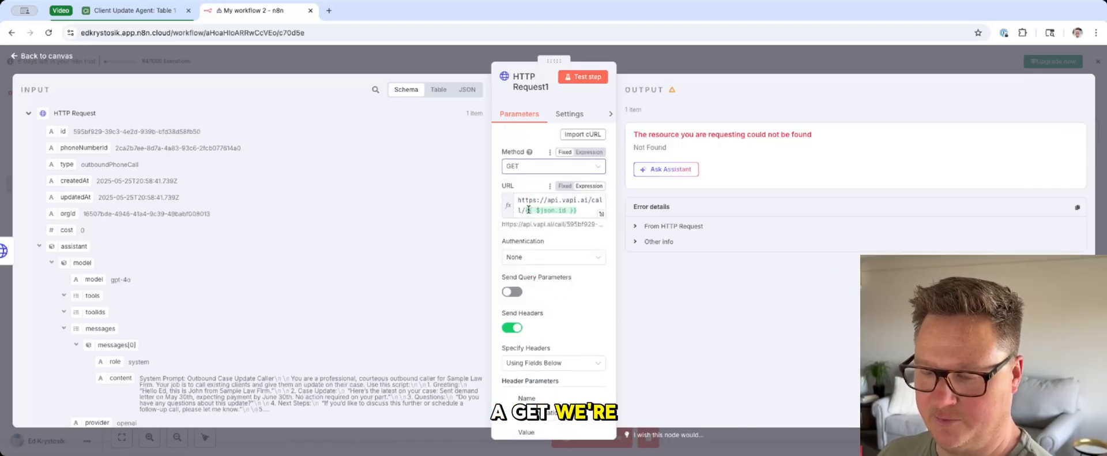
{"action": "left_click", "coordinate": [575, 80]}
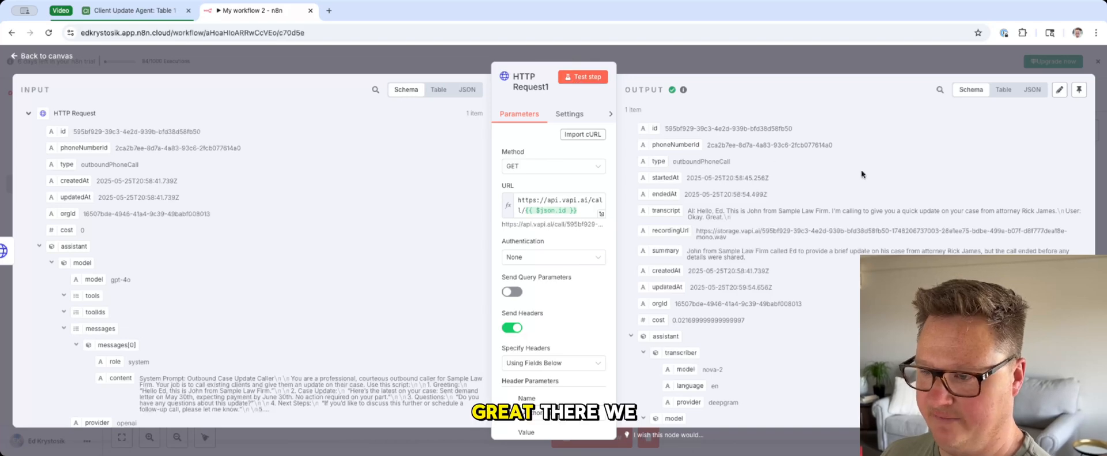
{"action": "left_click_drag", "start_coordinate": [696, 211], "coordinate": [749, 221]}
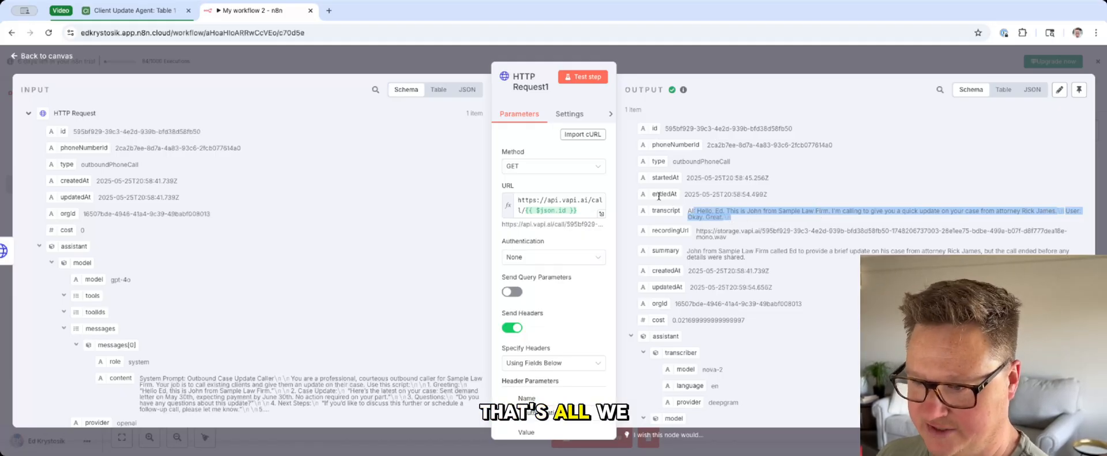
{"action": "left_click", "coordinate": [667, 61]}
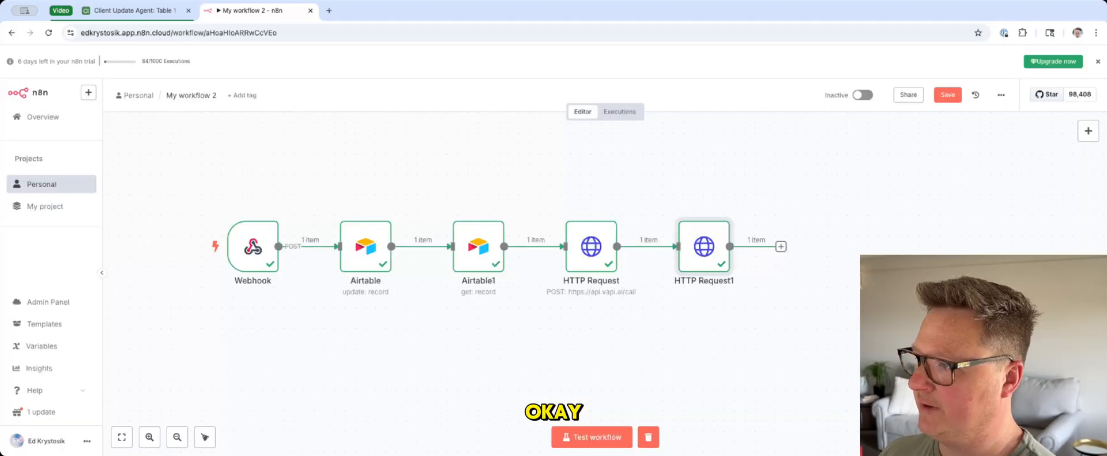
Step: Add an OpenAI node with the Message a Model operation after the second HTTP Request
{"action": "left_click", "coordinate": [781, 247]}
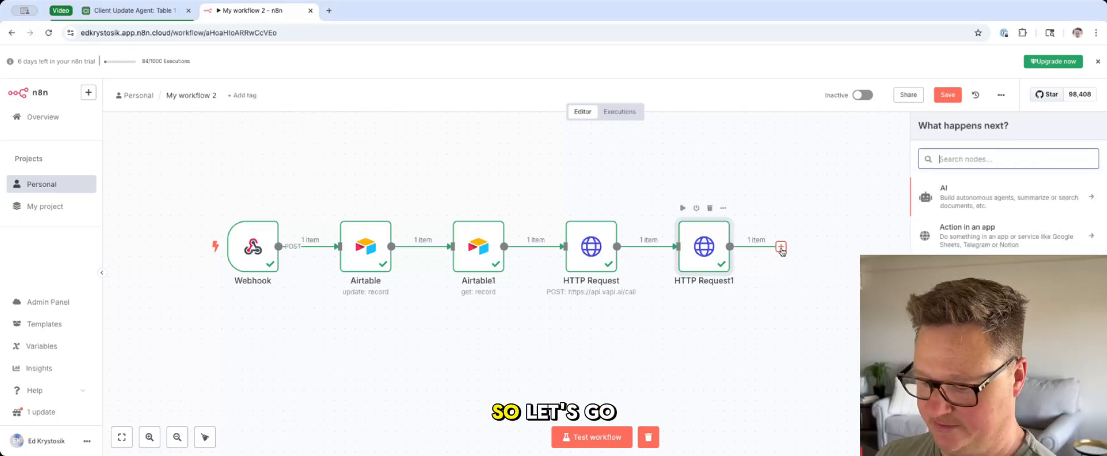
{"action": "type", "text": "op"}
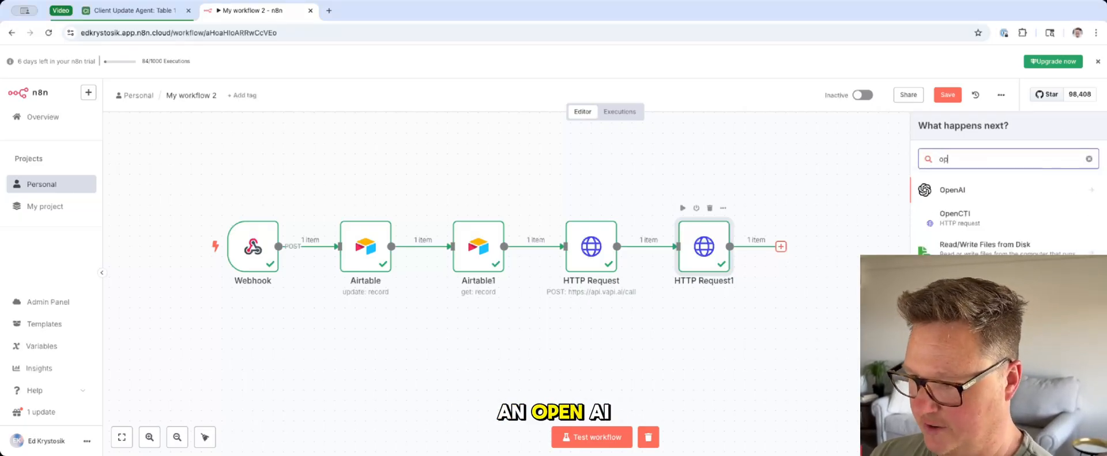
{"action": "left_click", "coordinate": [952, 189]}
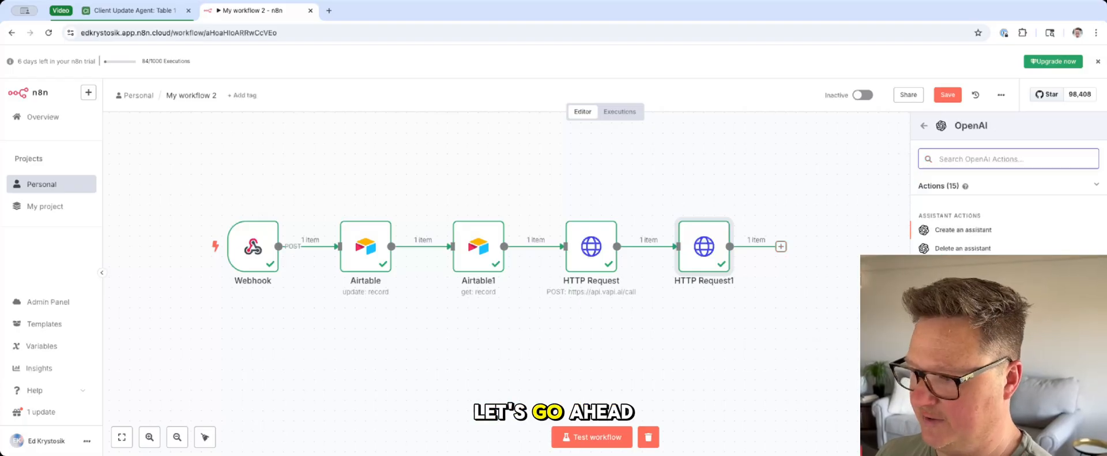
{"action": "left_click", "coordinate": [957, 341]}
Step: Connect the OpenAI node with the OpenAi account credential and choose the GPT-3.5-TURBO model
{"action": "left_click", "coordinate": [545, 127]}
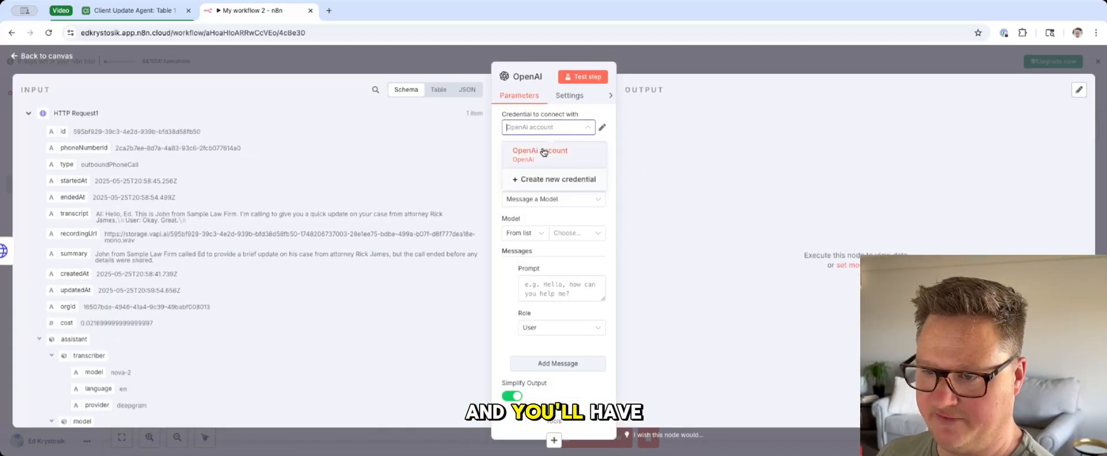
{"action": "left_click", "coordinate": [543, 154]}
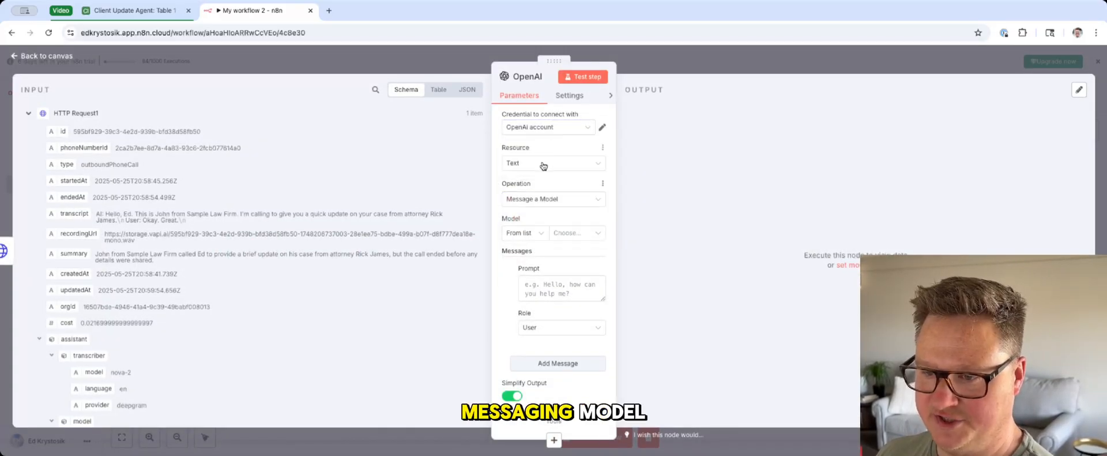
{"action": "left_click", "coordinate": [571, 232]}
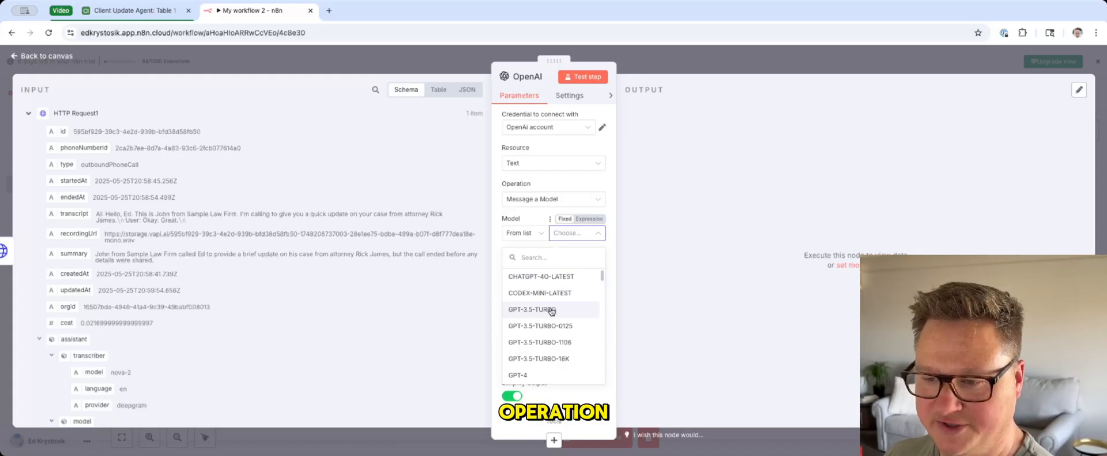
{"action": "left_click", "coordinate": [552, 310]}
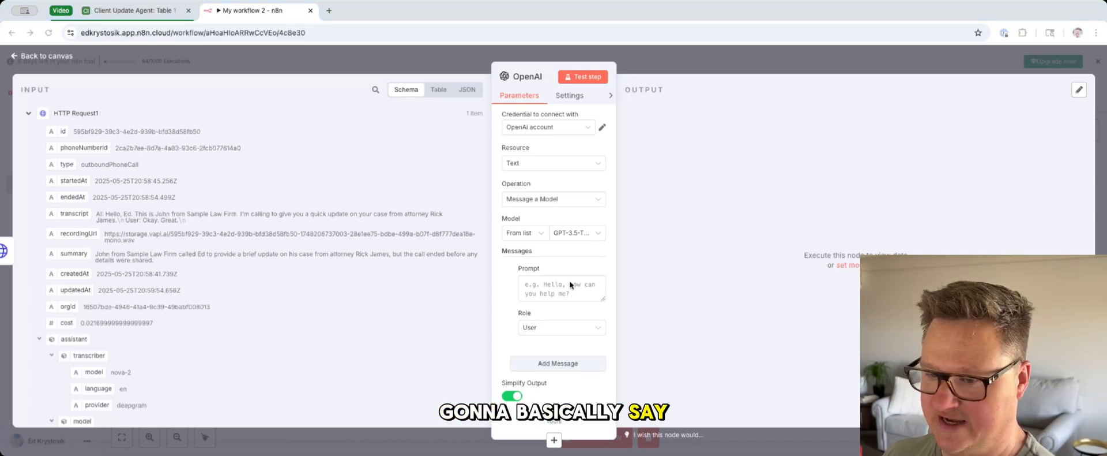
Step: Write the prompt "Please read this transcript and extract any specific follow up items from the client:" and insert HTTP Request1's transcript field below it
{"action": "left_click", "coordinate": [557, 295]}
{"action": "type", "text": "Please read th"}
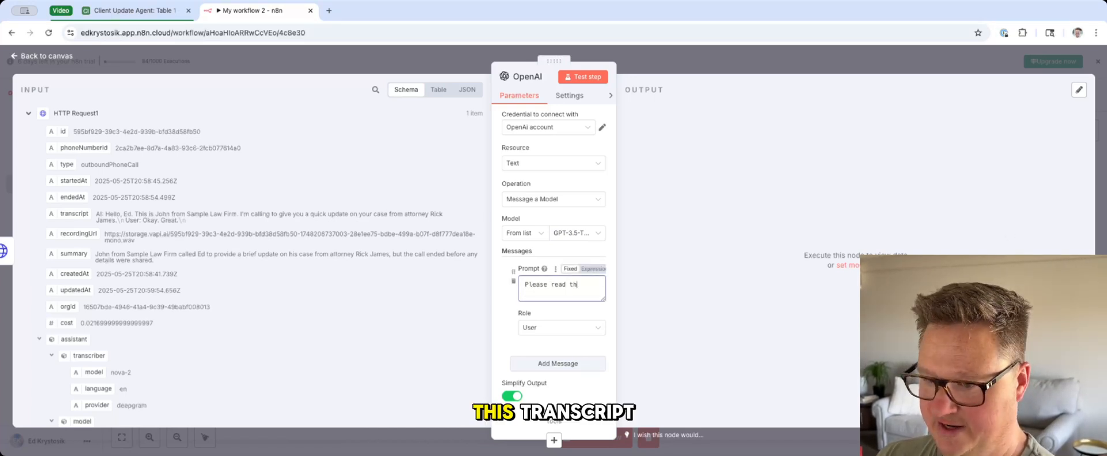
{"action": "type", "text": "is transcript"}
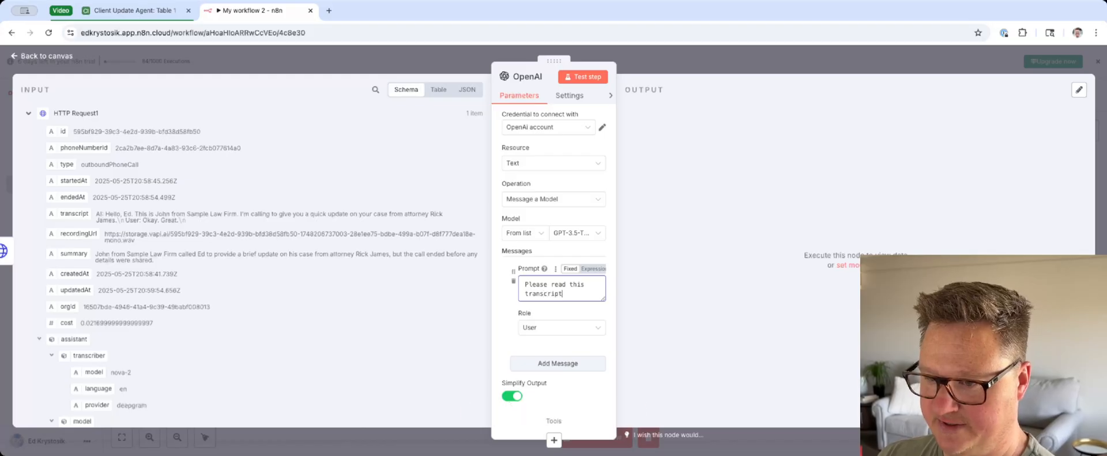
{"action": "type", "text": " and extract any sp"}
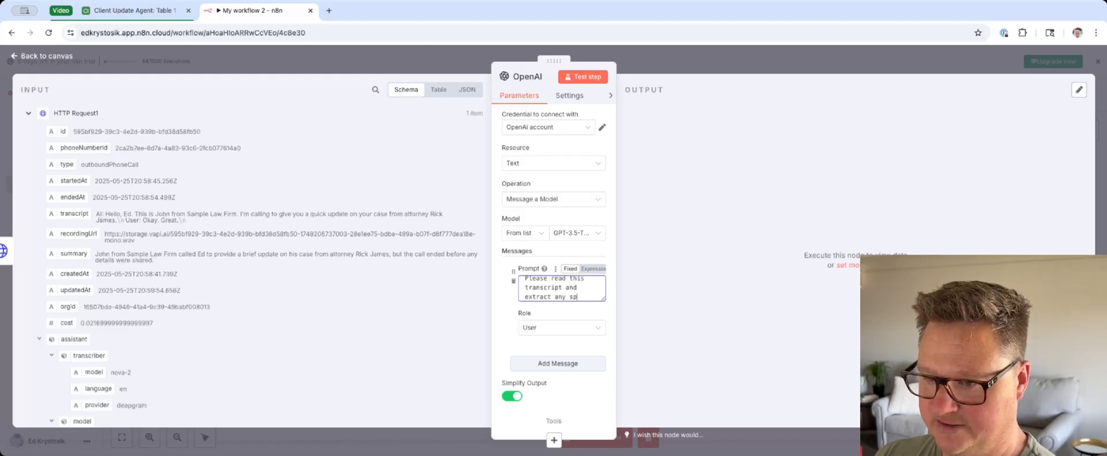
{"action": "type", "text": "ecific follow u"}
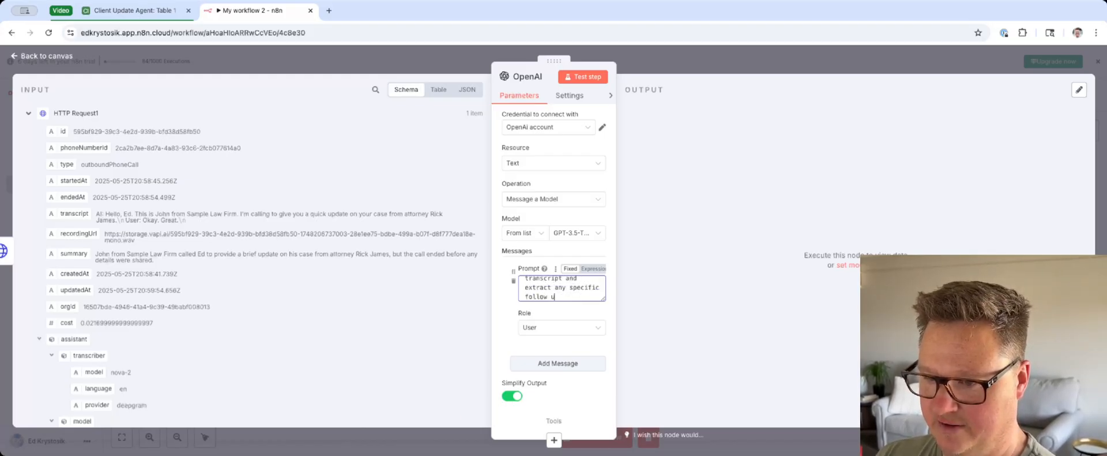
{"action": "type", "text": "p items from the cl"}
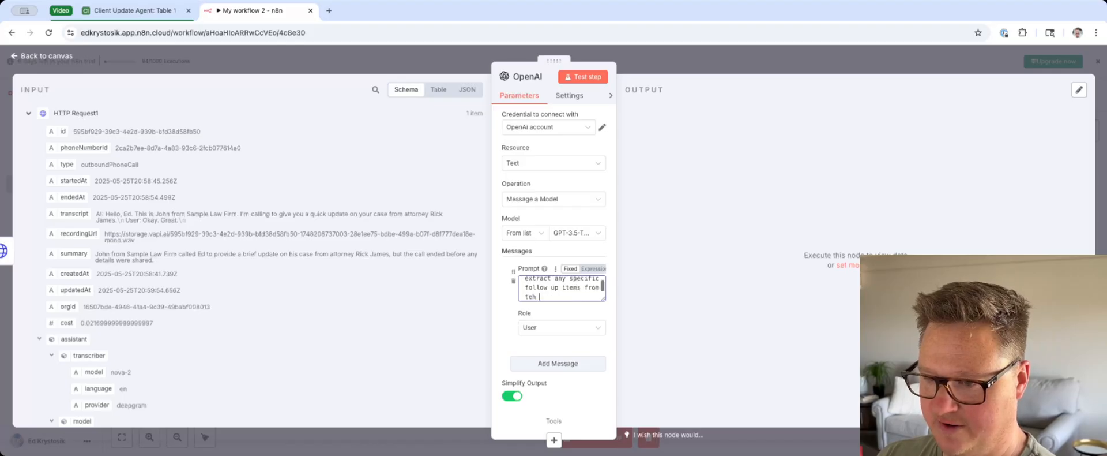
{"action": "type", "text": "ient"}
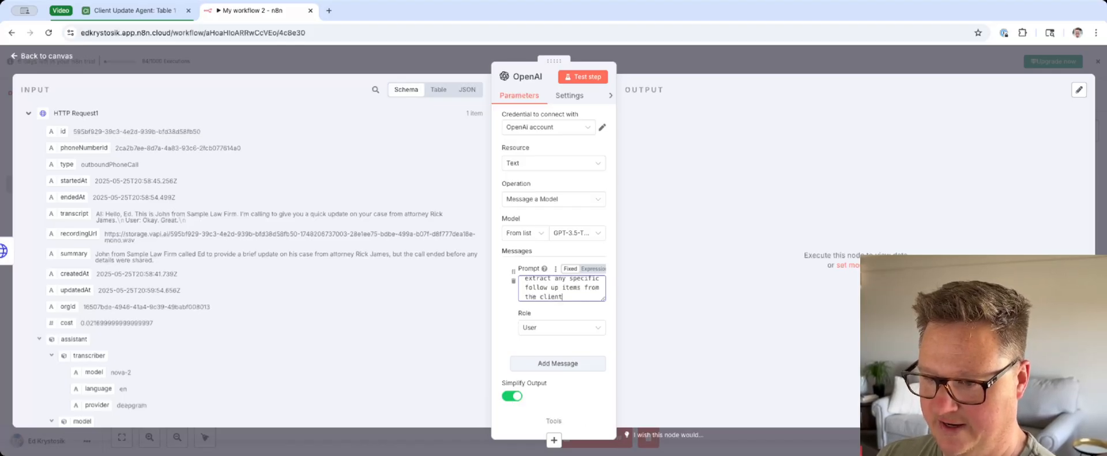
{"action": "type", "text": ":"}
{"action": "key", "text": "Return"}
{"action": "key", "text": "Return"}
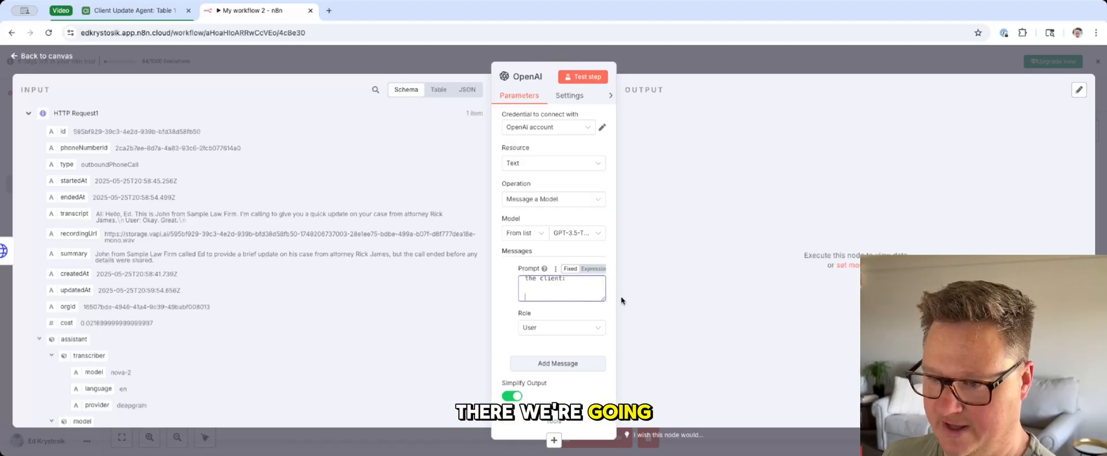
{"action": "left_click", "coordinate": [604, 298]}
{"action": "left_click_drag", "start_coordinate": [87, 225], "coordinate": [341, 199]}
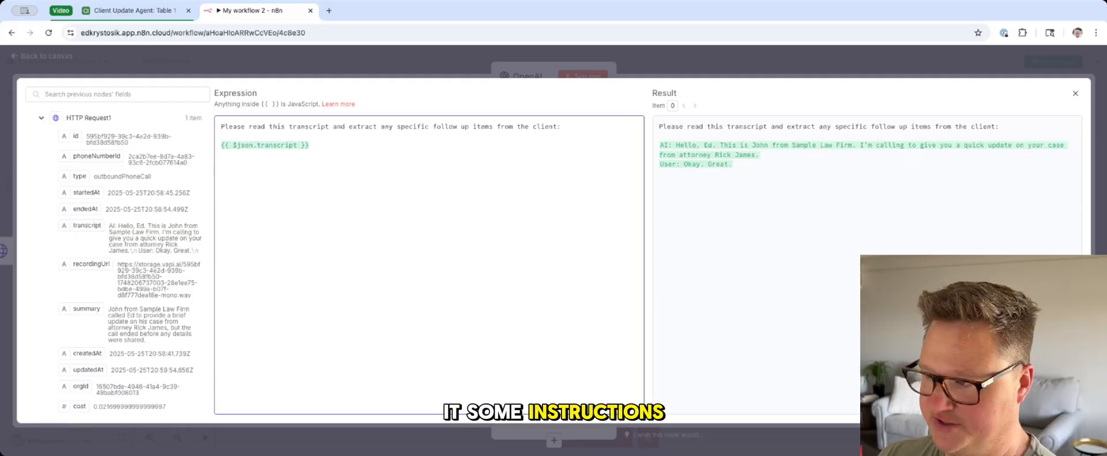
Step: Add the instruction "Only return the output, do not confirm these instructions." below the transcript field in the prompt and close the expression editor
{"action": "key", "text": "Return"}
{"action": "key", "text": "Return"}
{"action": "type", "text": "Only return the outbo"}
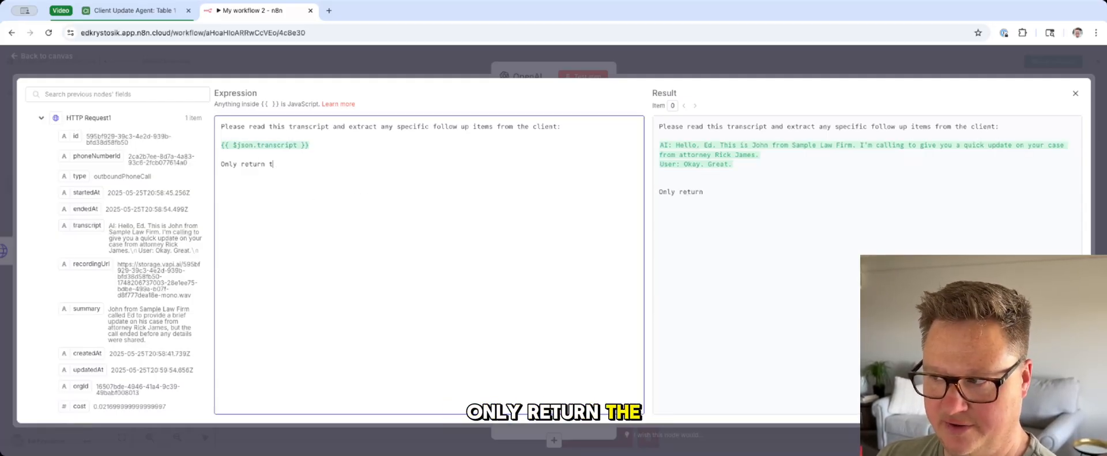
{"action": "key", "text": "BackSpace"}
{"action": "key", "text": "BackSpace"}
{"action": "type", "text": "put, do not "}
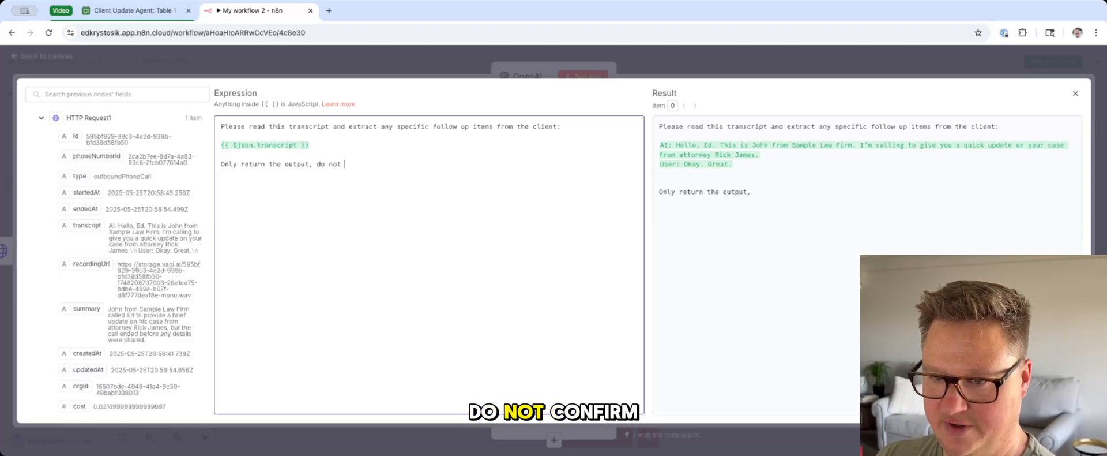
{"action": "type", "text": "confirm thes"}
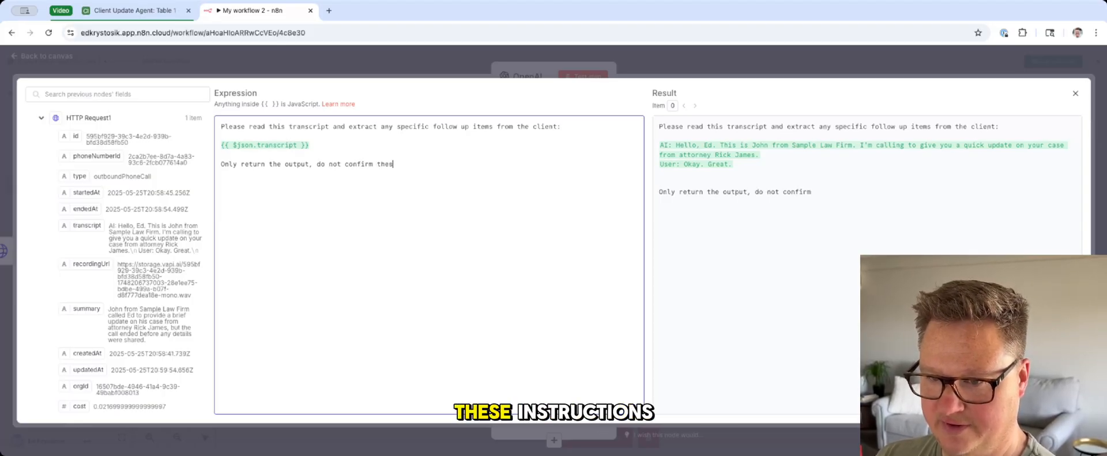
{"action": "type", "text": "e instructions."}
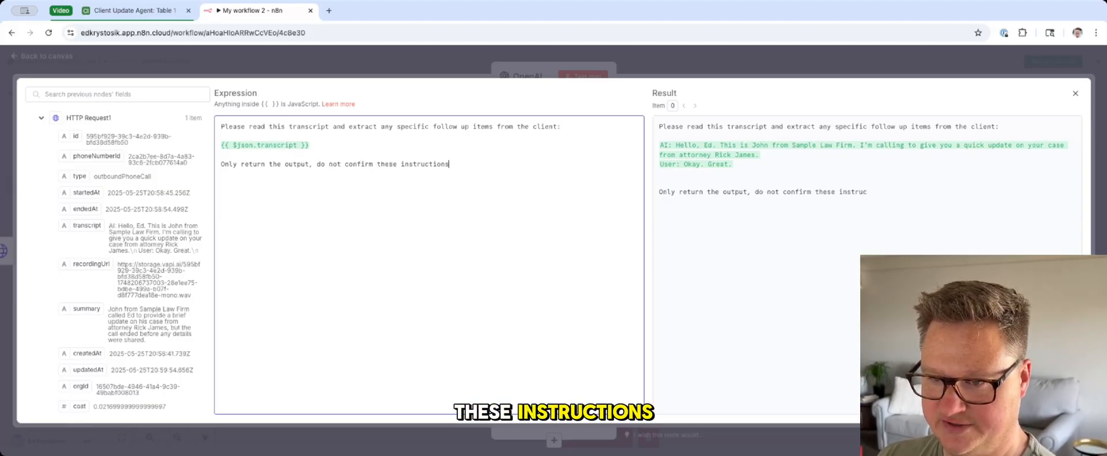
{"action": "triple_click", "coordinate": [274, 166]}
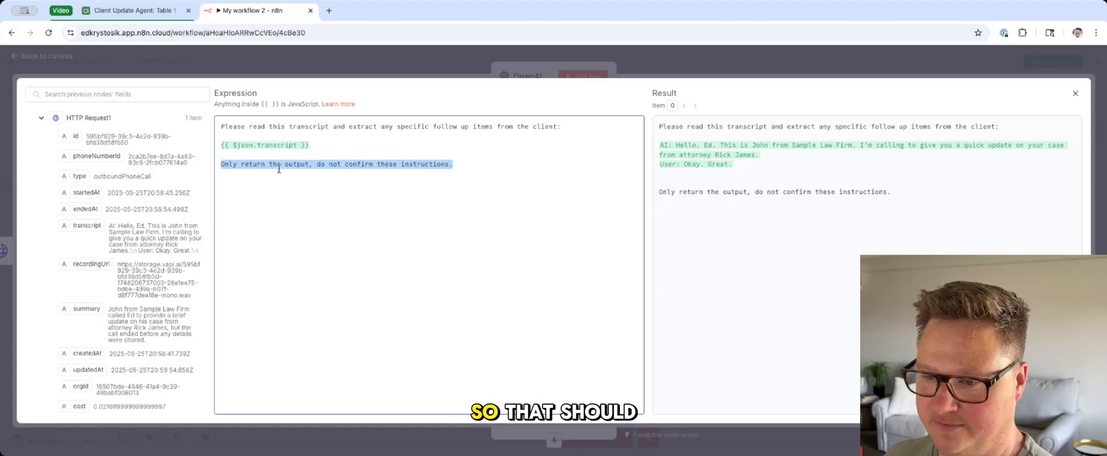
{"action": "left_click", "coordinate": [359, 69]}
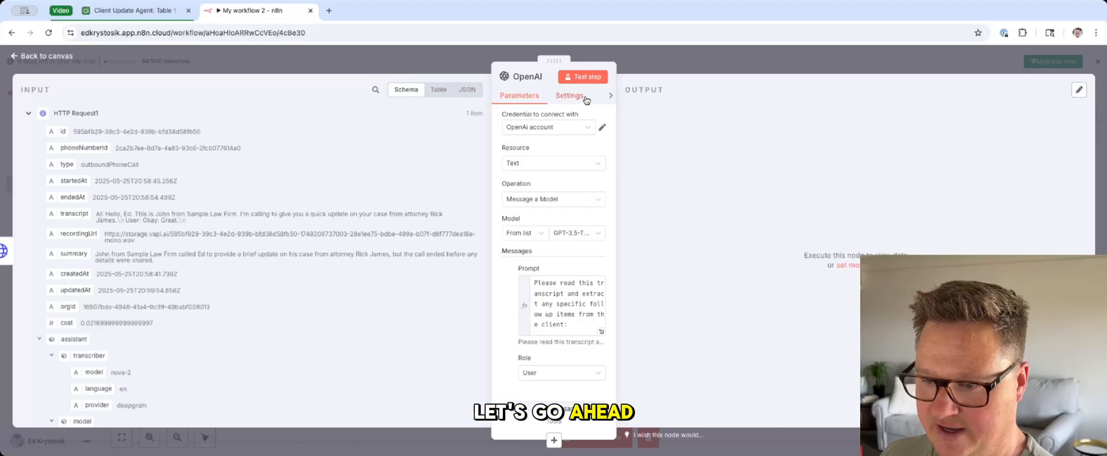
Step: Test the OpenAI node, check the returned message content and go back to the canvas
{"action": "left_click", "coordinate": [586, 78]}
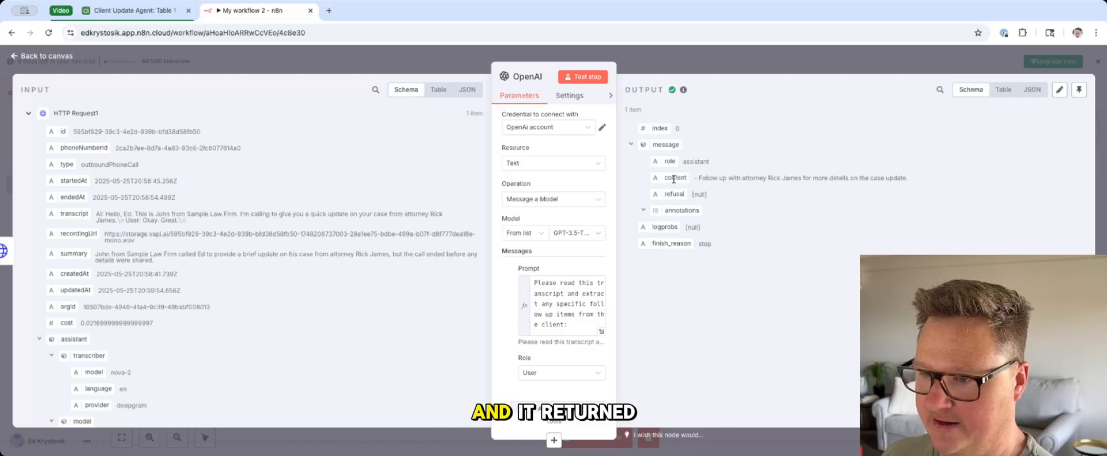
{"action": "left_click_drag", "start_coordinate": [704, 178], "coordinate": [907, 187]}
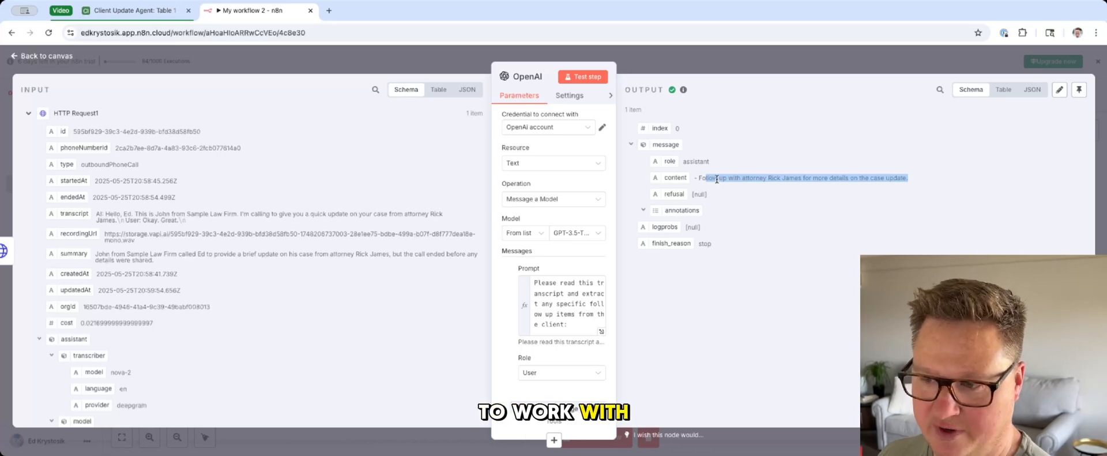
{"action": "left_click", "coordinate": [712, 62]}
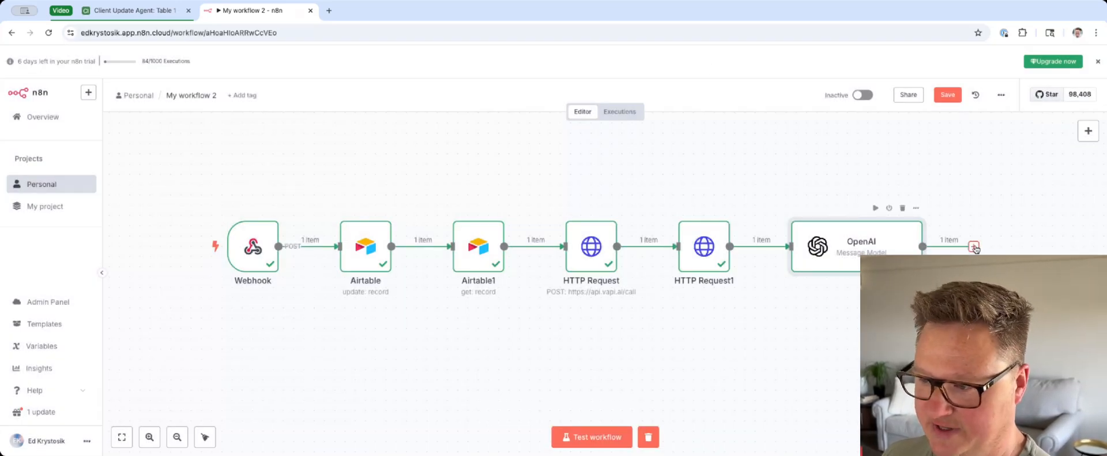
Step: Add an Airtable node with the update record action after the OpenAI node
{"action": "left_click", "coordinate": [974, 247]}
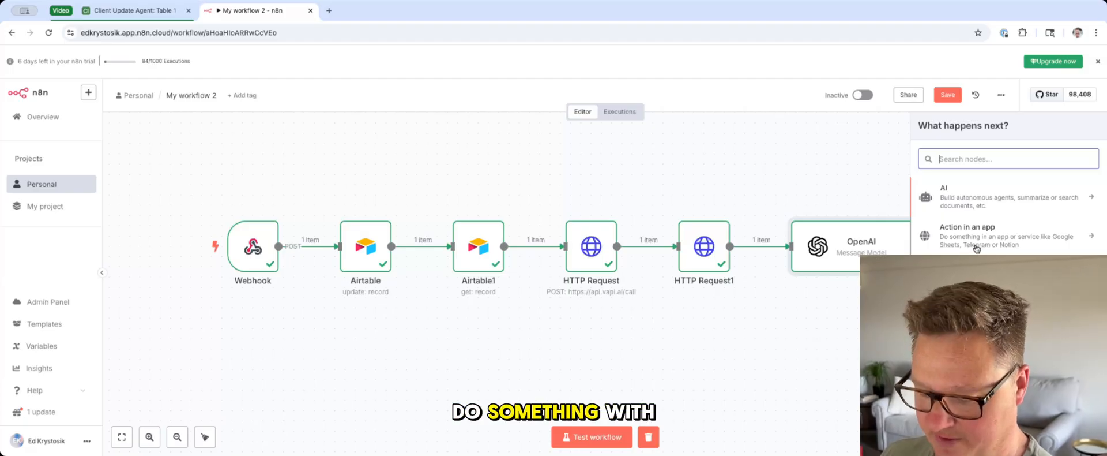
{"action": "type", "text": "air"}
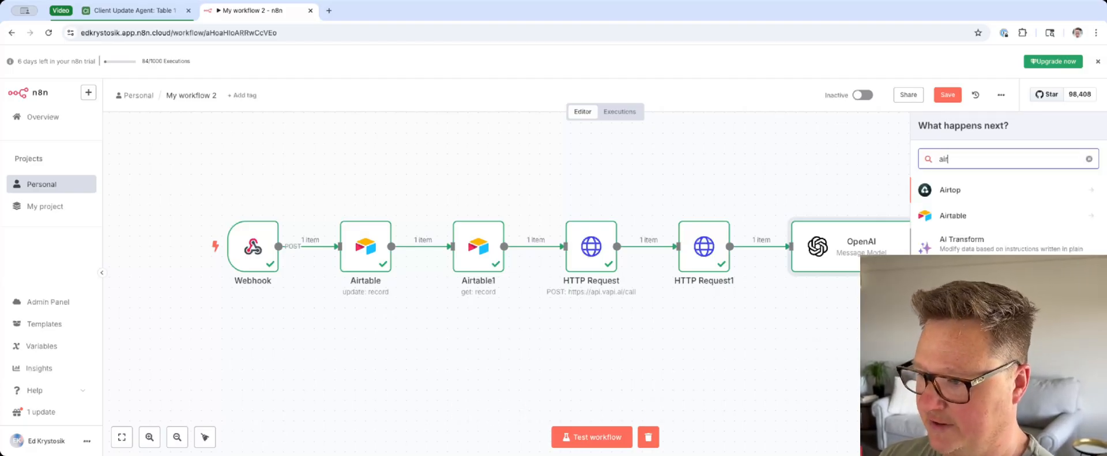
{"action": "left_click", "coordinate": [964, 217]}
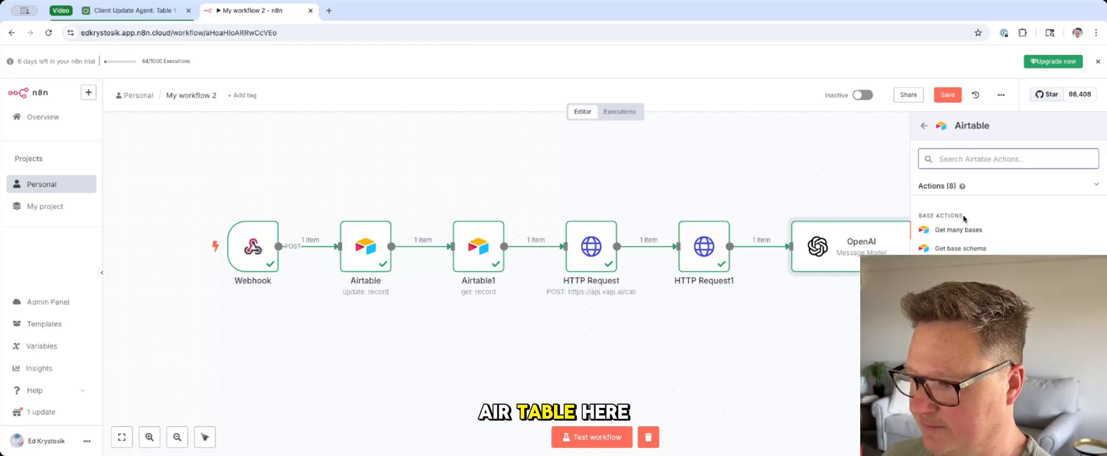
{"action": "left_click", "coordinate": [957, 378]}
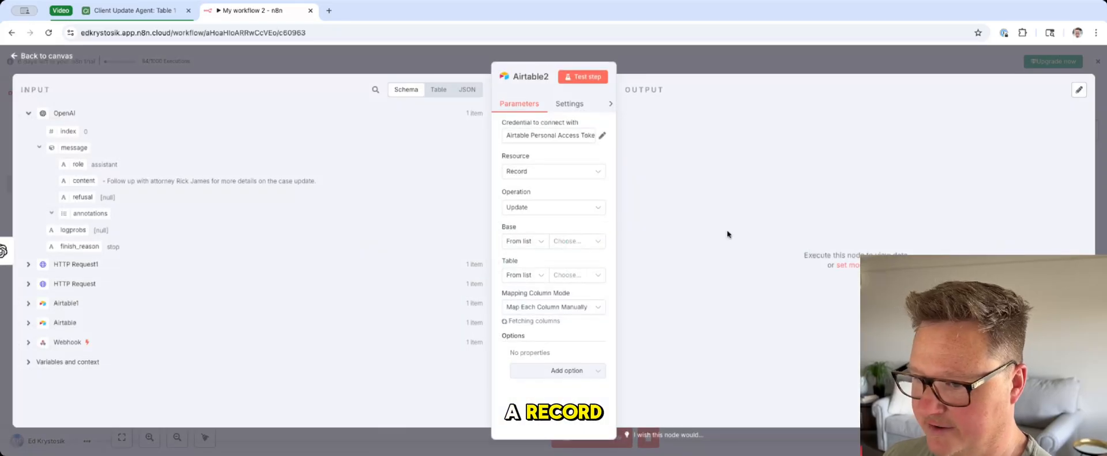
Step: Set the new Airtable node's base to Client Update Agent and its table to Table 1
{"action": "left_click", "coordinate": [567, 244]}
{"action": "scroll", "coordinate": [562, 315], "scroll_direction": "down", "scroll_amount": 10}
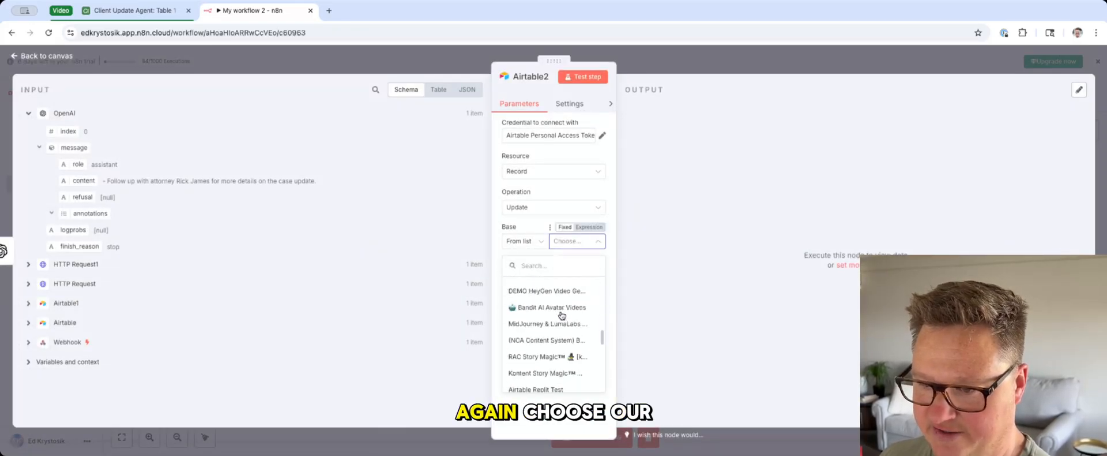
{"action": "left_click", "coordinate": [553, 382]}
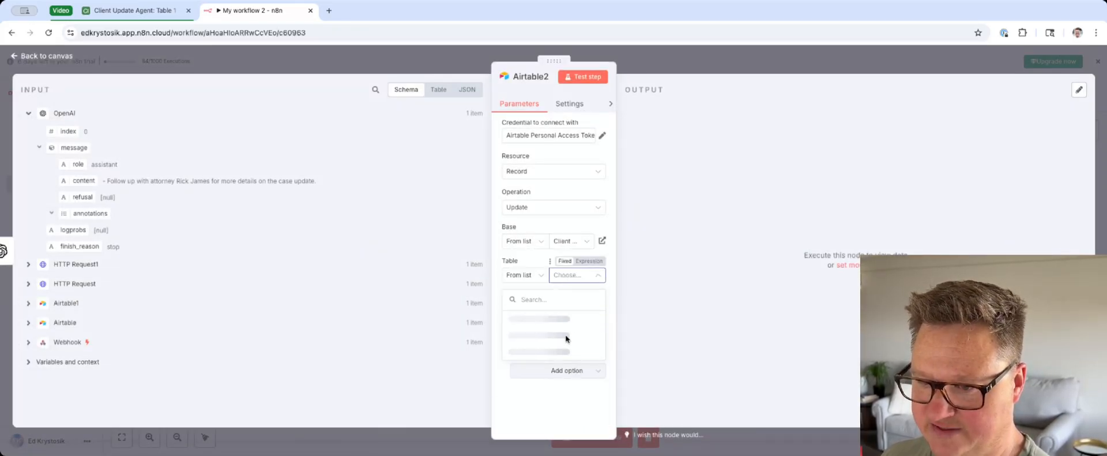
{"action": "left_click", "coordinate": [530, 265]}
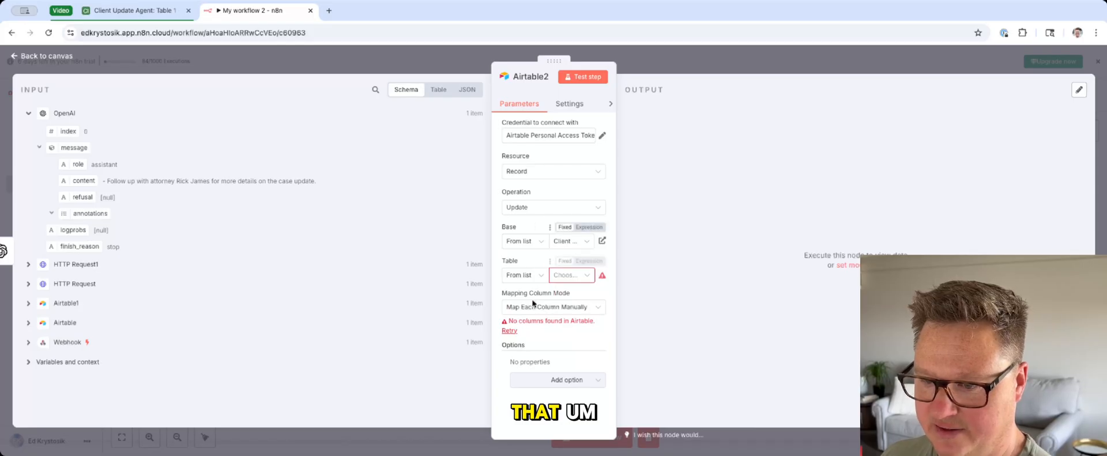
{"action": "left_click", "coordinate": [565, 273]}
{"action": "left_click", "coordinate": [557, 315]}
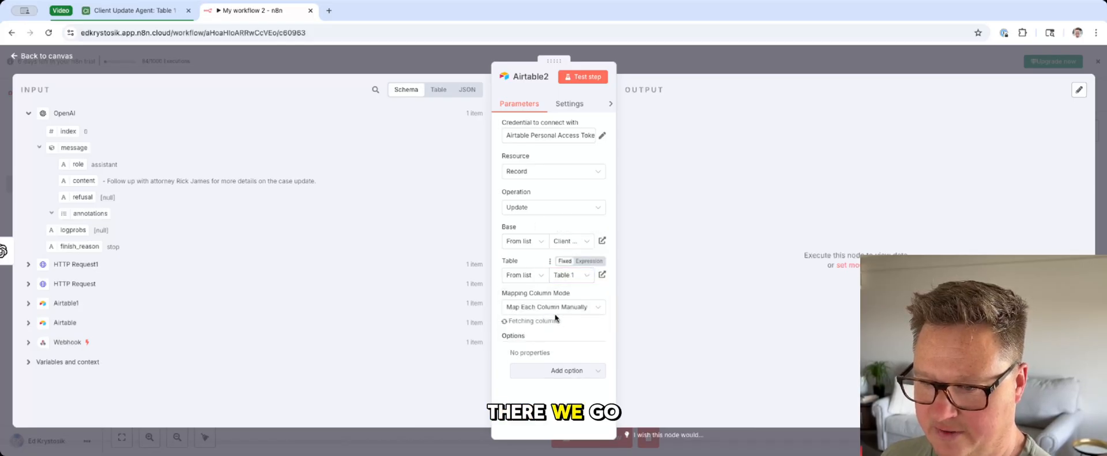
Step: Map the id used for matching to the record id from the first Airtable node's output
{"action": "scroll", "coordinate": [551, 353], "scroll_direction": "down", "scroll_amount": 3}
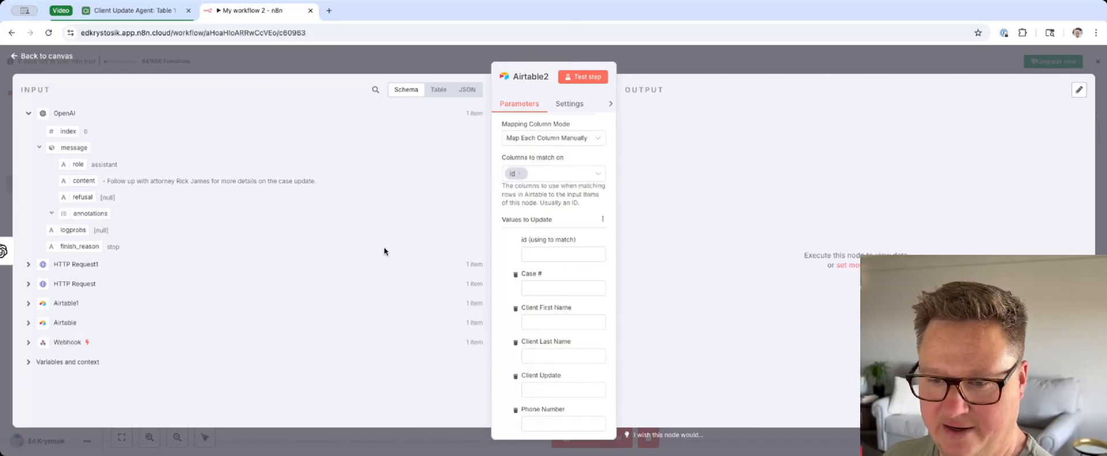
{"action": "left_click", "coordinate": [28, 322]}
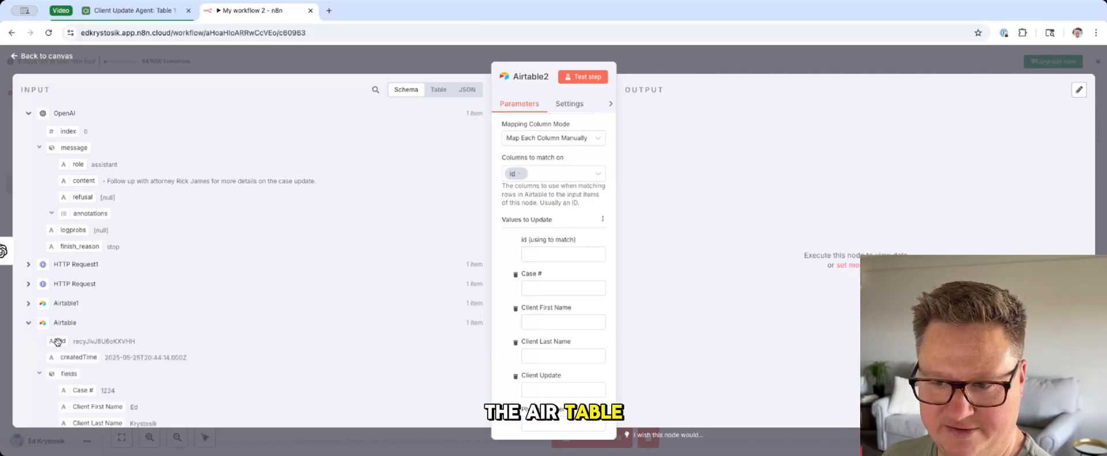
{"action": "left_click_drag", "start_coordinate": [61, 341], "coordinate": [529, 259]}
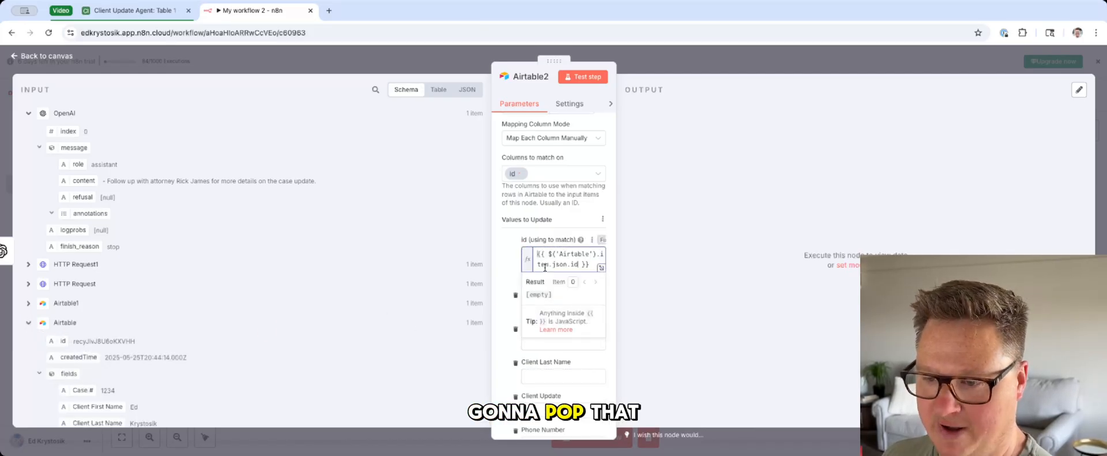
{"action": "left_click", "coordinate": [507, 255]}
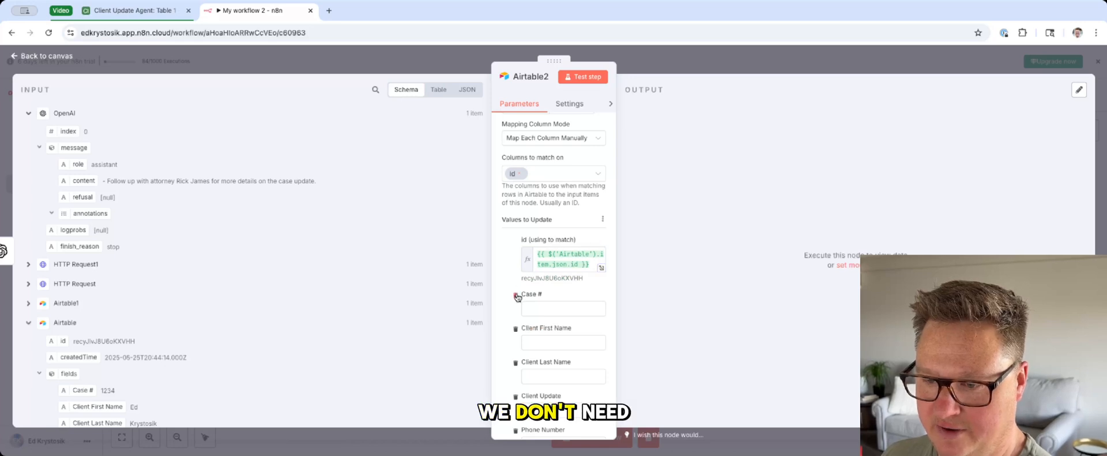
Step: Remove the Case #, Client First Name, Client Last Name, Client Update and Phone Number columns from the values to update
{"action": "left_click", "coordinate": [515, 295]}
{"action": "left_click", "coordinate": [515, 296]}
{"action": "left_click", "coordinate": [516, 295]}
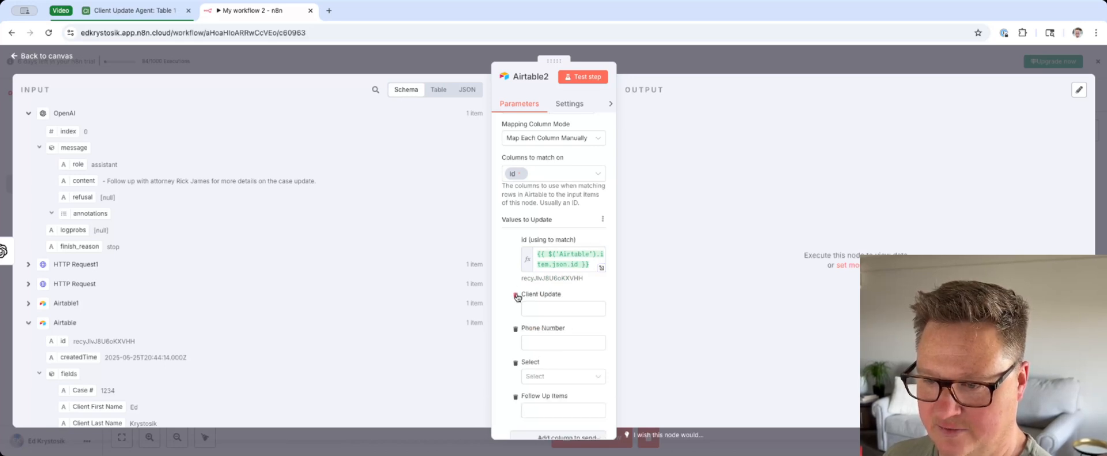
{"action": "left_click", "coordinate": [516, 295]}
{"action": "left_click", "coordinate": [515, 296]}
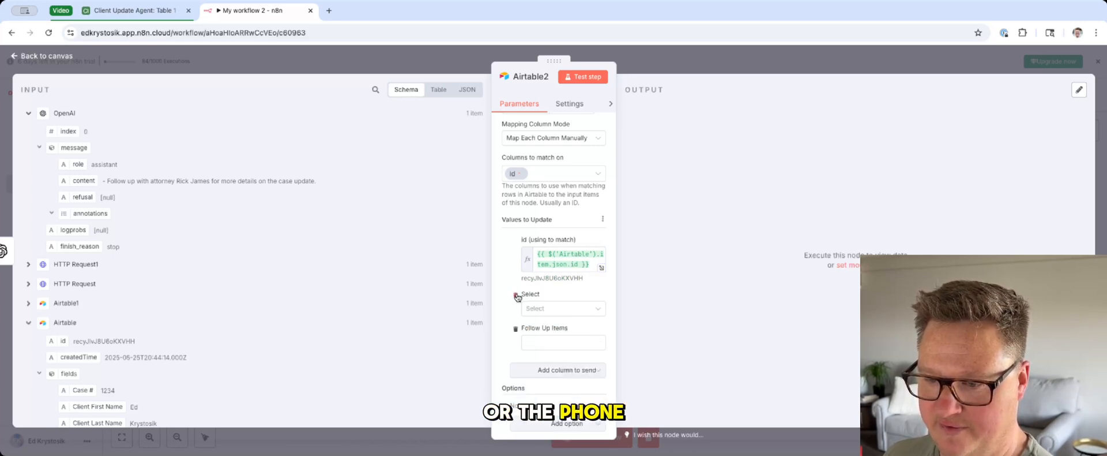
Step: Set the Select value to Call Complete and map Follow Up Items to the OpenAI message content
{"action": "left_click", "coordinate": [562, 308]}
{"action": "left_click", "coordinate": [563, 388]}
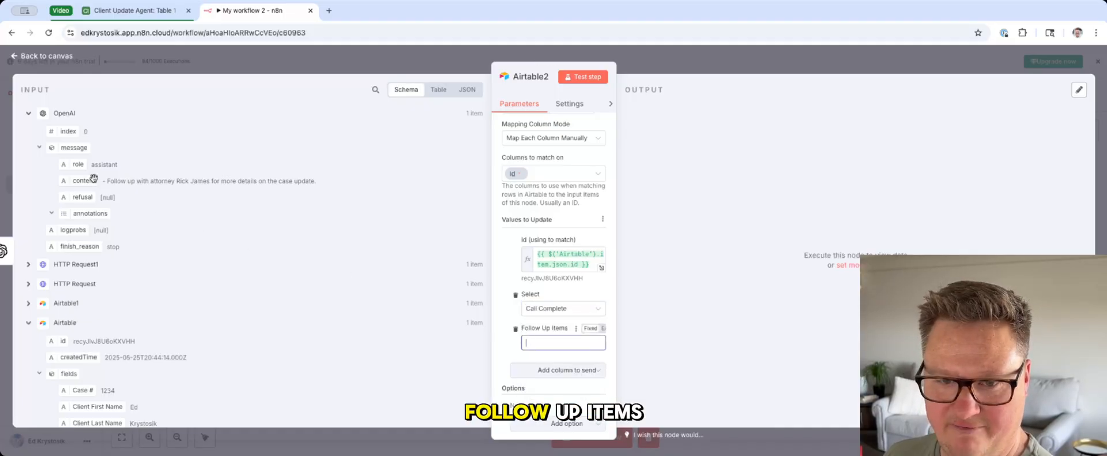
{"action": "left_click_drag", "start_coordinate": [68, 178], "coordinate": [564, 343]}
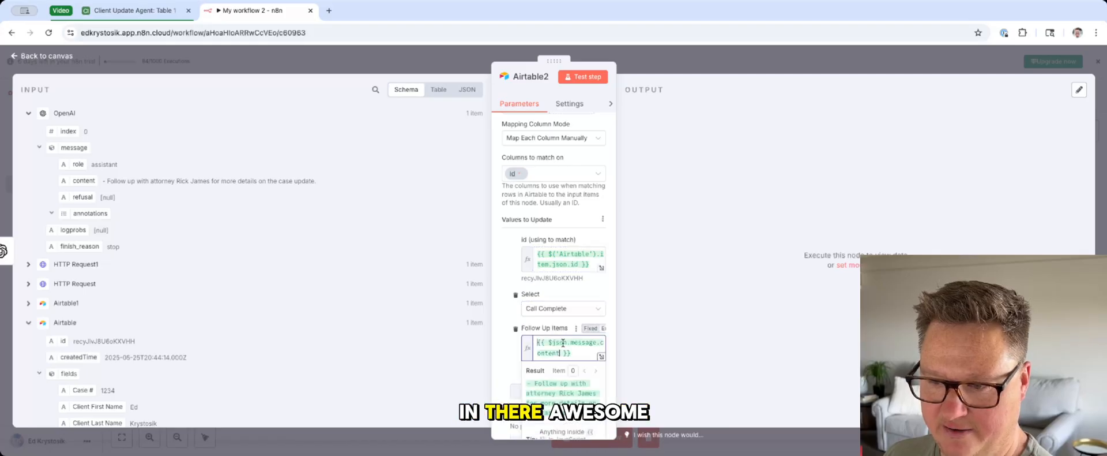
Step: Switch to Airtable to check the client record's Select and Follow Up Items fields, and return to the n8n workflow
{"action": "left_click", "coordinate": [109, 13]}
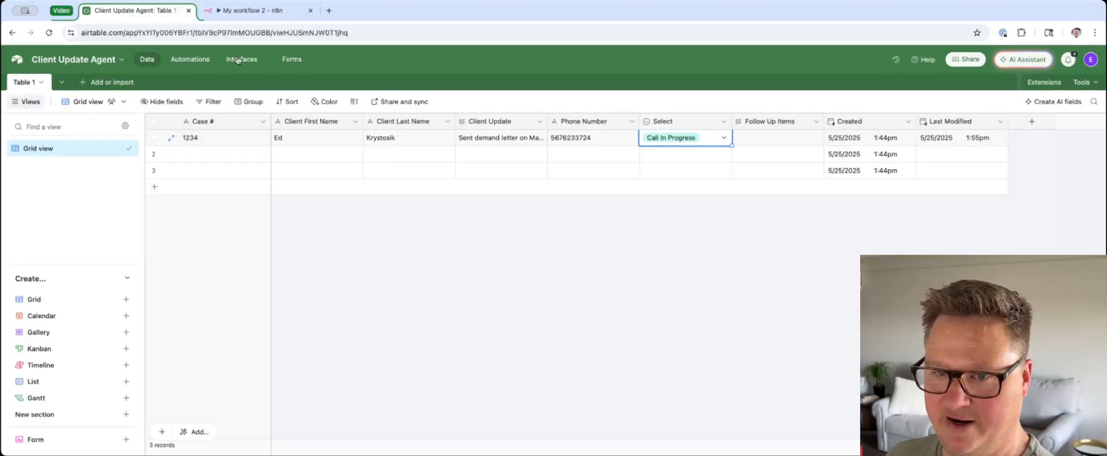
{"action": "left_click", "coordinate": [254, 11]}
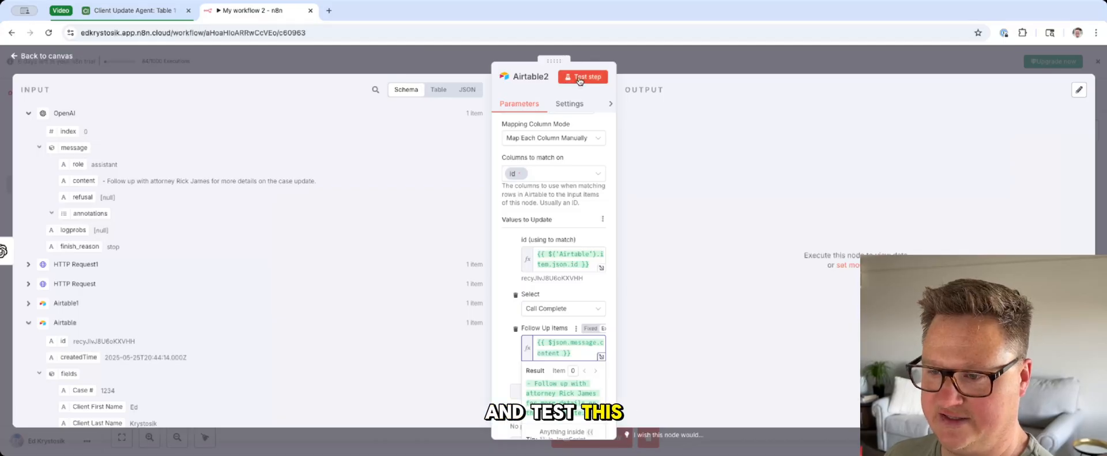
Step: Test the Airtable2 update node and switch to Airtable to check the client record's Follow Up Items field
{"action": "left_click", "coordinate": [578, 80]}
{"action": "left_click", "coordinate": [135, 12]}
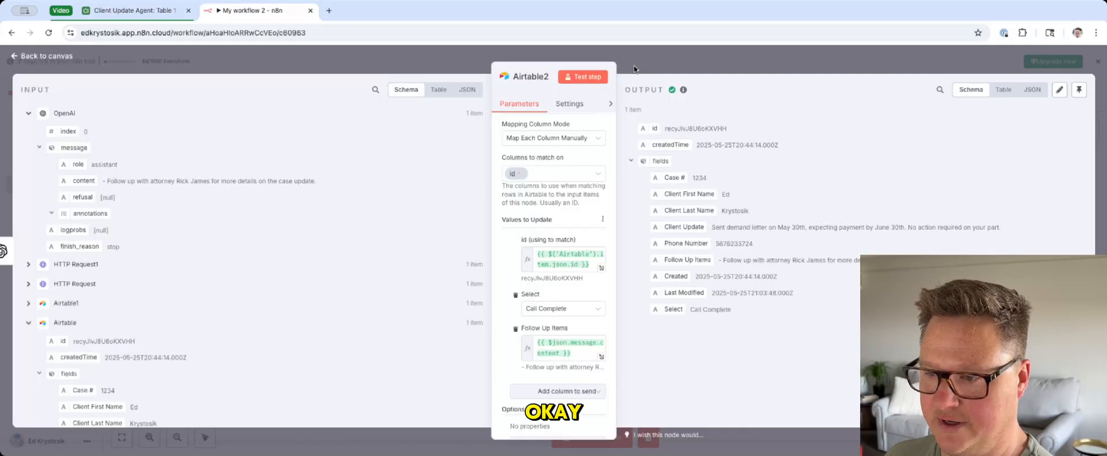
{"action": "left_click", "coordinate": [121, 12]}
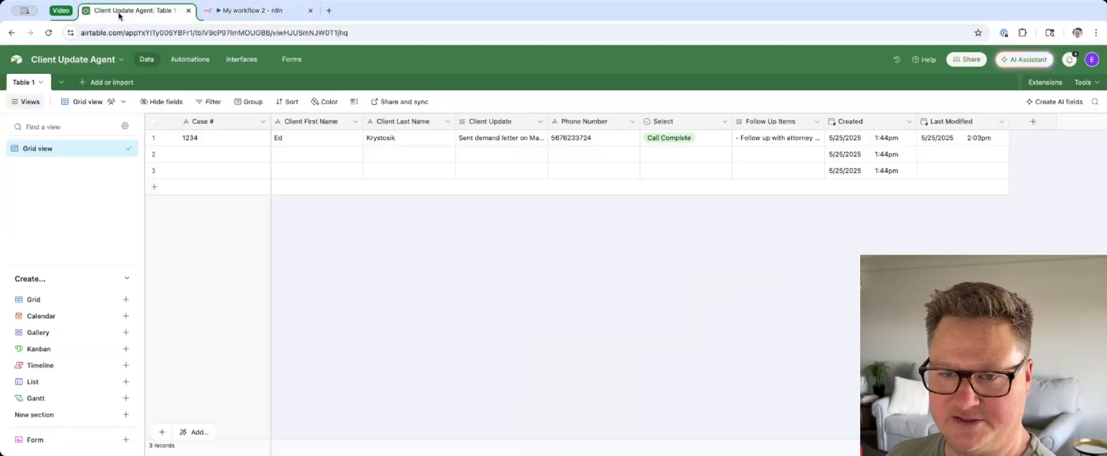
{"action": "double_click", "coordinate": [784, 144]}
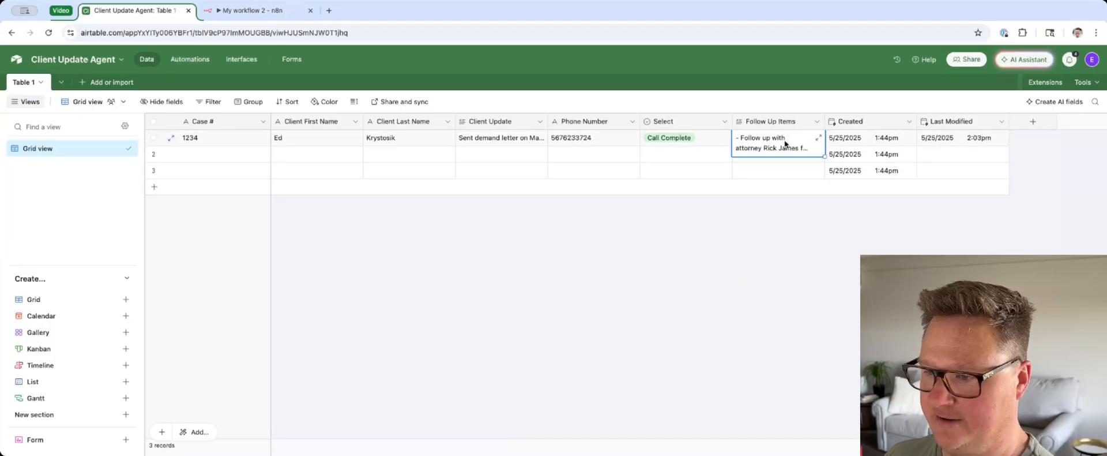
{"action": "left_click", "coordinate": [791, 240]}
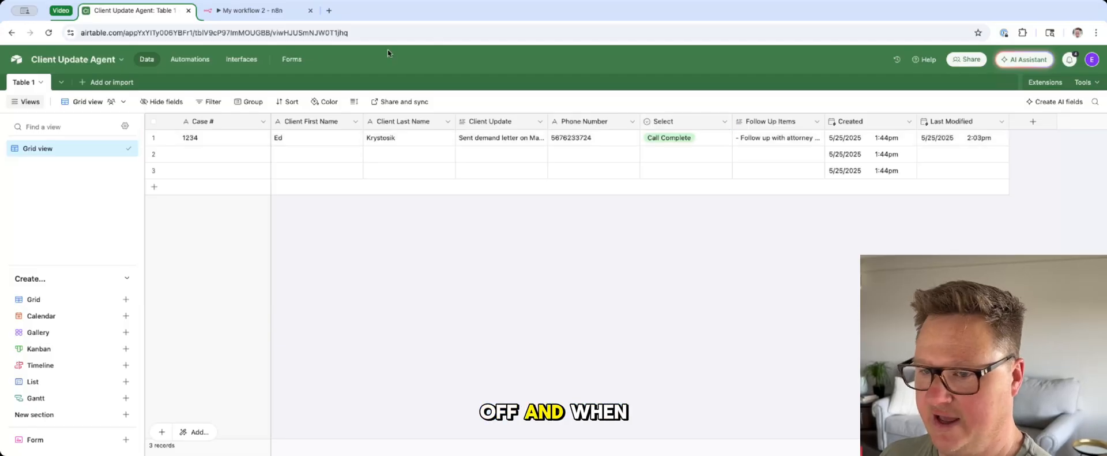
Step: Return to the n8n workflow and close the Airtable2 node's settings to view the full node chain on the canvas
{"action": "left_click", "coordinate": [231, 10]}
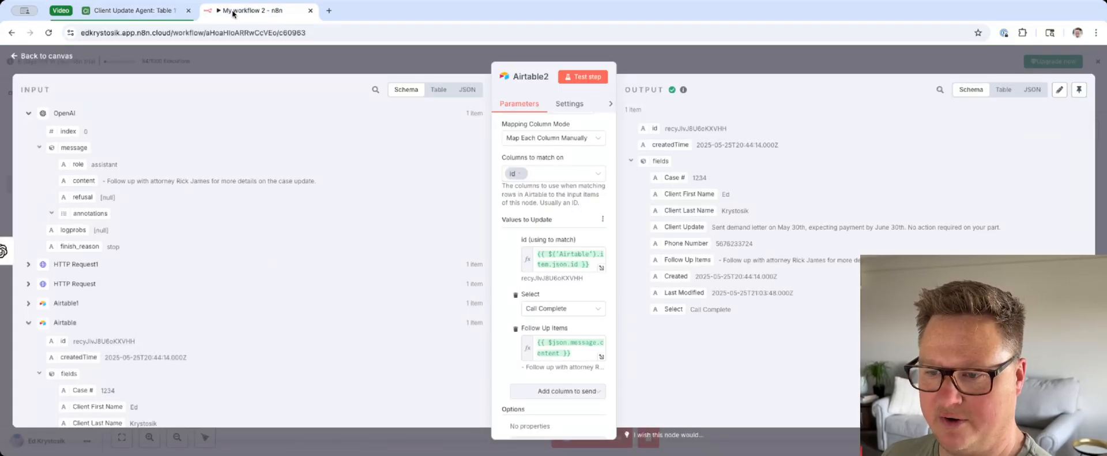
{"action": "left_click", "coordinate": [670, 69]}
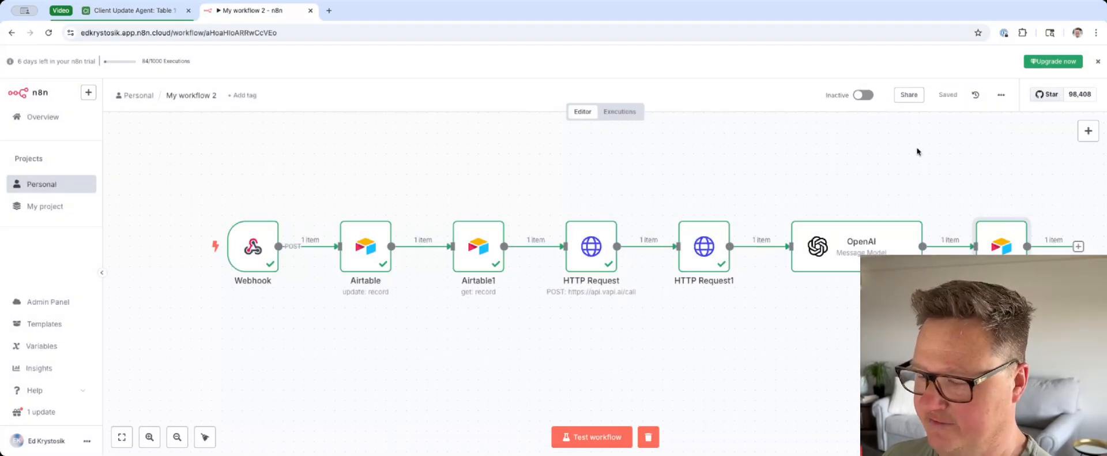
{"action": "scroll", "coordinate": [880, 172], "scroll_direction": "right", "scroll_amount": 2}
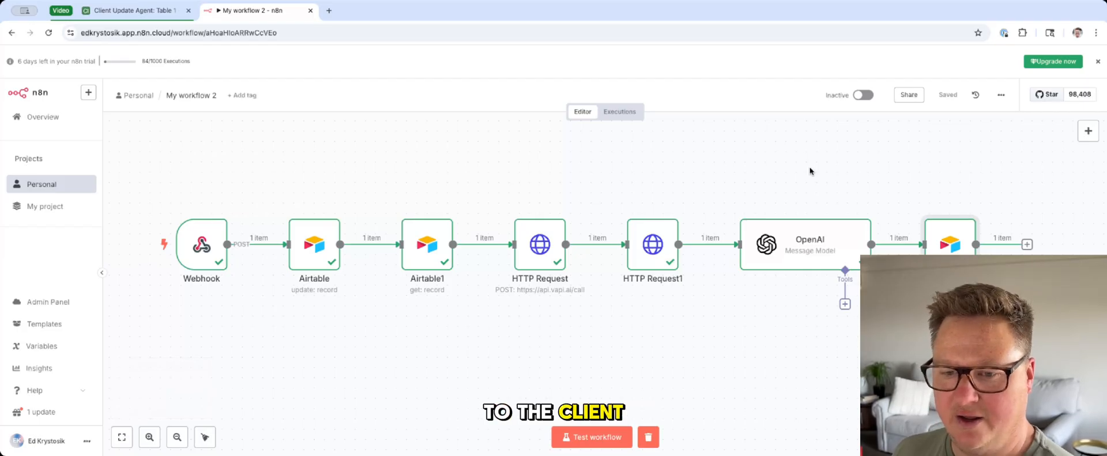